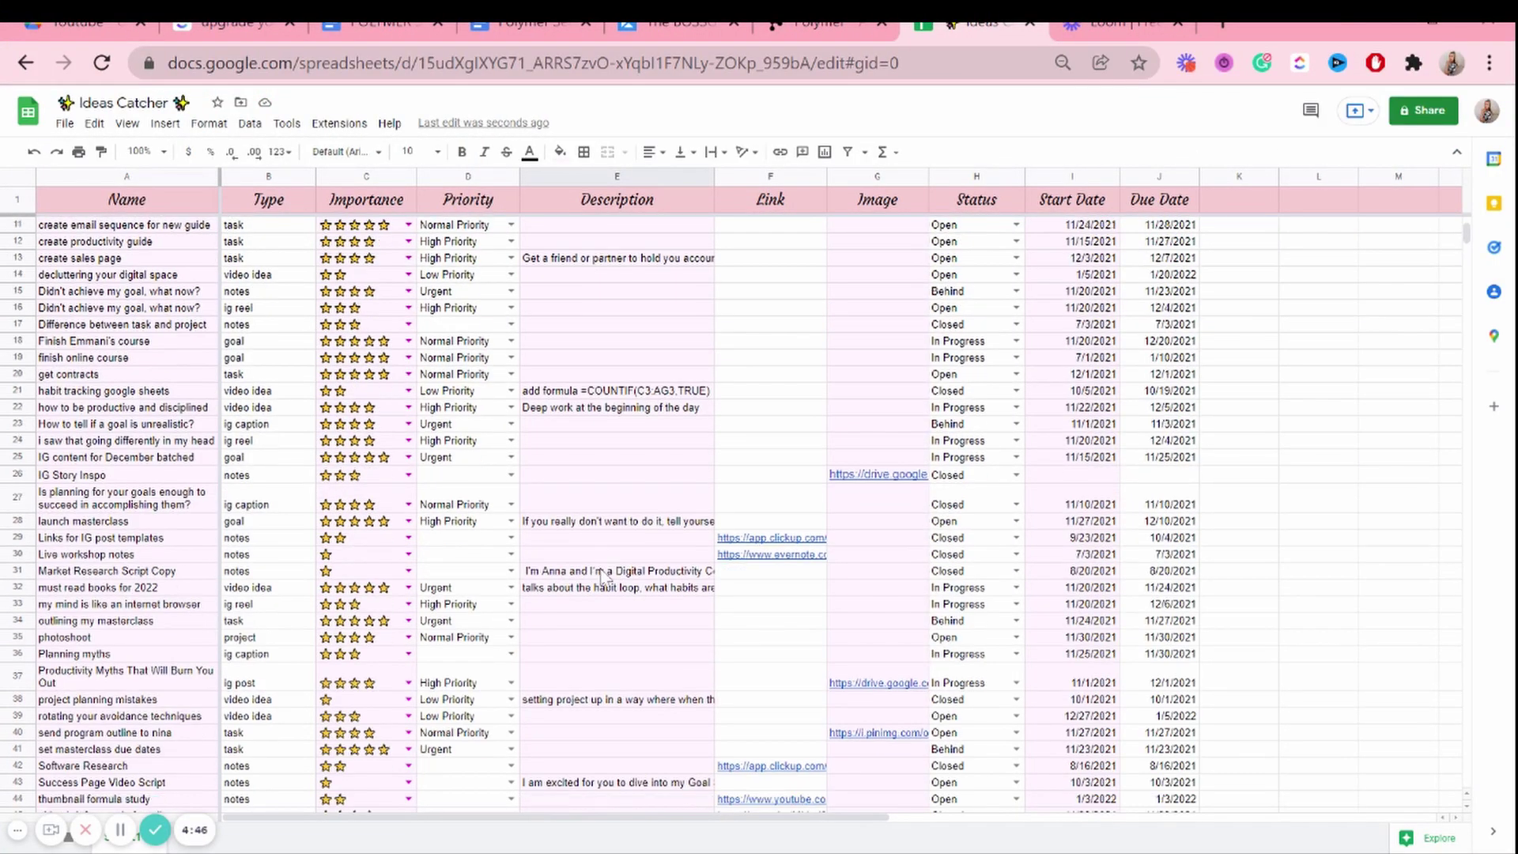
{"action": "scroll", "coordinate": [64, 250], "scroll_direction": "down", "scroll_amount": 1}
{"action": "scroll", "coordinate": [278, 361], "scroll_direction": "up", "scroll_amount": 3}
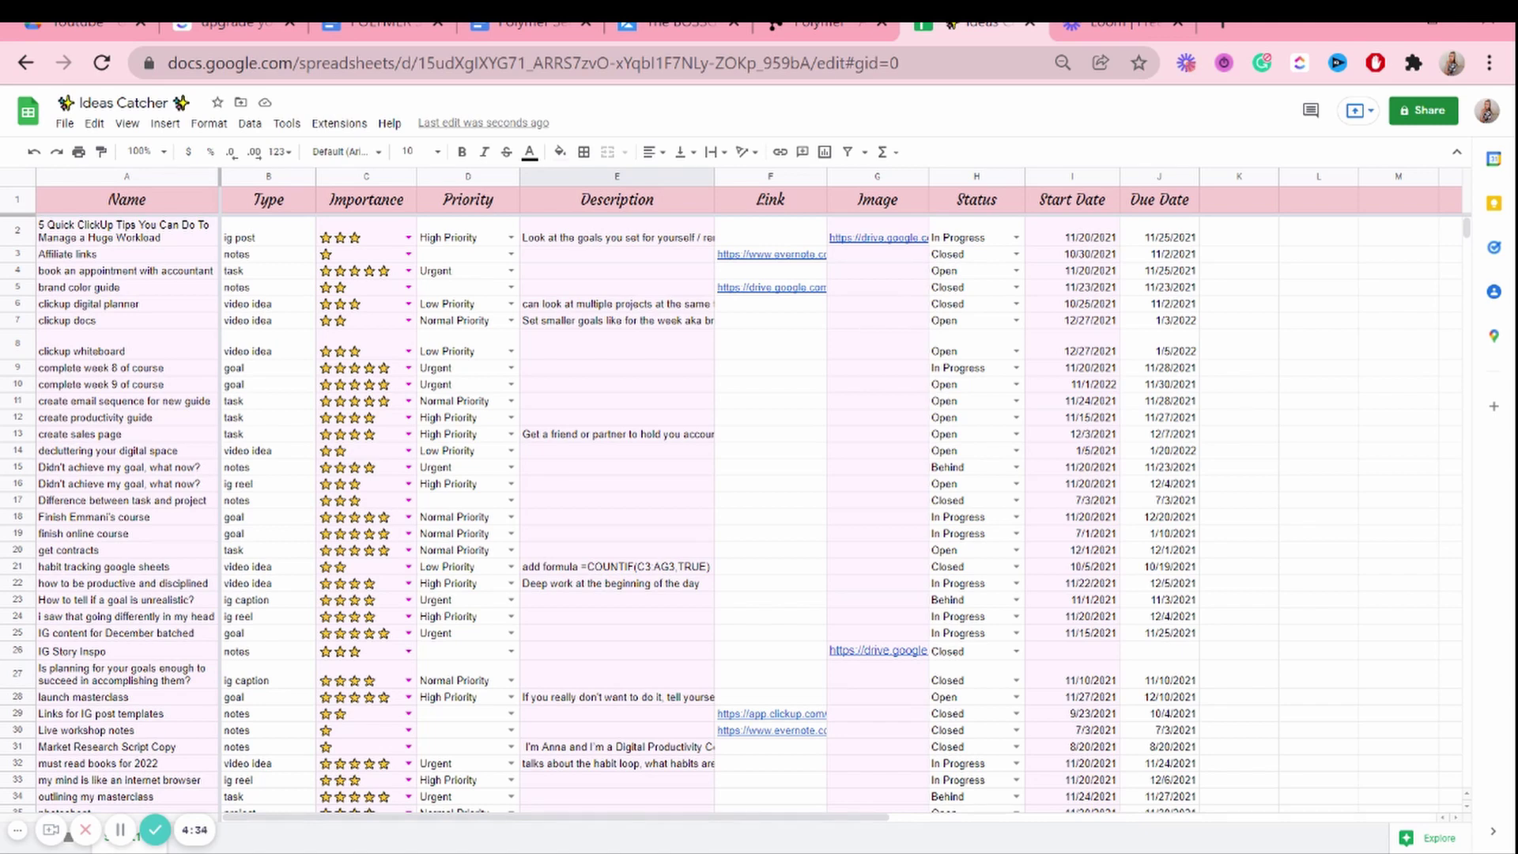
{"action": "scroll", "coordinate": [272, 348], "scroll_direction": "down", "scroll_amount": 5}
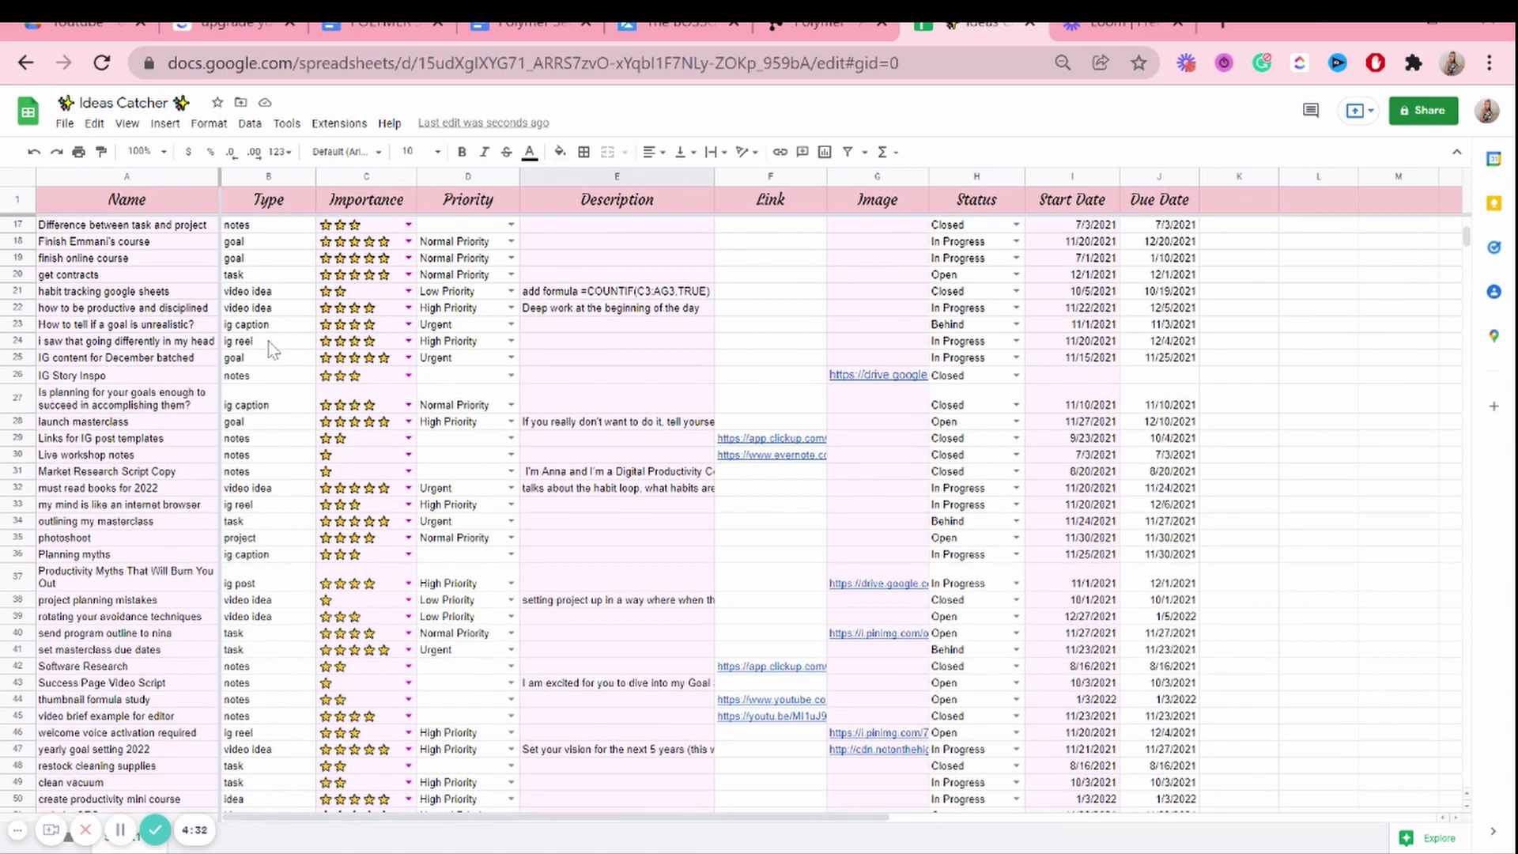
{"action": "scroll", "coordinate": [204, 672], "scroll_direction": "down", "scroll_amount": 5}
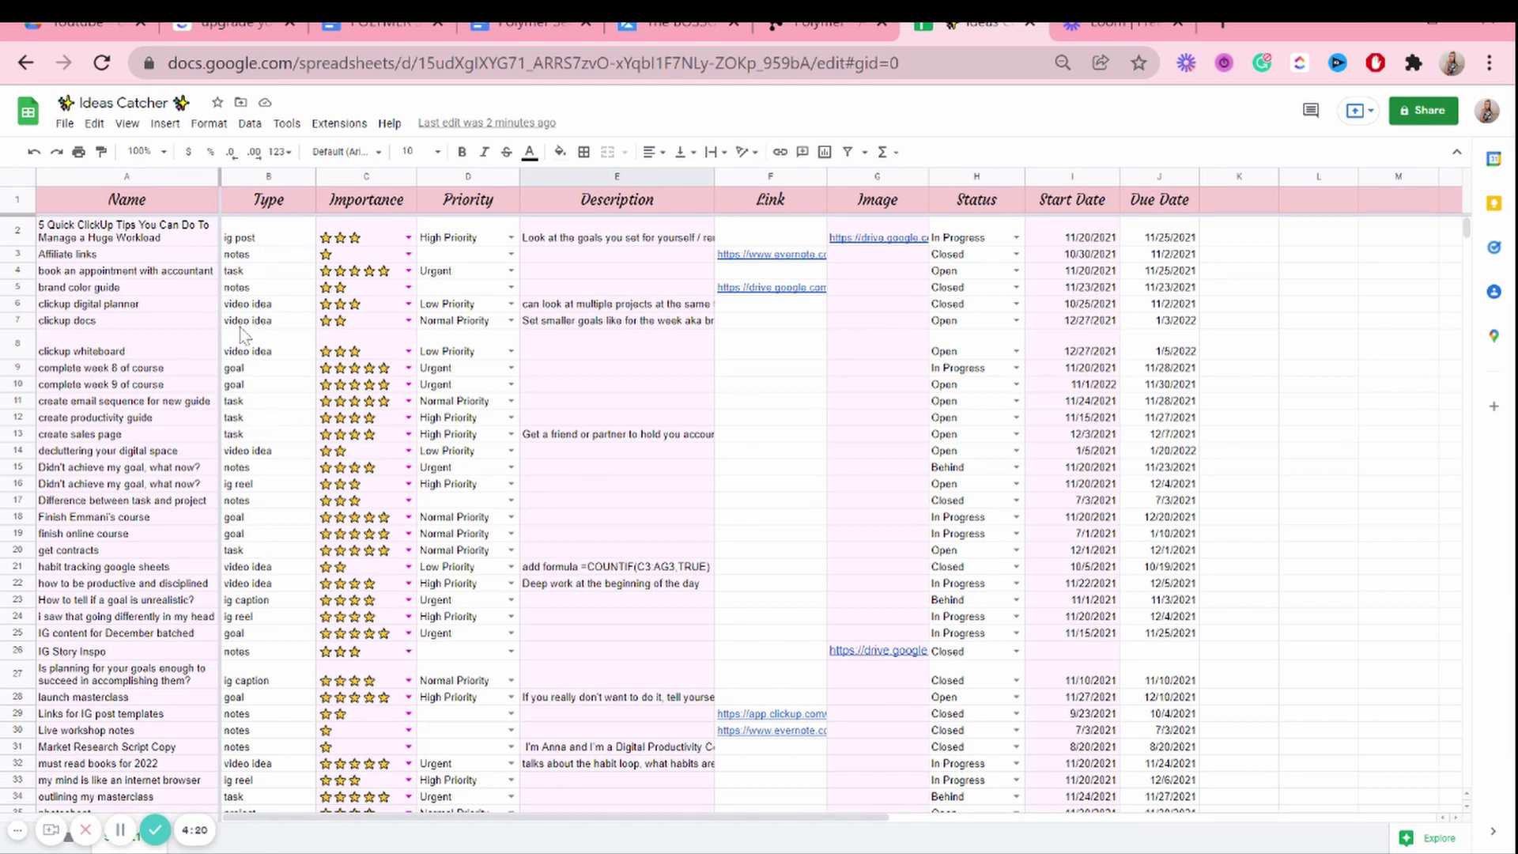
{"action": "scroll", "coordinate": [271, 547], "scroll_direction": "down", "scroll_amount": 1}
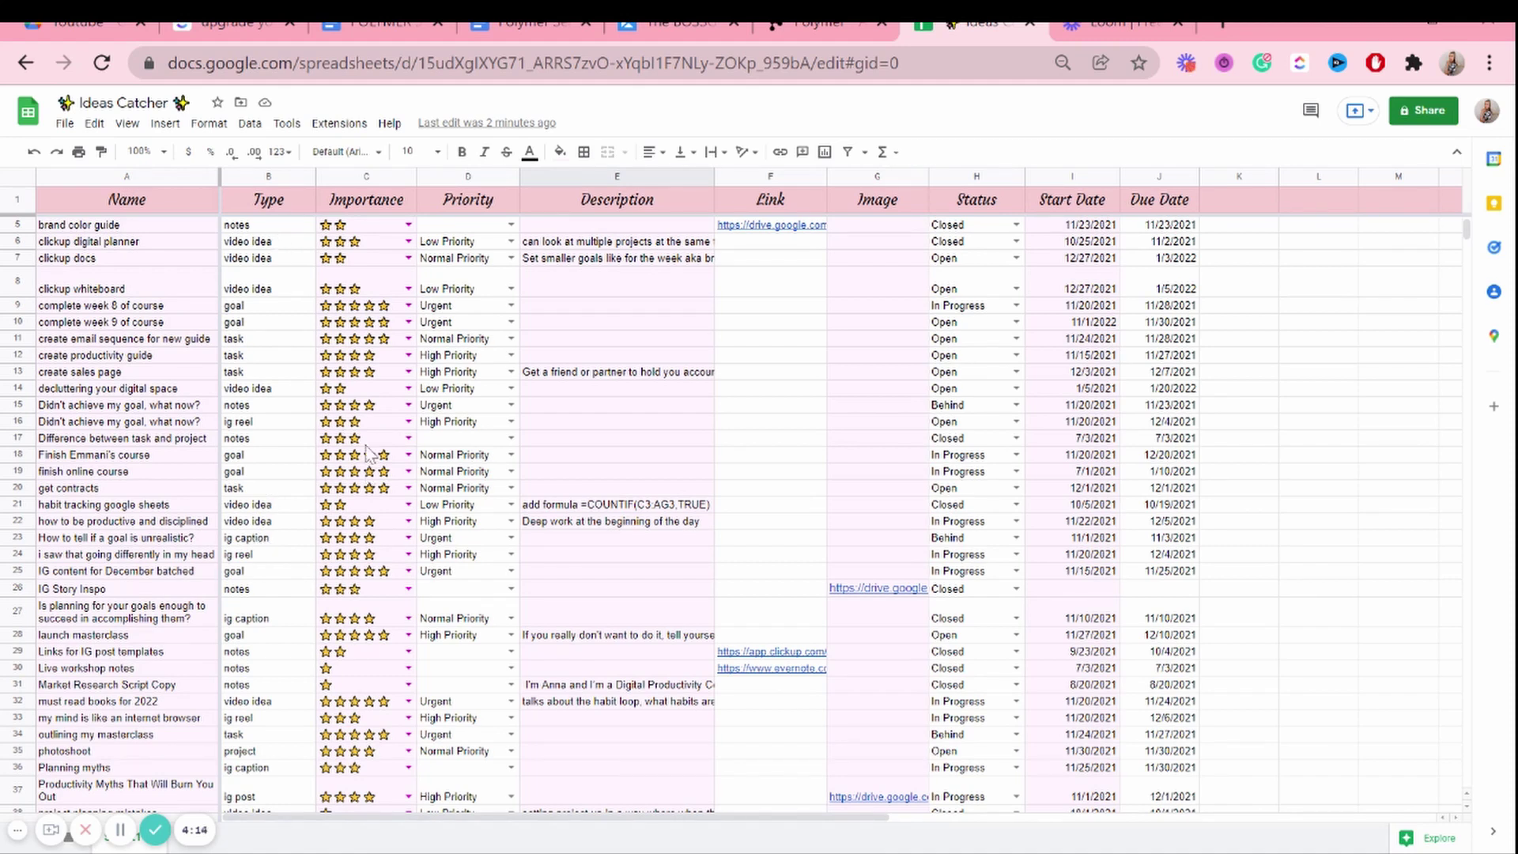
{"action": "left_click", "coordinate": [408, 289]}
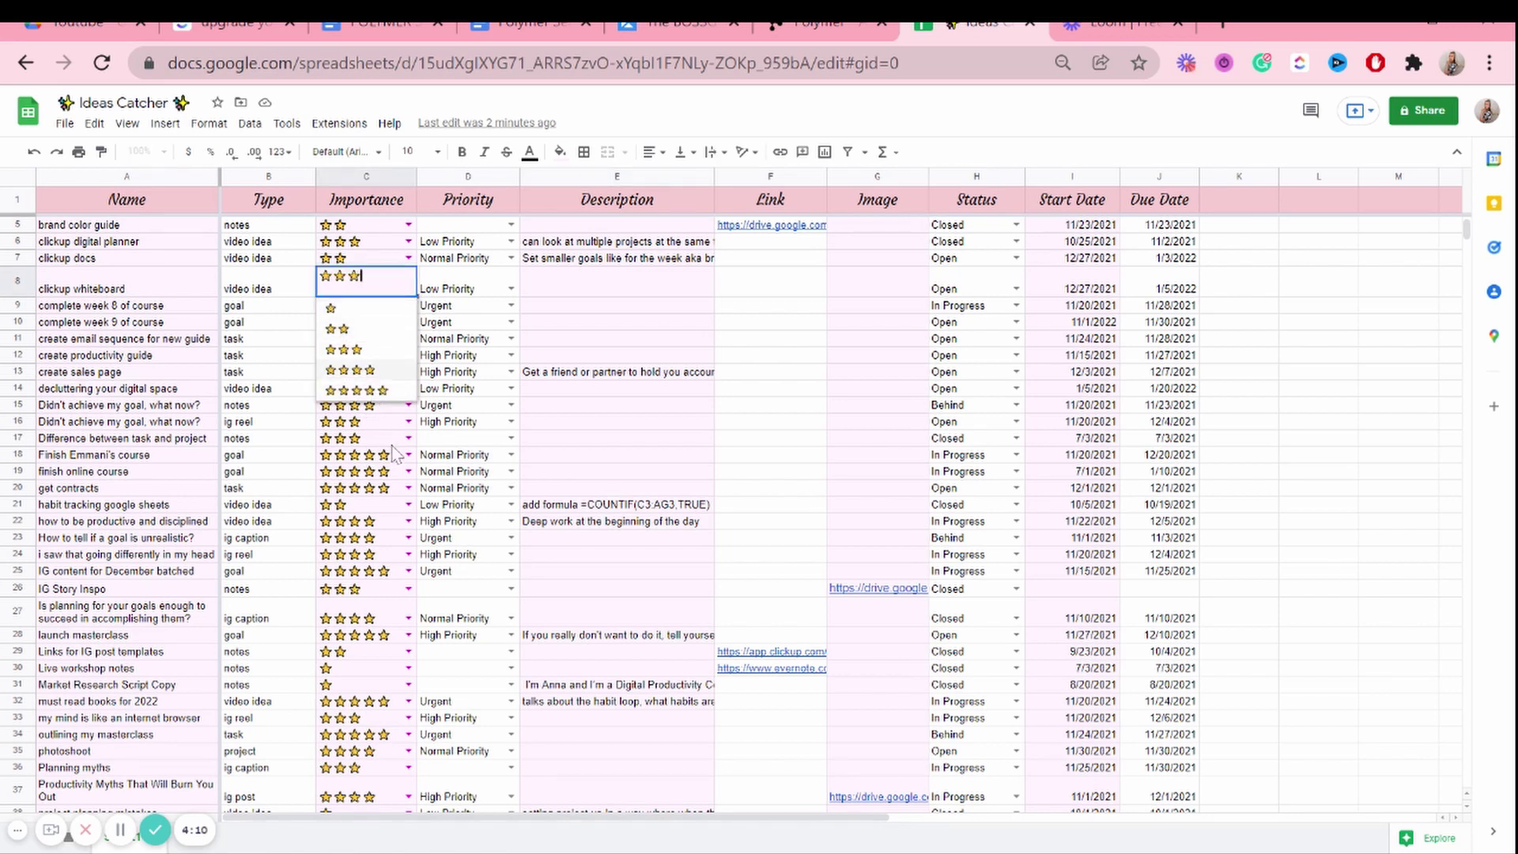
{"action": "left_click", "coordinate": [591, 341]}
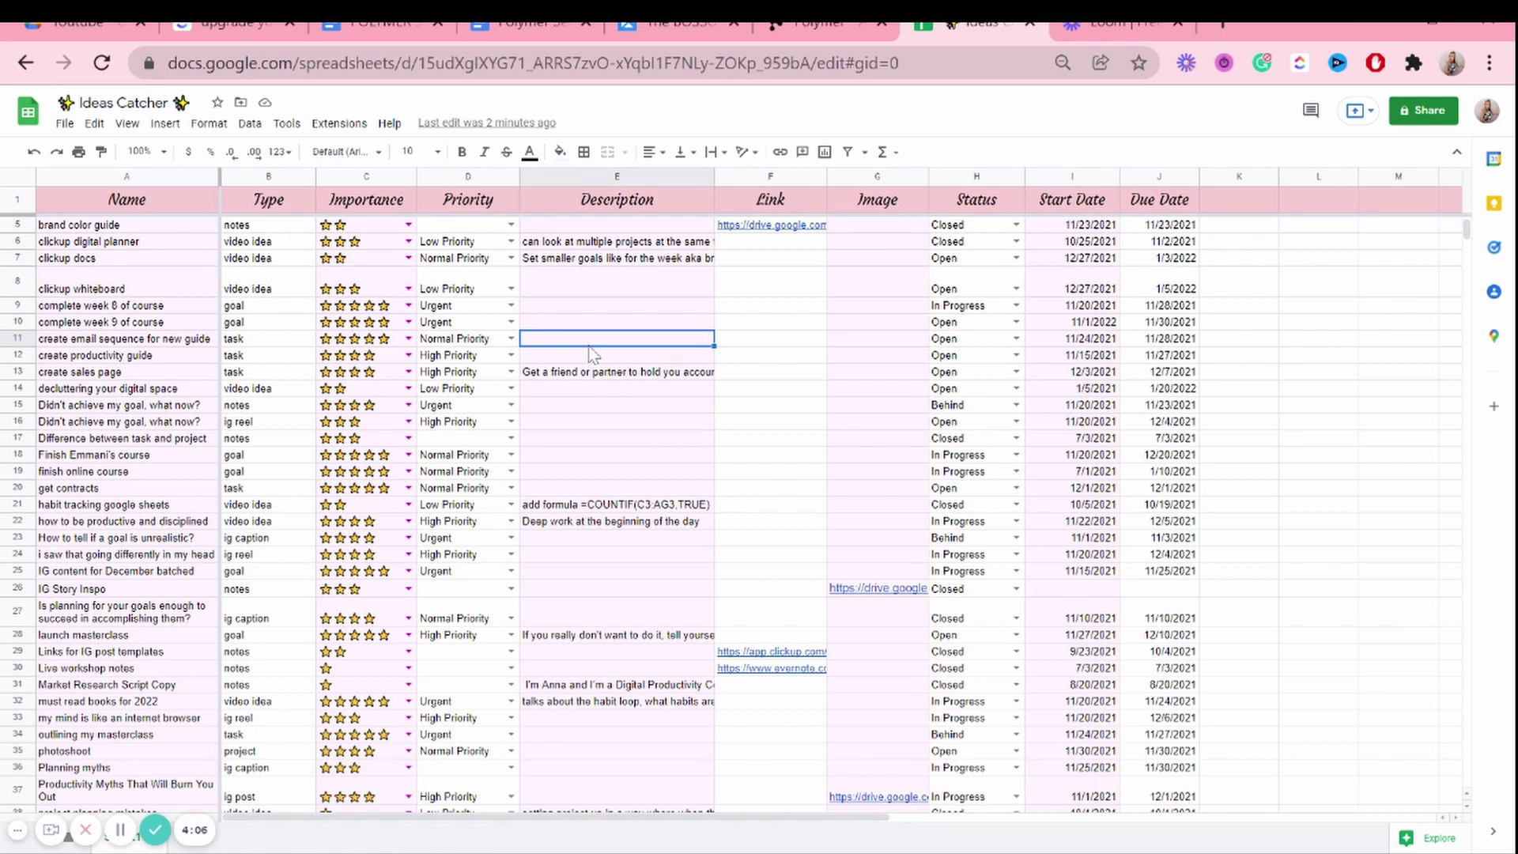
{"action": "key", "text": "Up"}
{"action": "key", "text": "Up"}
{"action": "key", "text": "Up"}
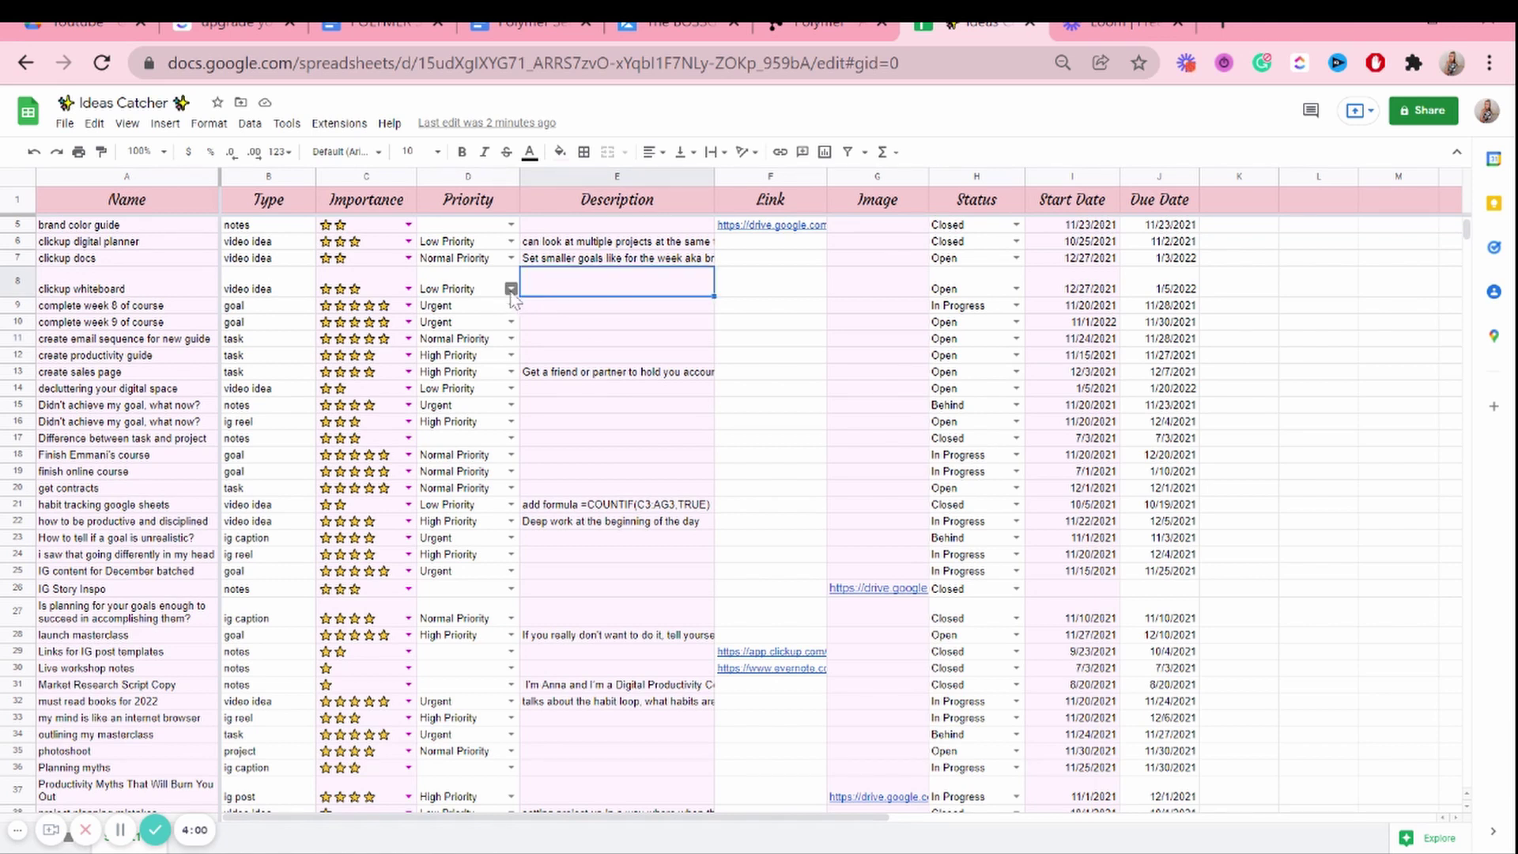
{"action": "left_click", "coordinate": [510, 290]}
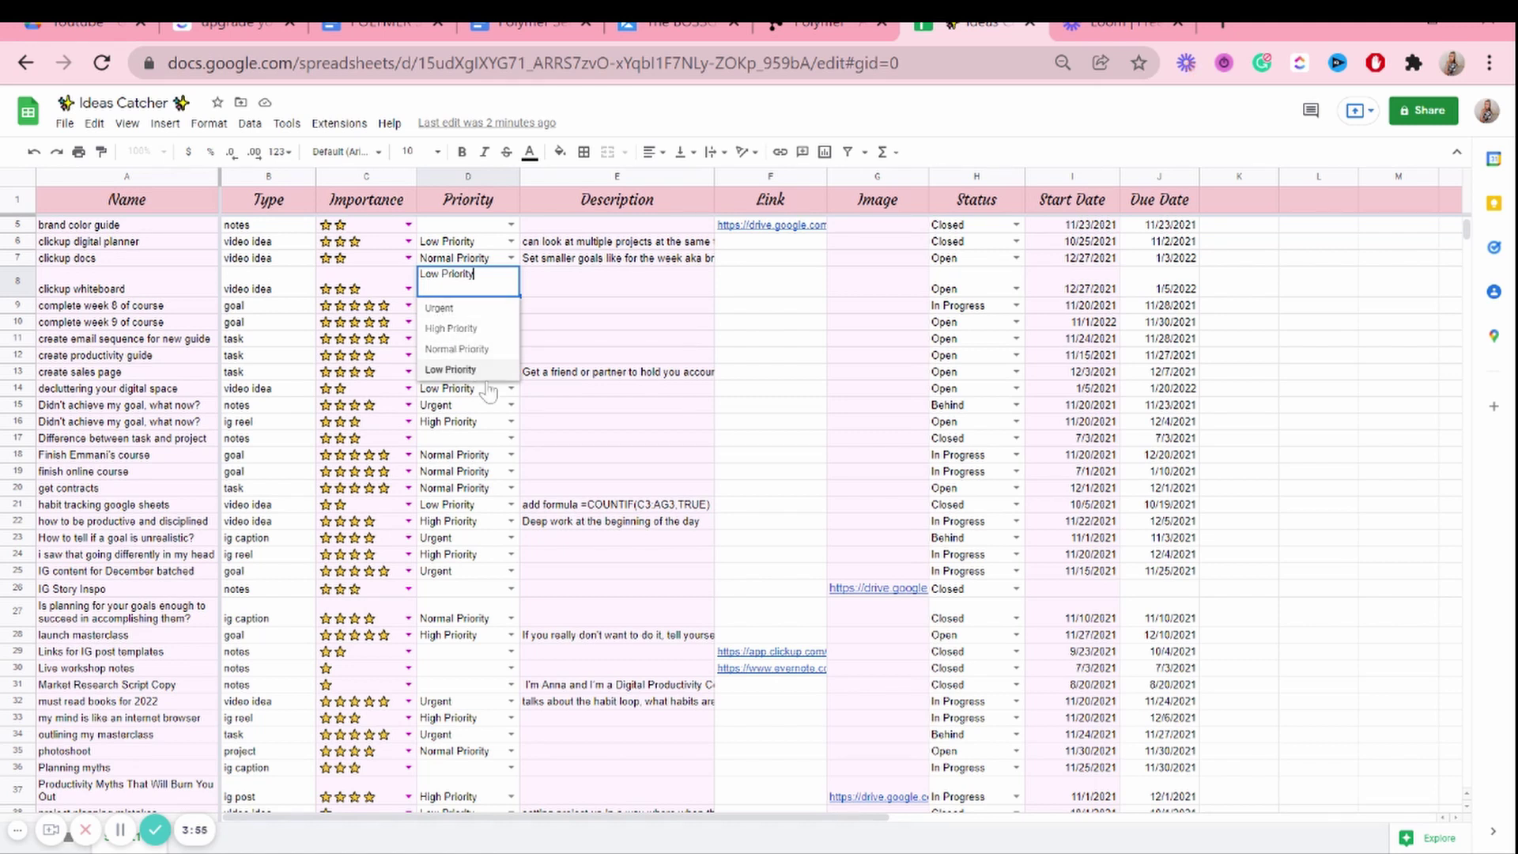
{"action": "left_click", "coordinate": [574, 329]}
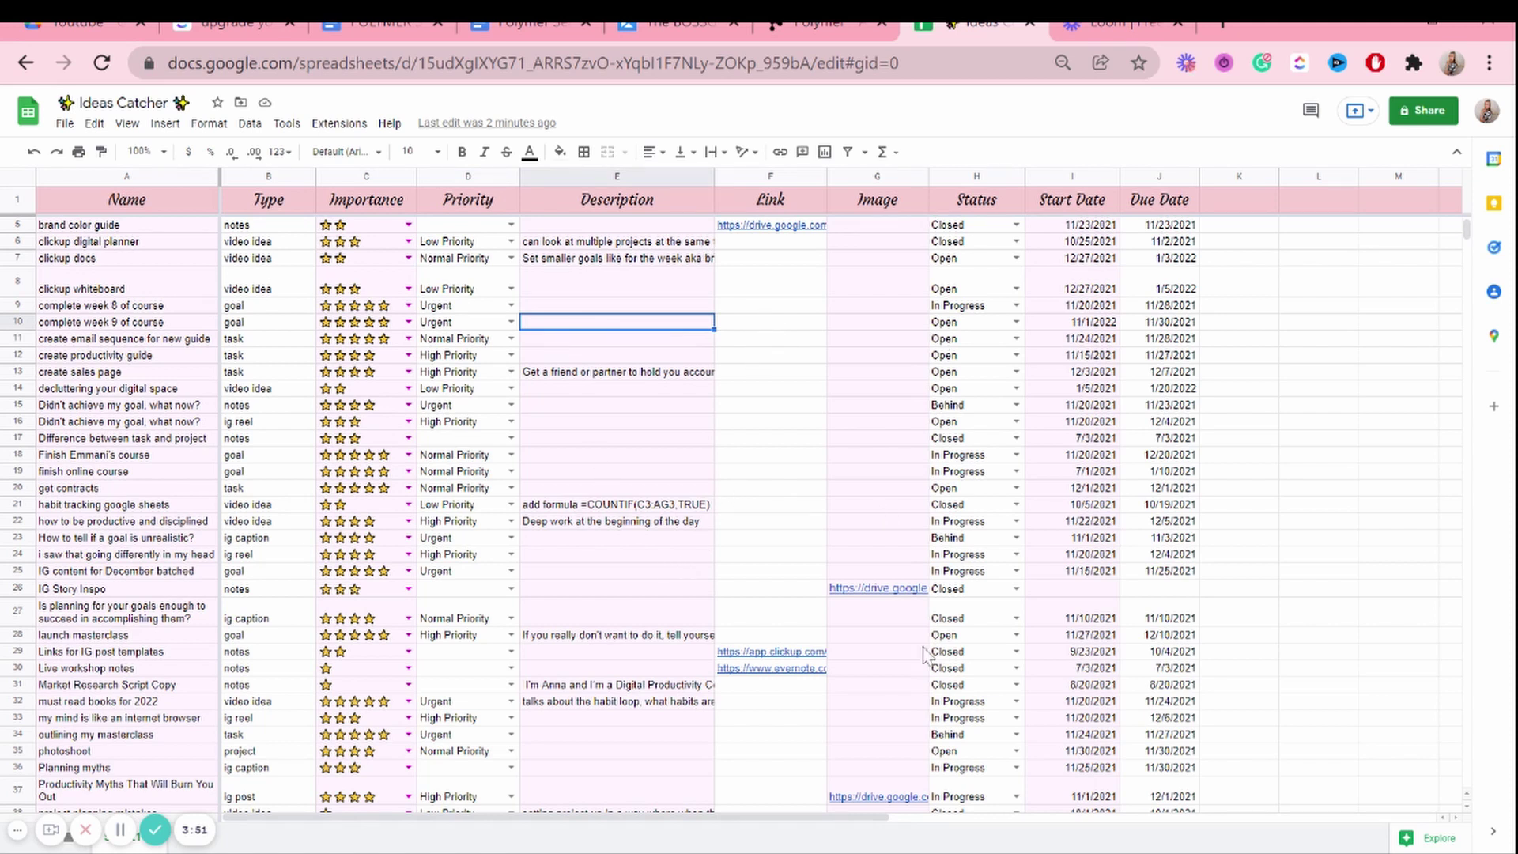
{"action": "left_click", "coordinate": [1015, 259]}
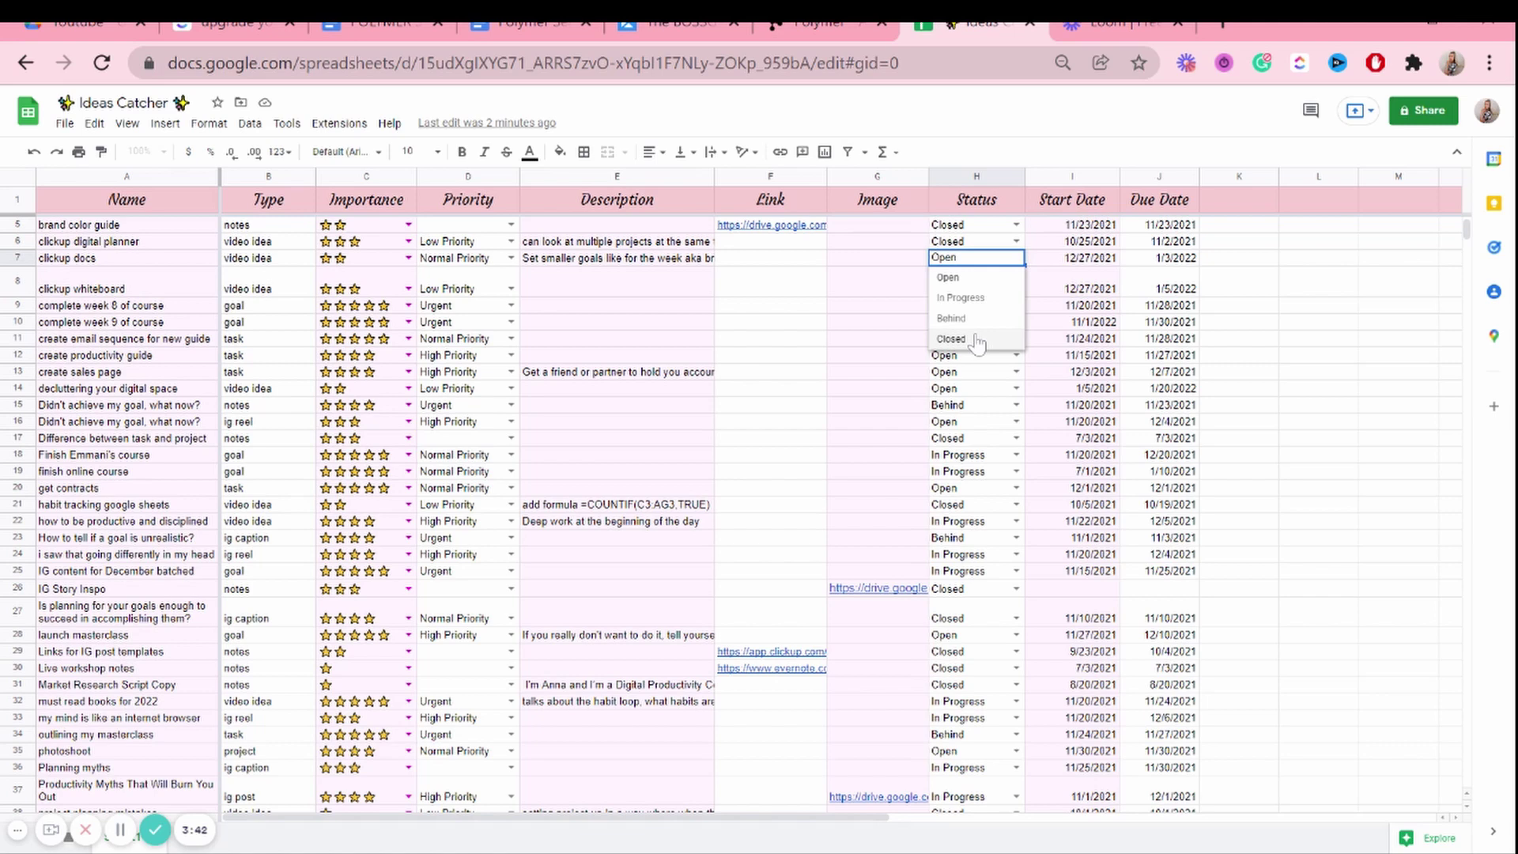
{"action": "left_click", "coordinate": [1047, 412]}
{"action": "scroll", "coordinate": [1143, 592], "scroll_direction": "down", "scroll_amount": 6}
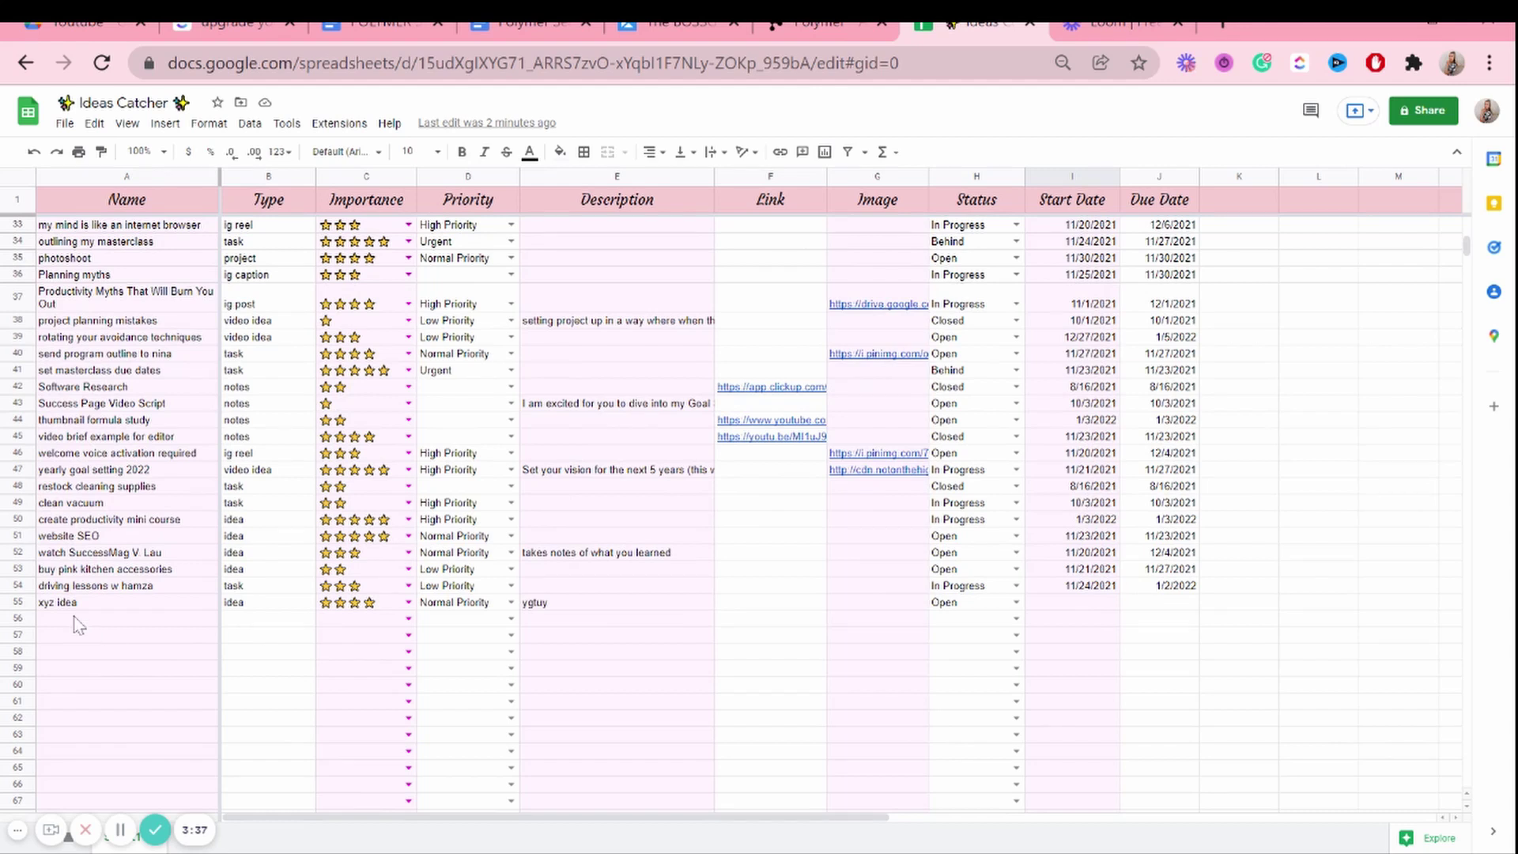
Enter 'abc idea' as the name and 'idea' as the type in row 56.
{"action": "left_click", "coordinate": [87, 621]}
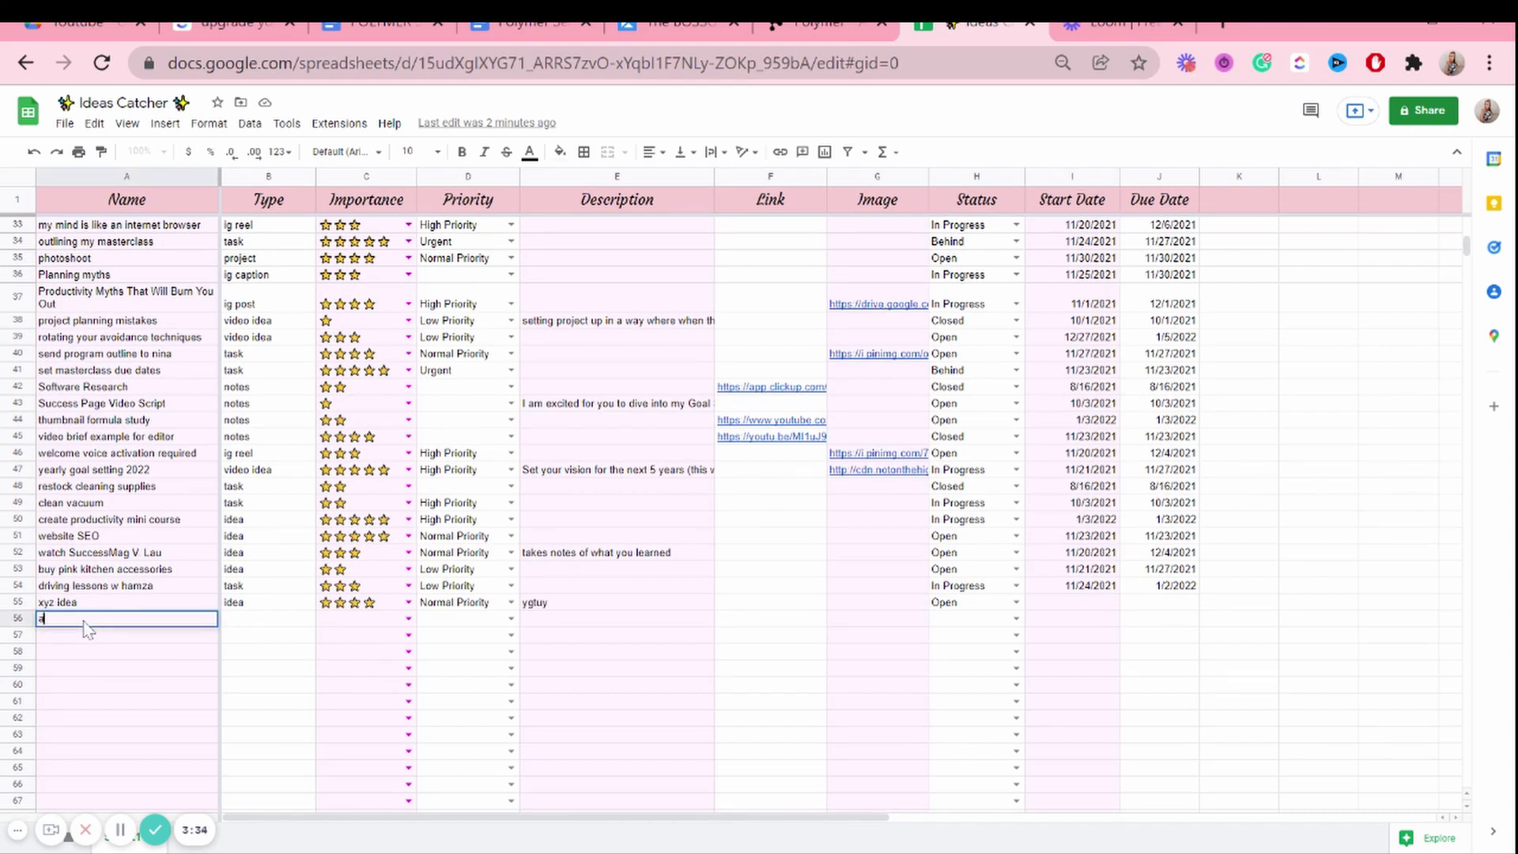
{"action": "type", "text": "abc idea"}
{"action": "key", "text": "Tab"}
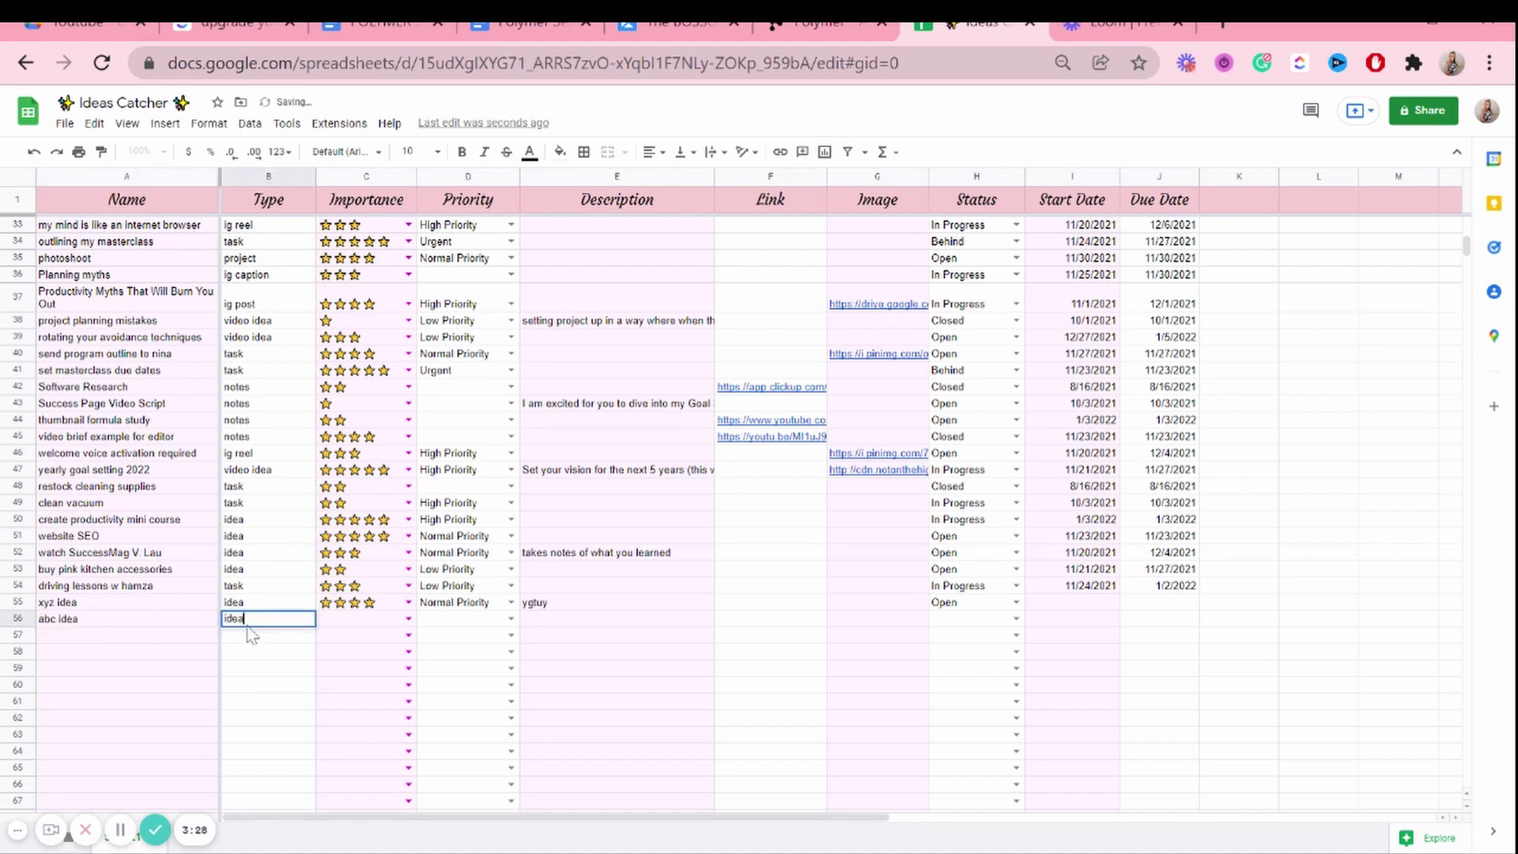
{"action": "key", "text": "Tab"}
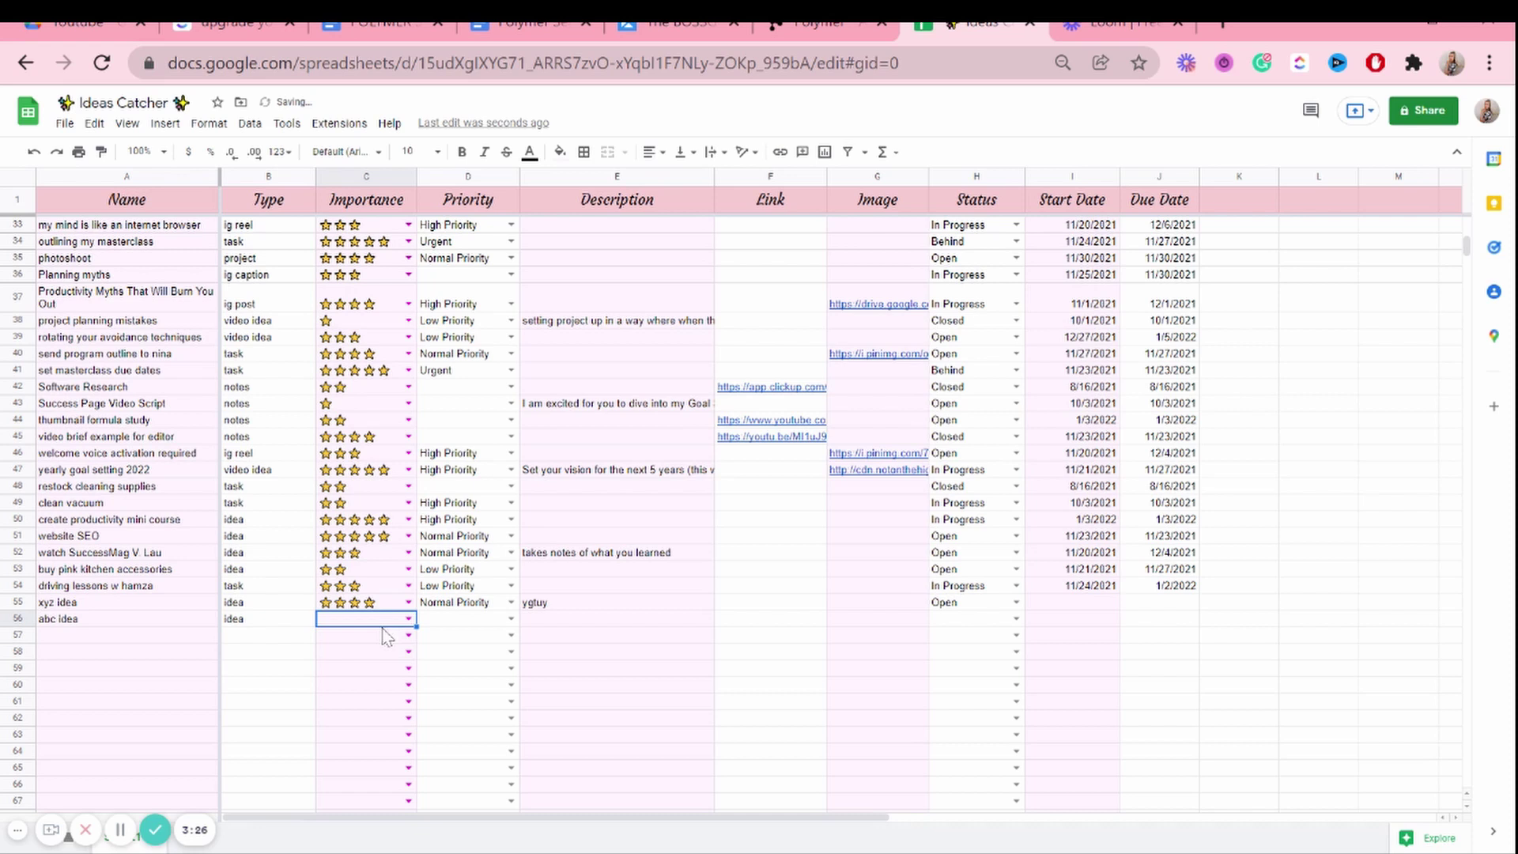
Rate the new idea three stars and set its priority to Low Priority.
{"action": "left_click", "coordinate": [408, 619]}
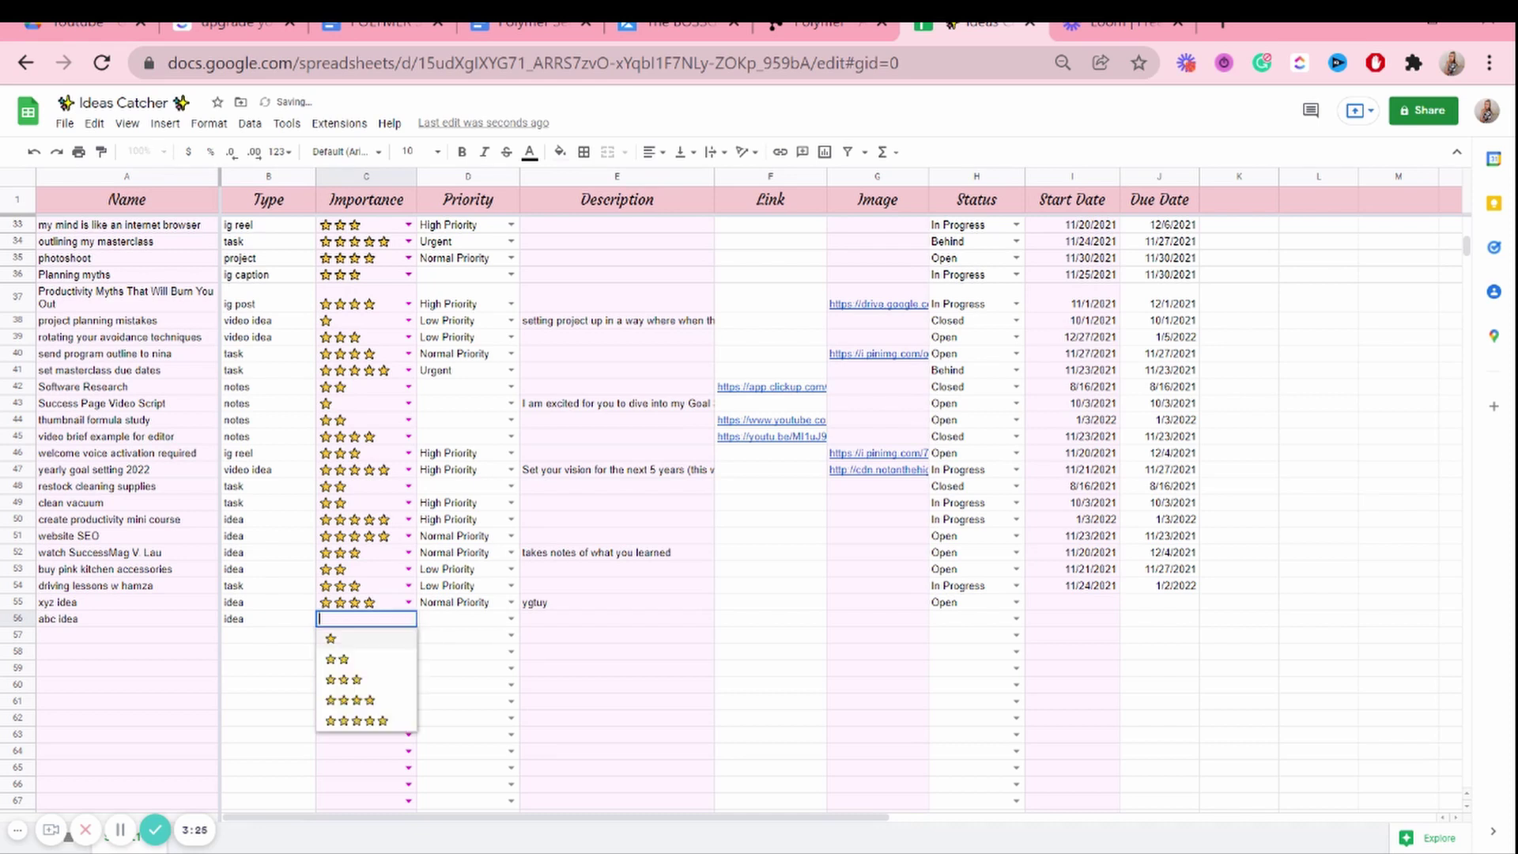
{"action": "left_click", "coordinate": [358, 680]}
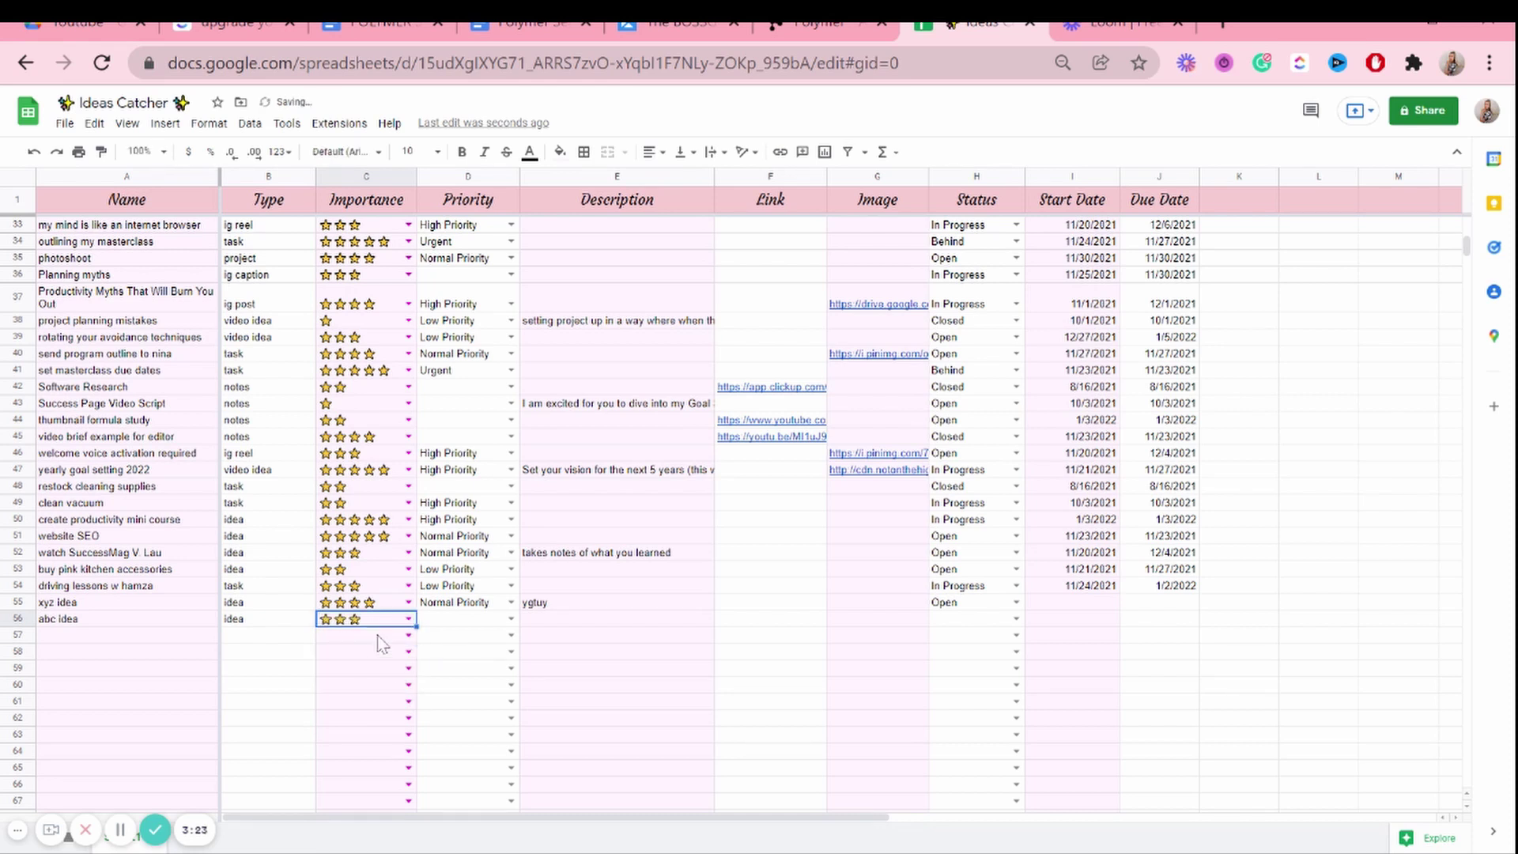
{"action": "key", "text": "Tab"}
{"action": "left_click", "coordinate": [511, 619]}
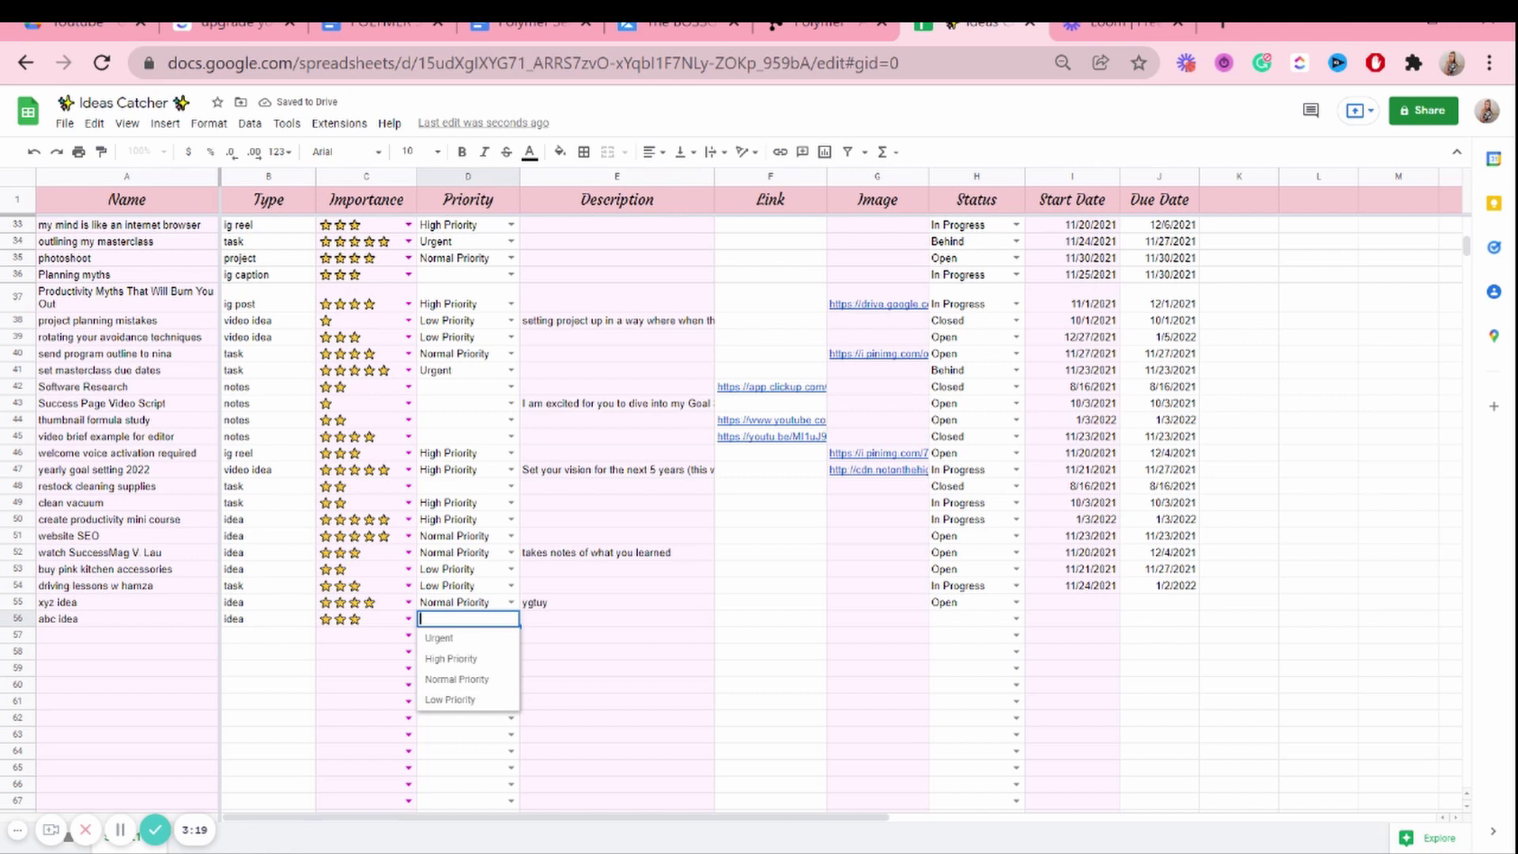
{"action": "left_click", "coordinate": [488, 699]}
Add a placeholder description and set row 56's status to Open.
{"action": "left_click", "coordinate": [548, 622]}
{"action": "type", "text": "ugh"}
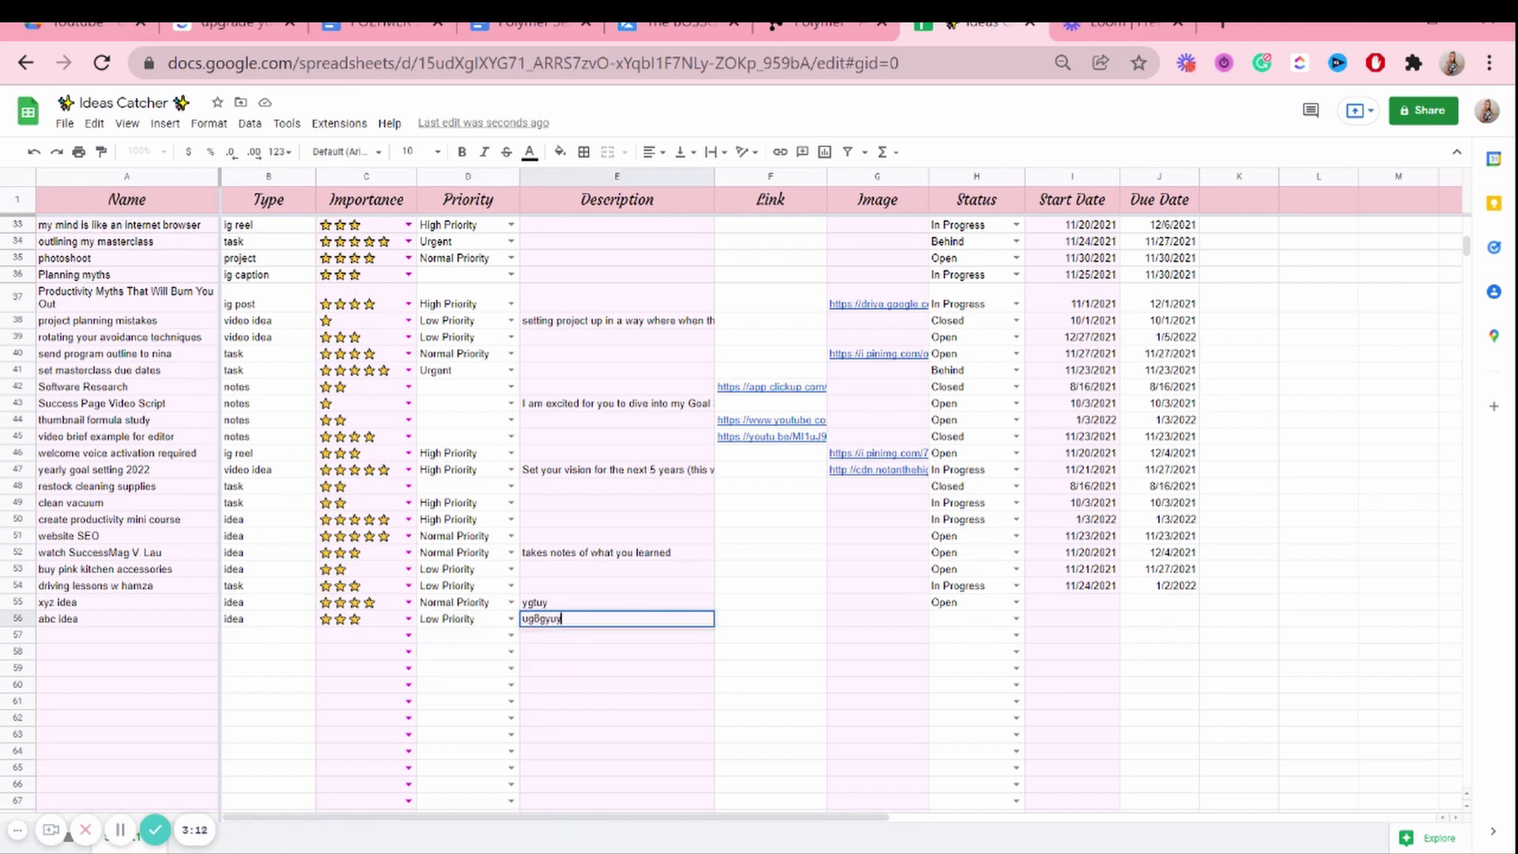
{"action": "left_click", "coordinate": [981, 621]}
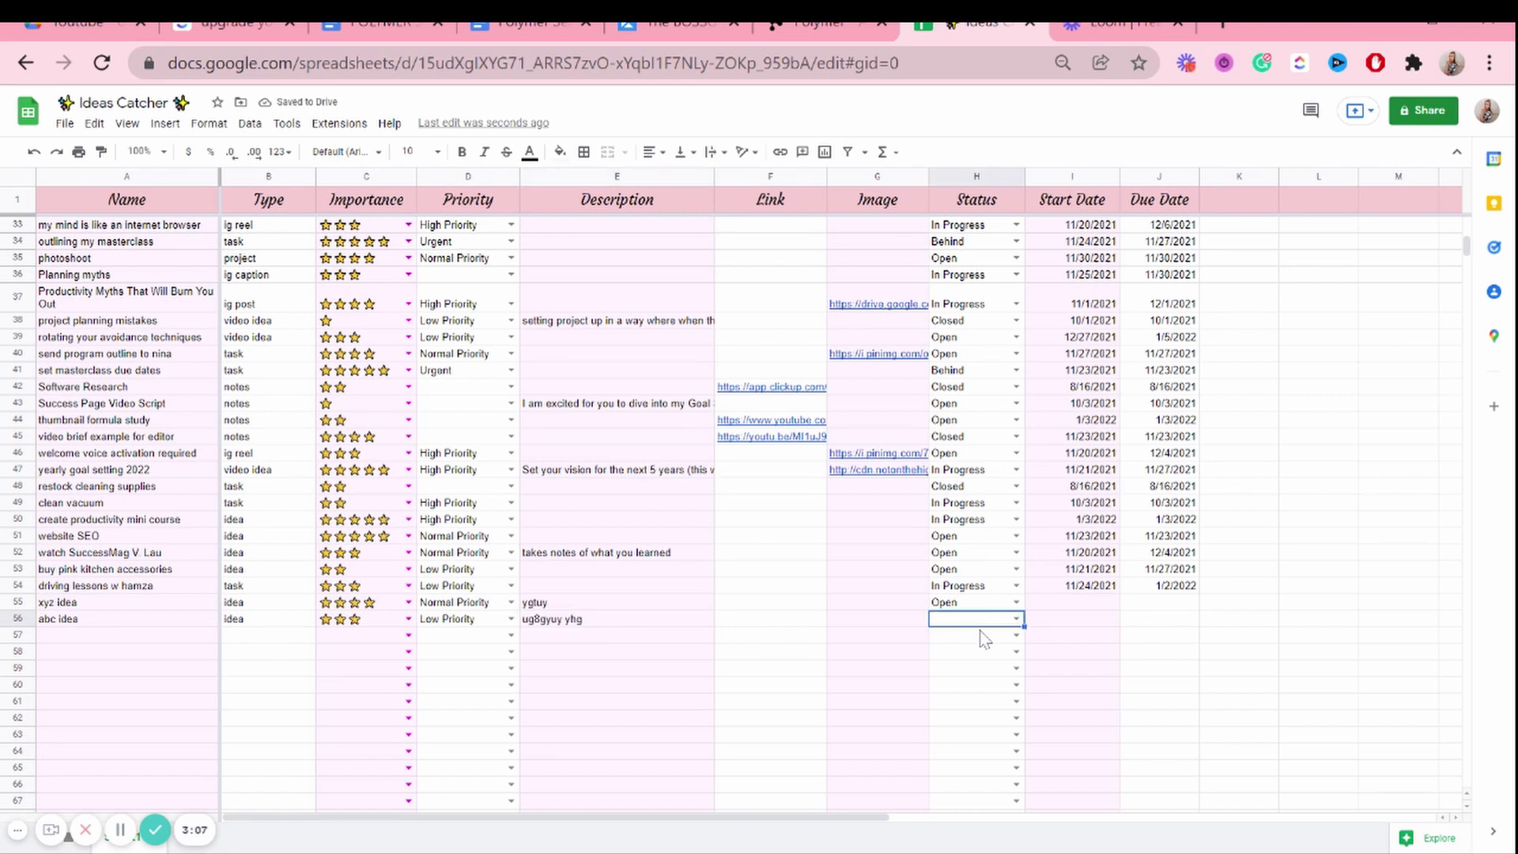
{"action": "left_click", "coordinate": [1018, 621]}
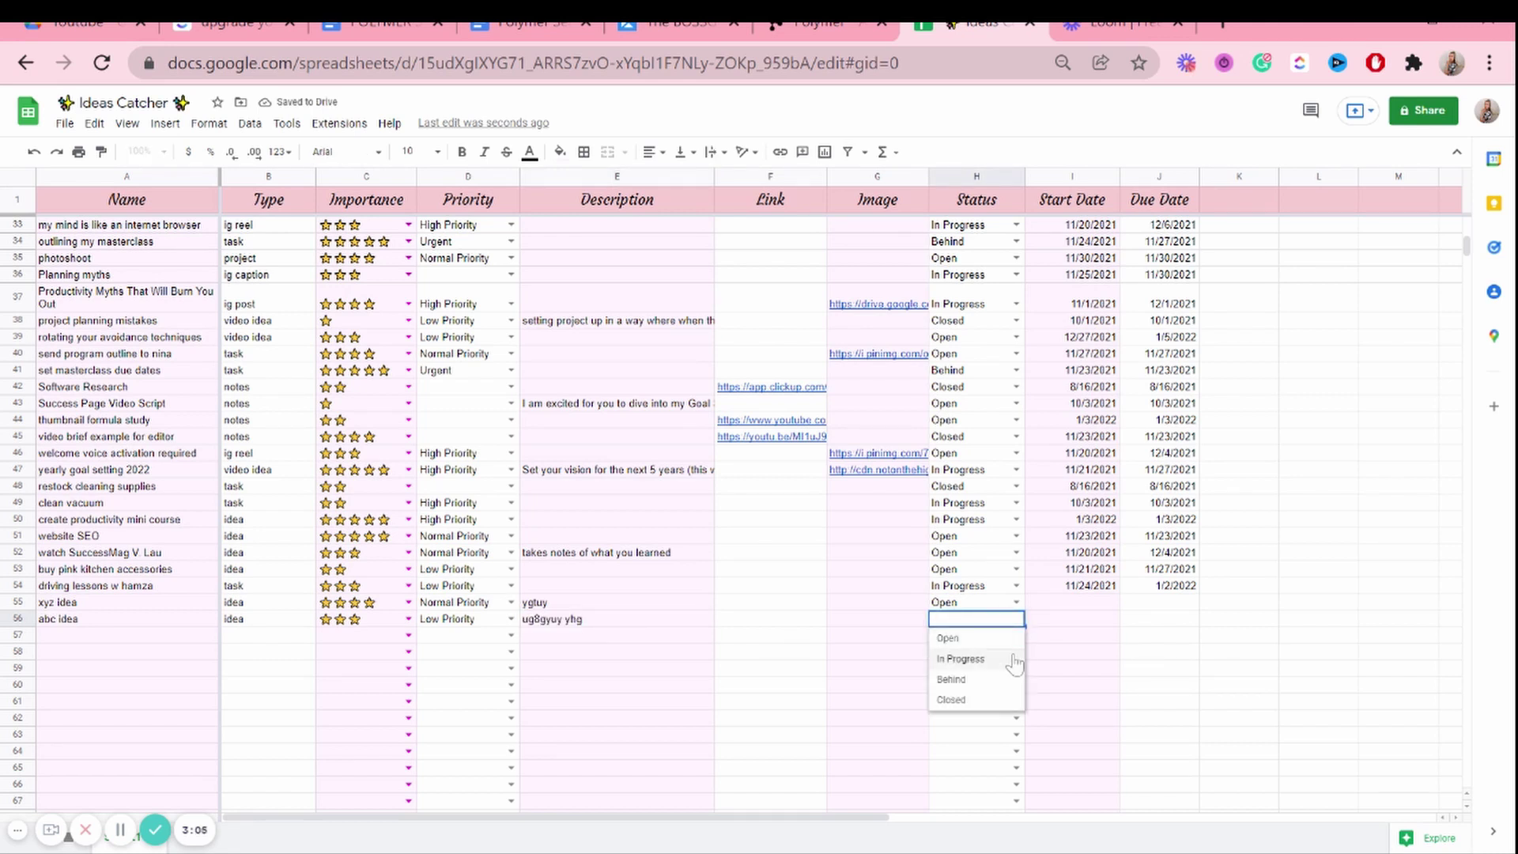
{"action": "left_click", "coordinate": [1003, 658]}
{"action": "left_click", "coordinate": [1017, 620]}
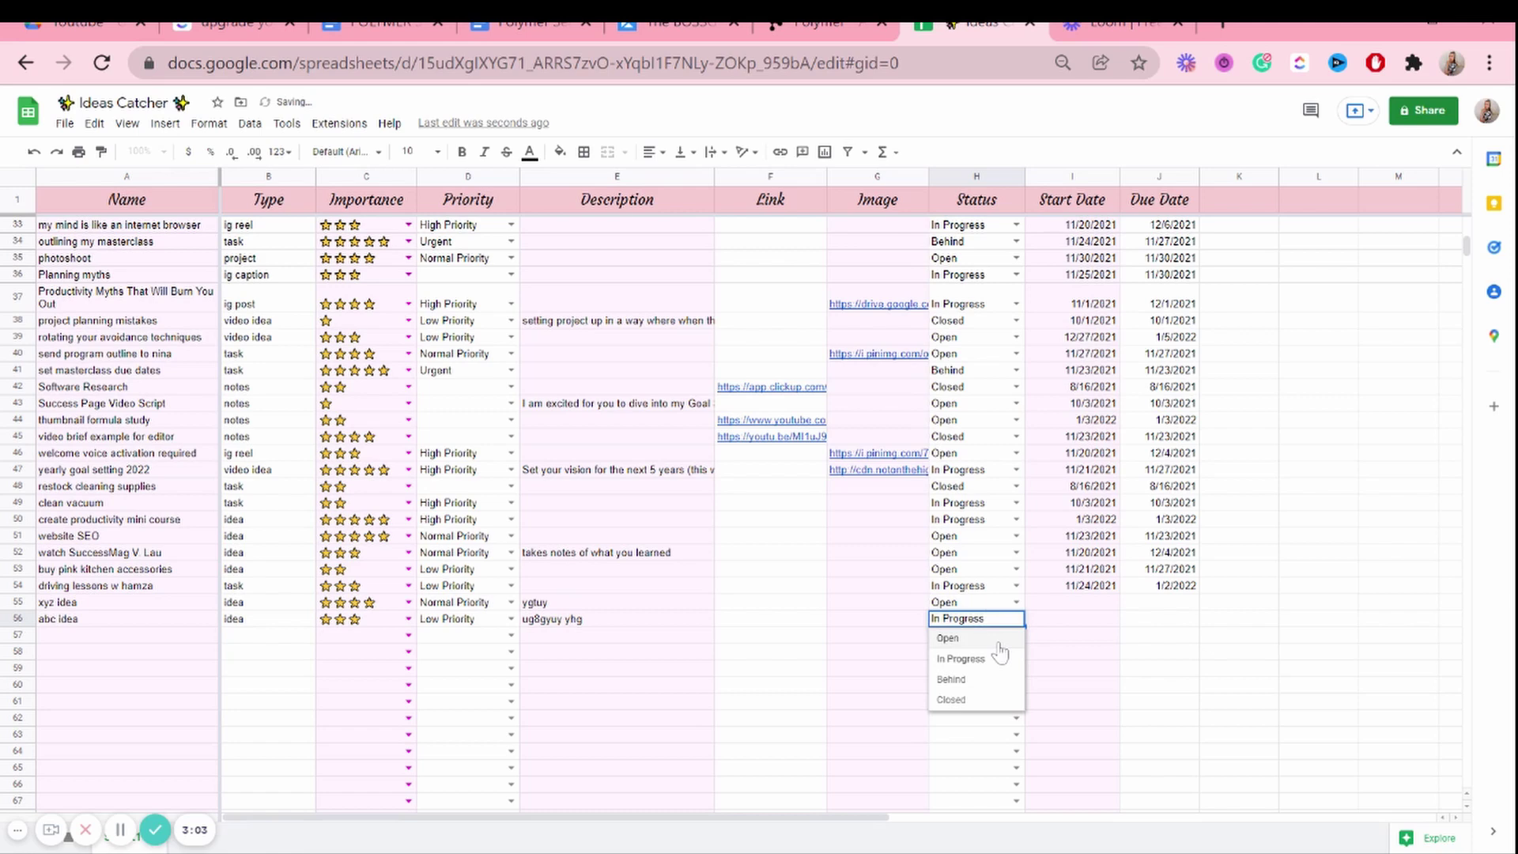
{"action": "left_click", "coordinate": [999, 640]}
{"action": "scroll", "coordinate": [904, 552], "scroll_direction": "up", "scroll_amount": 10}
{"action": "scroll", "coordinate": [904, 551], "scroll_direction": "down", "scroll_amount": 5}
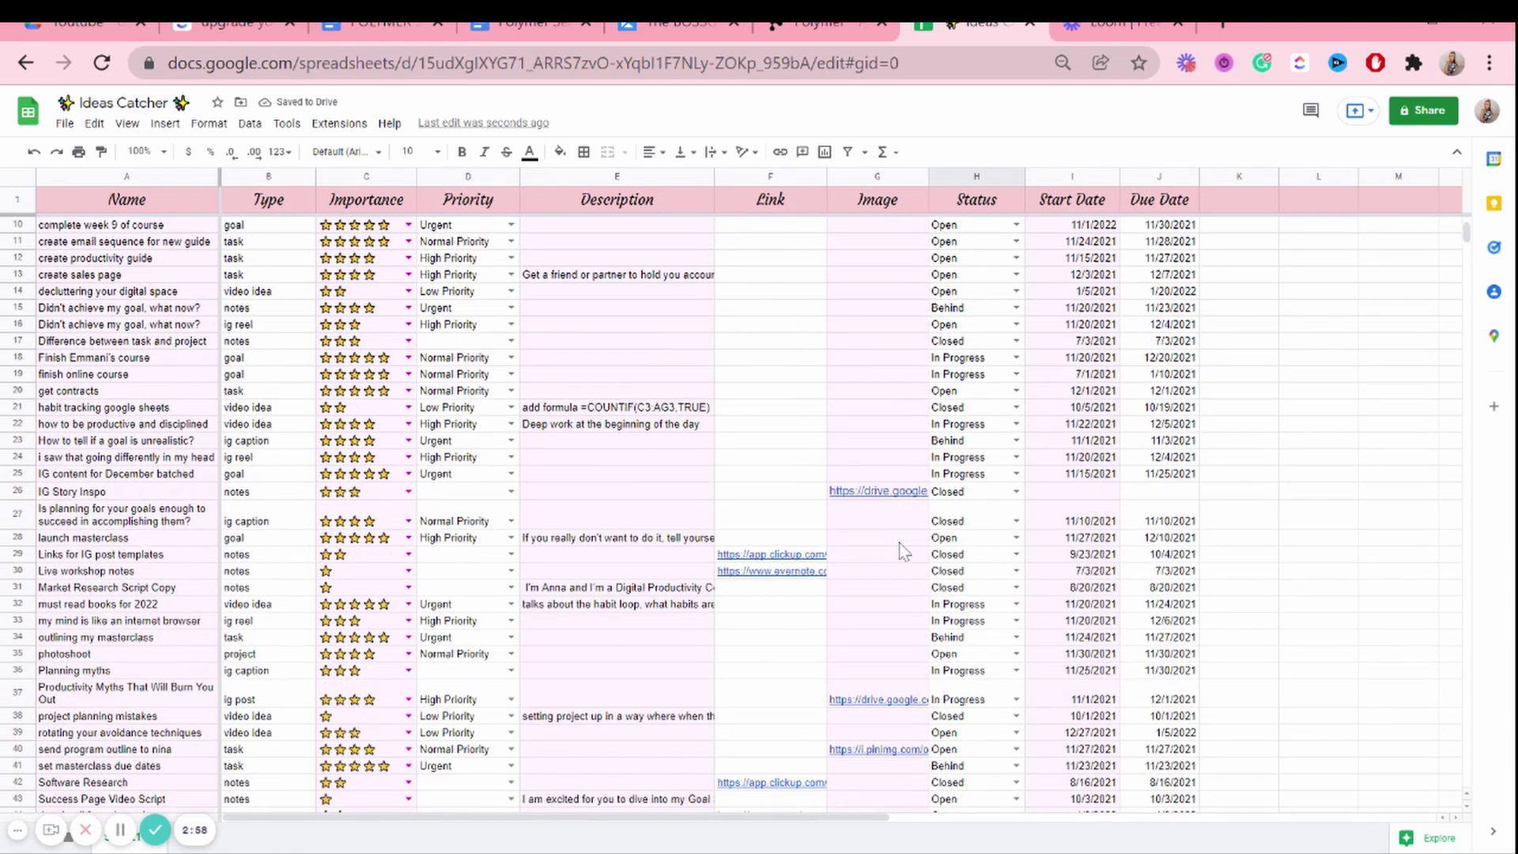
{"action": "scroll", "coordinate": [904, 551], "scroll_direction": "up", "scroll_amount": 7}
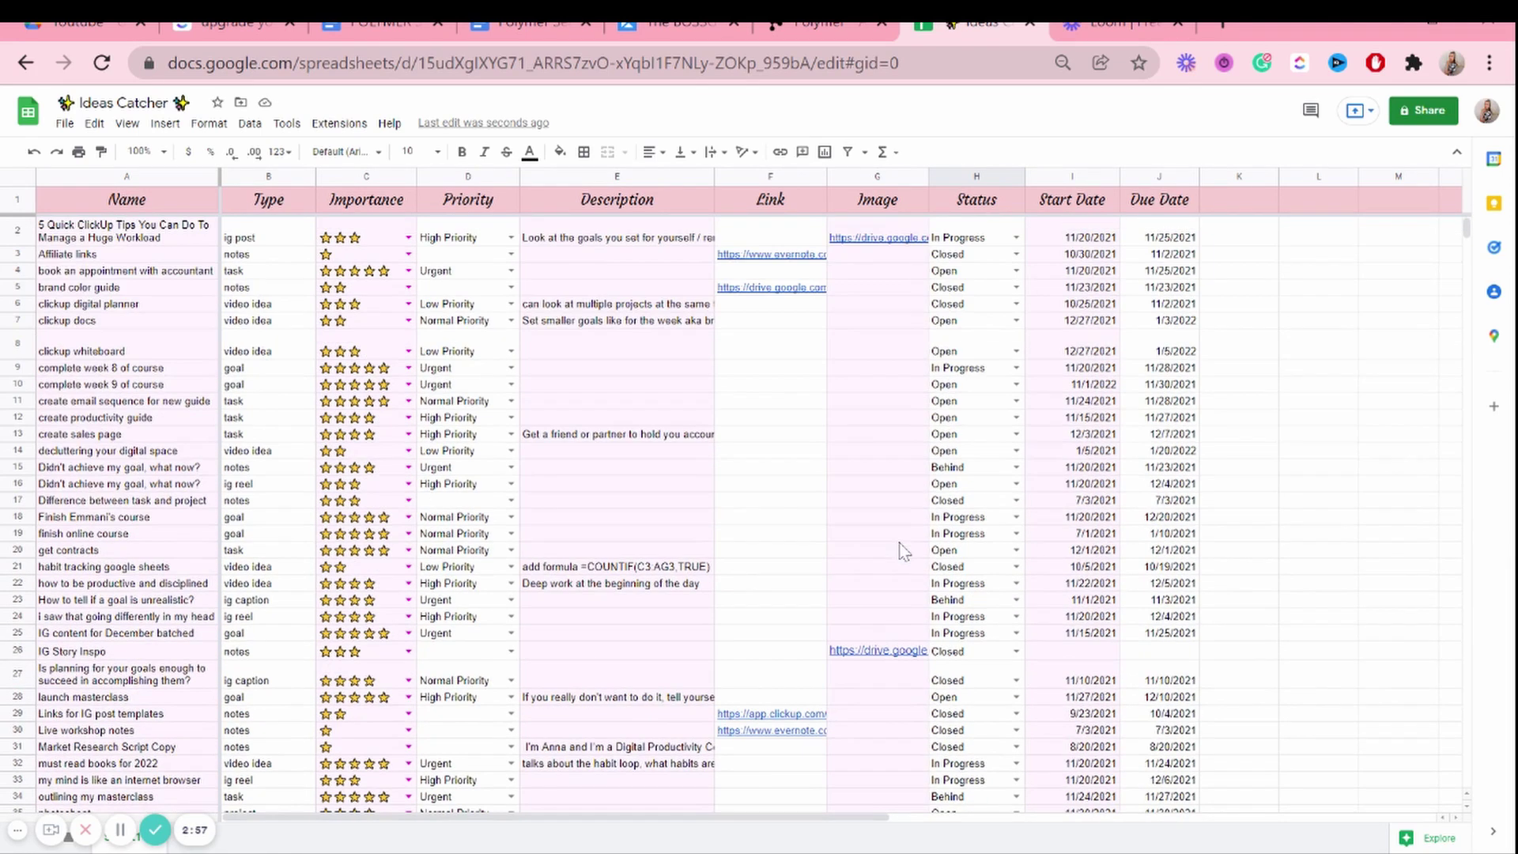
Switch to the Polymer Search workspace and collapse its navigation sidebar to icons.
{"action": "left_click", "coordinate": [795, 23]}
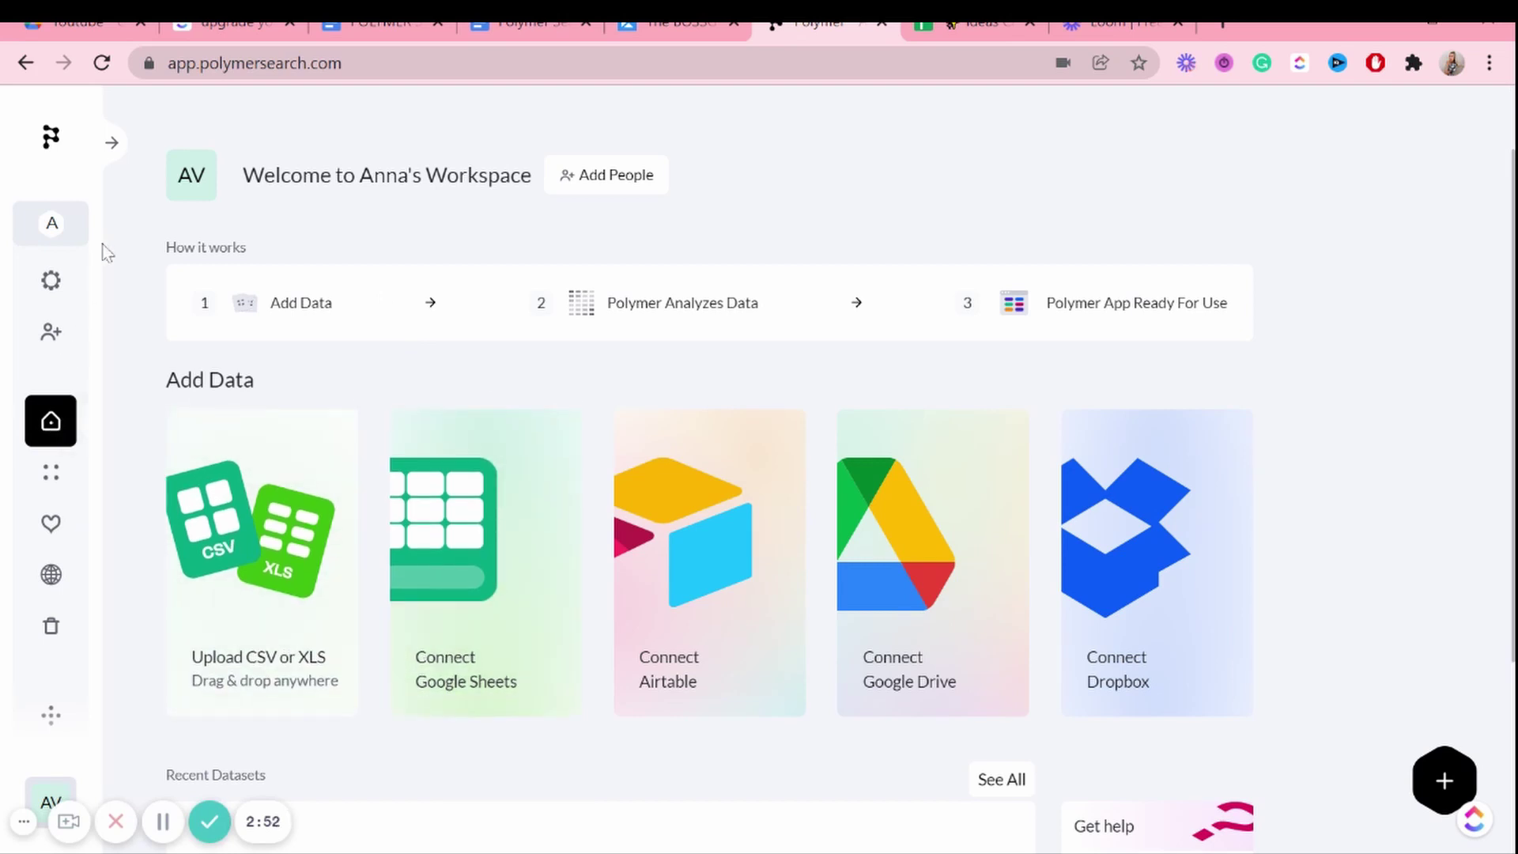
{"action": "left_click", "coordinate": [118, 154]}
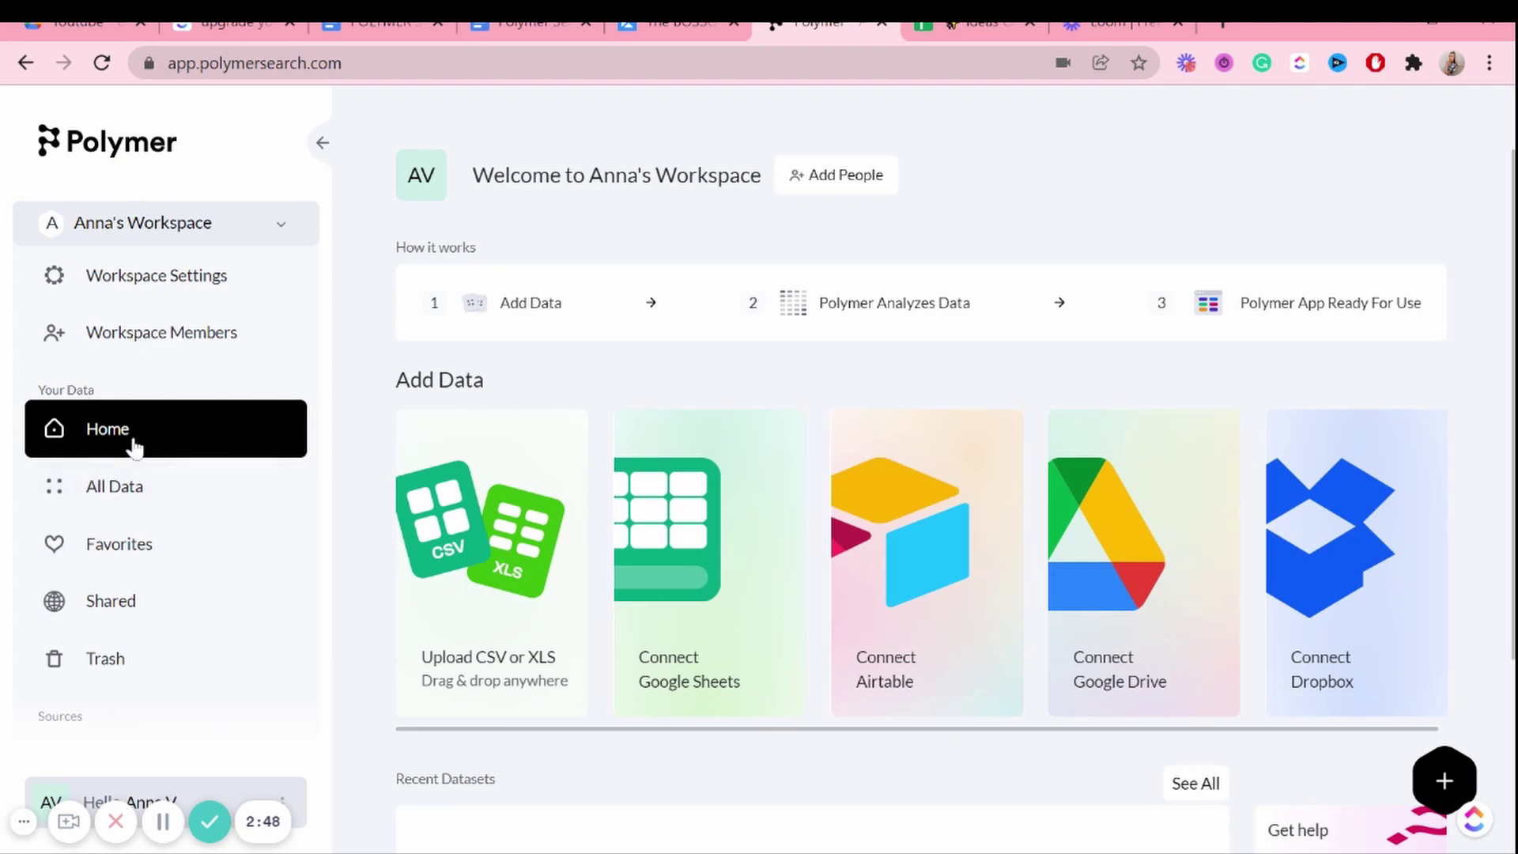
{"action": "left_click", "coordinate": [326, 157]}
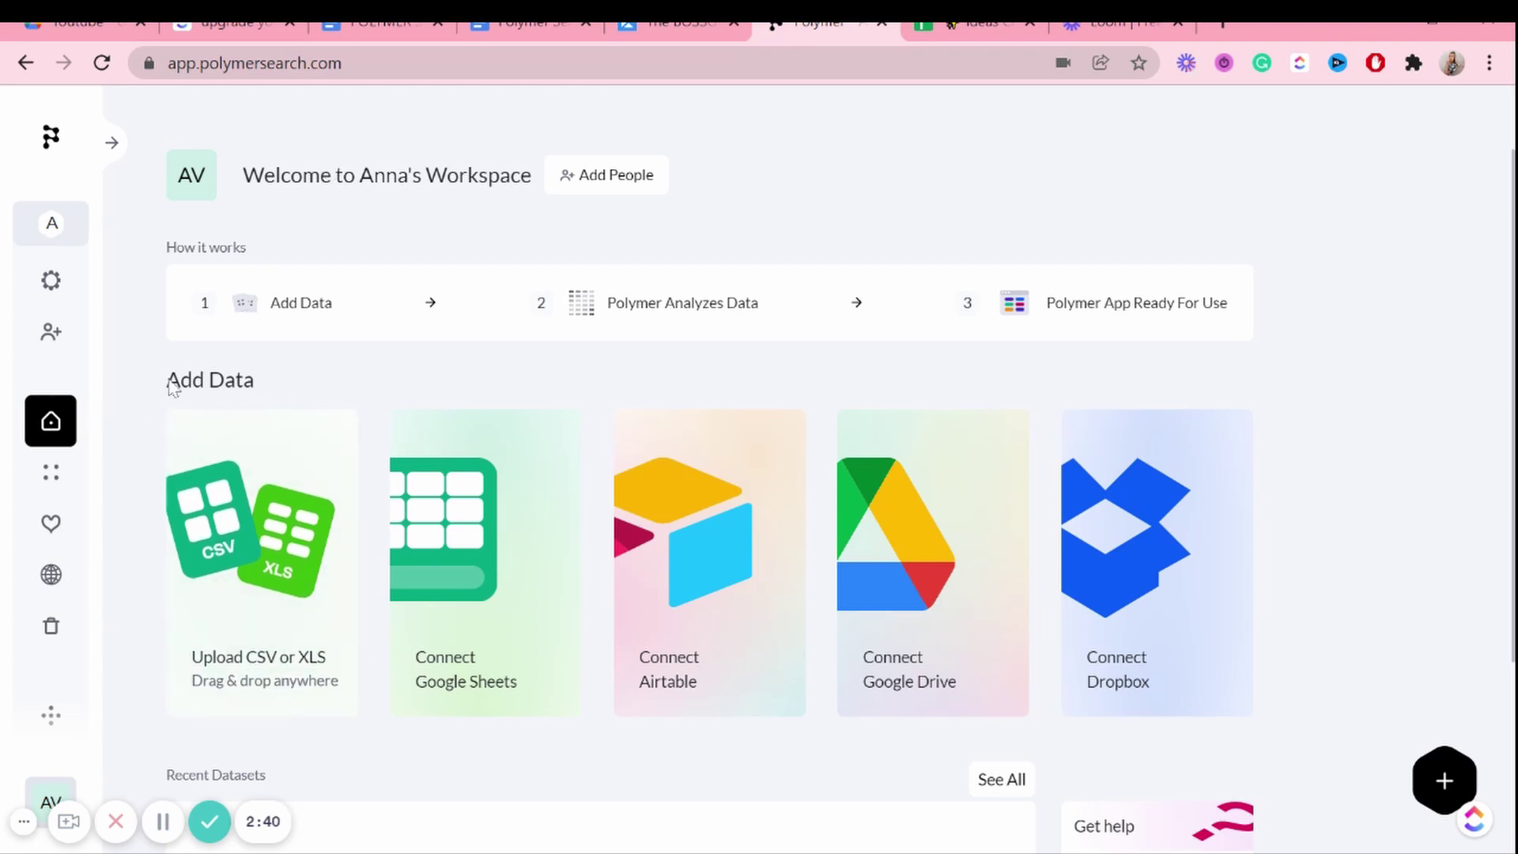
{"action": "left_click_drag", "start_coordinate": [172, 386], "coordinate": [280, 389]}
{"action": "left_click", "coordinate": [273, 396]}
From All Data, open the Ideas Catcher dataset's details panel via its ⋮ menu.
{"action": "left_click", "coordinate": [51, 477]}
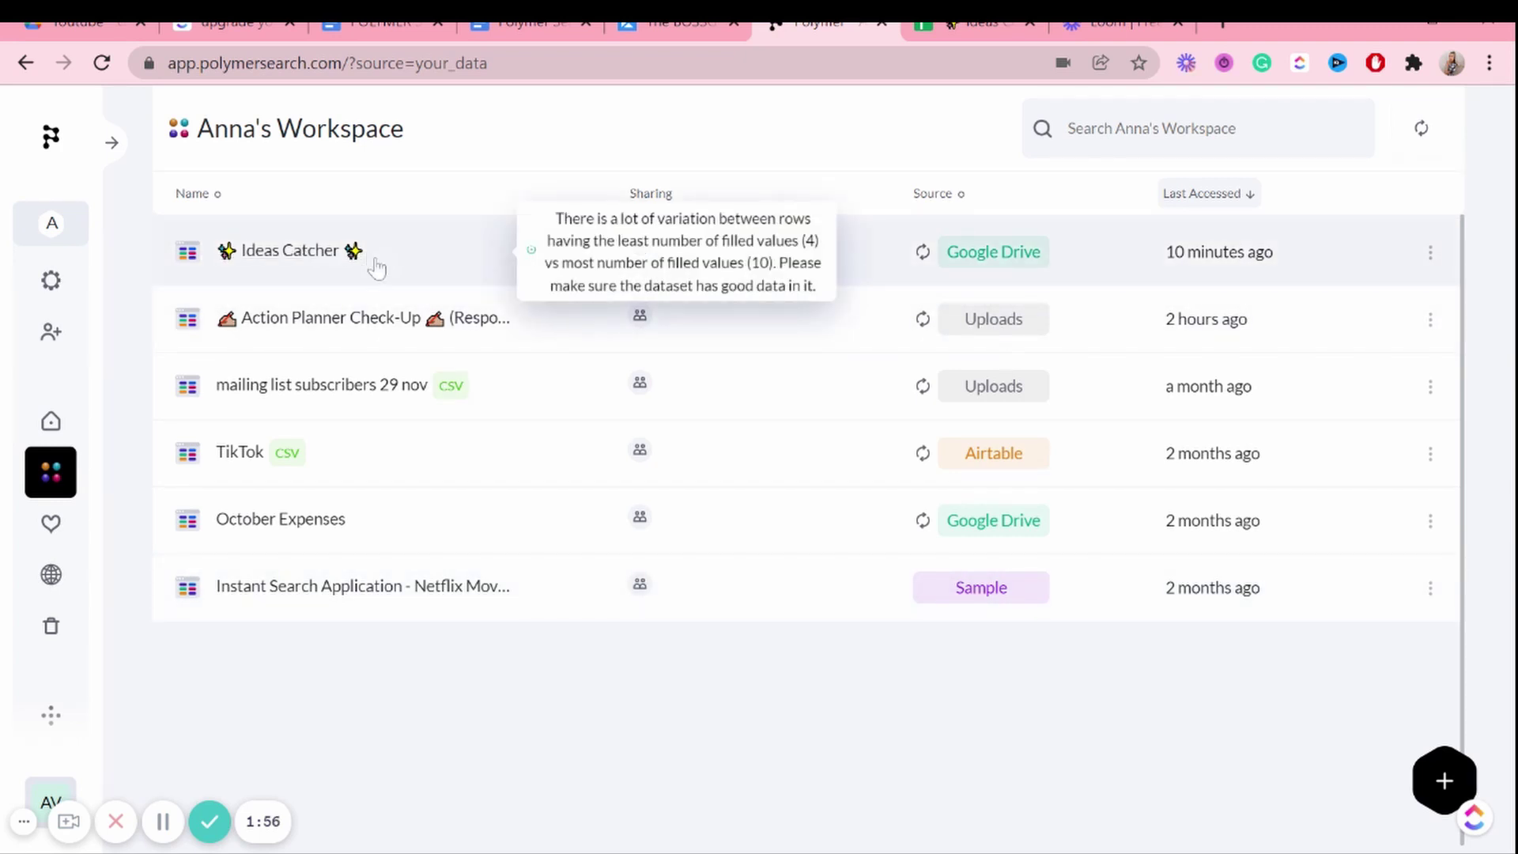
{"action": "left_click", "coordinate": [1430, 253]}
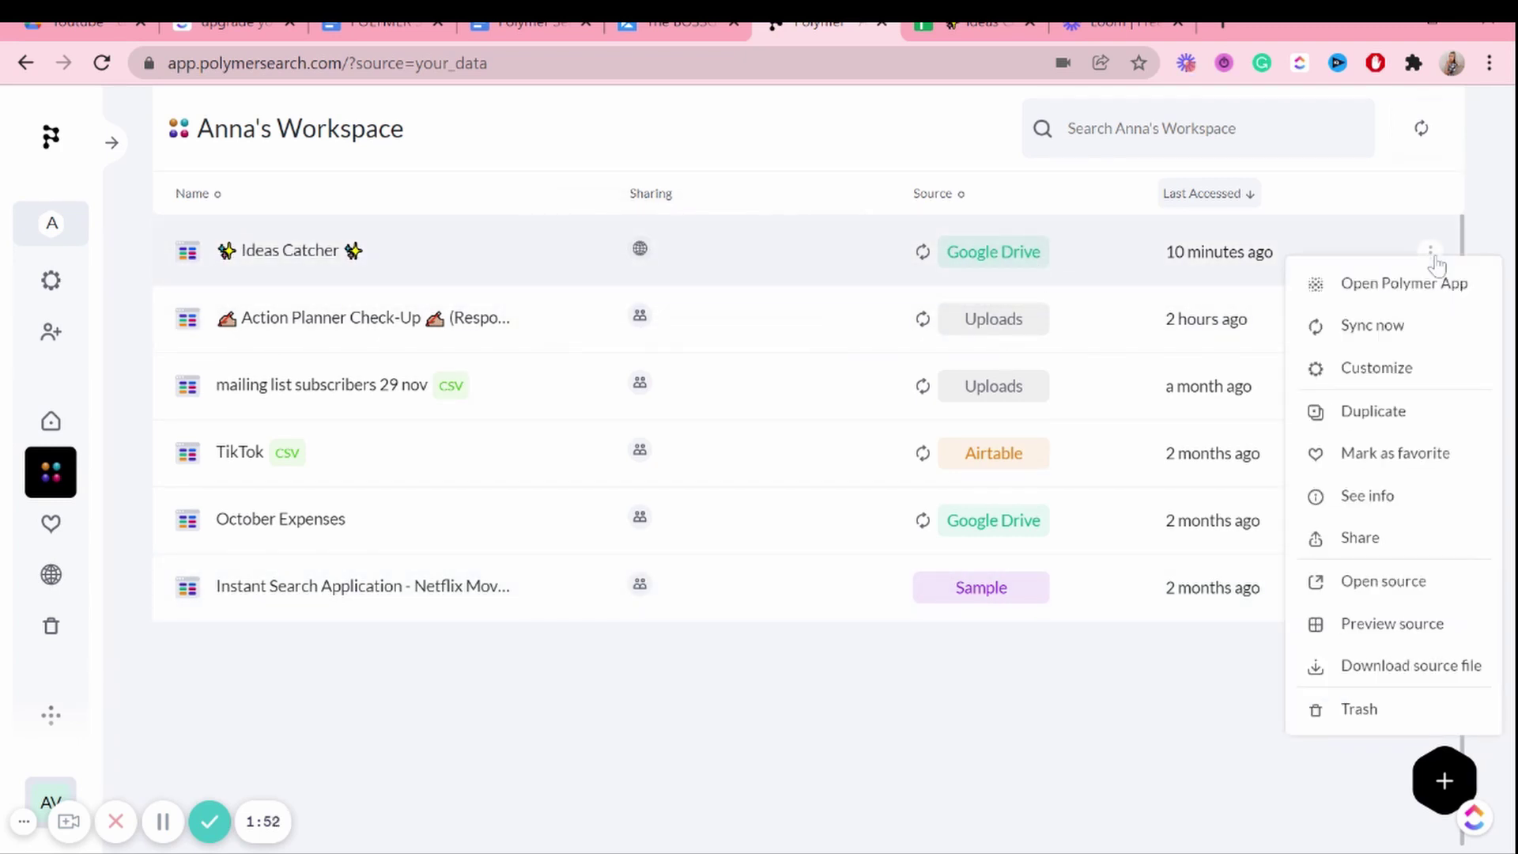
{"action": "left_click", "coordinate": [1394, 348]}
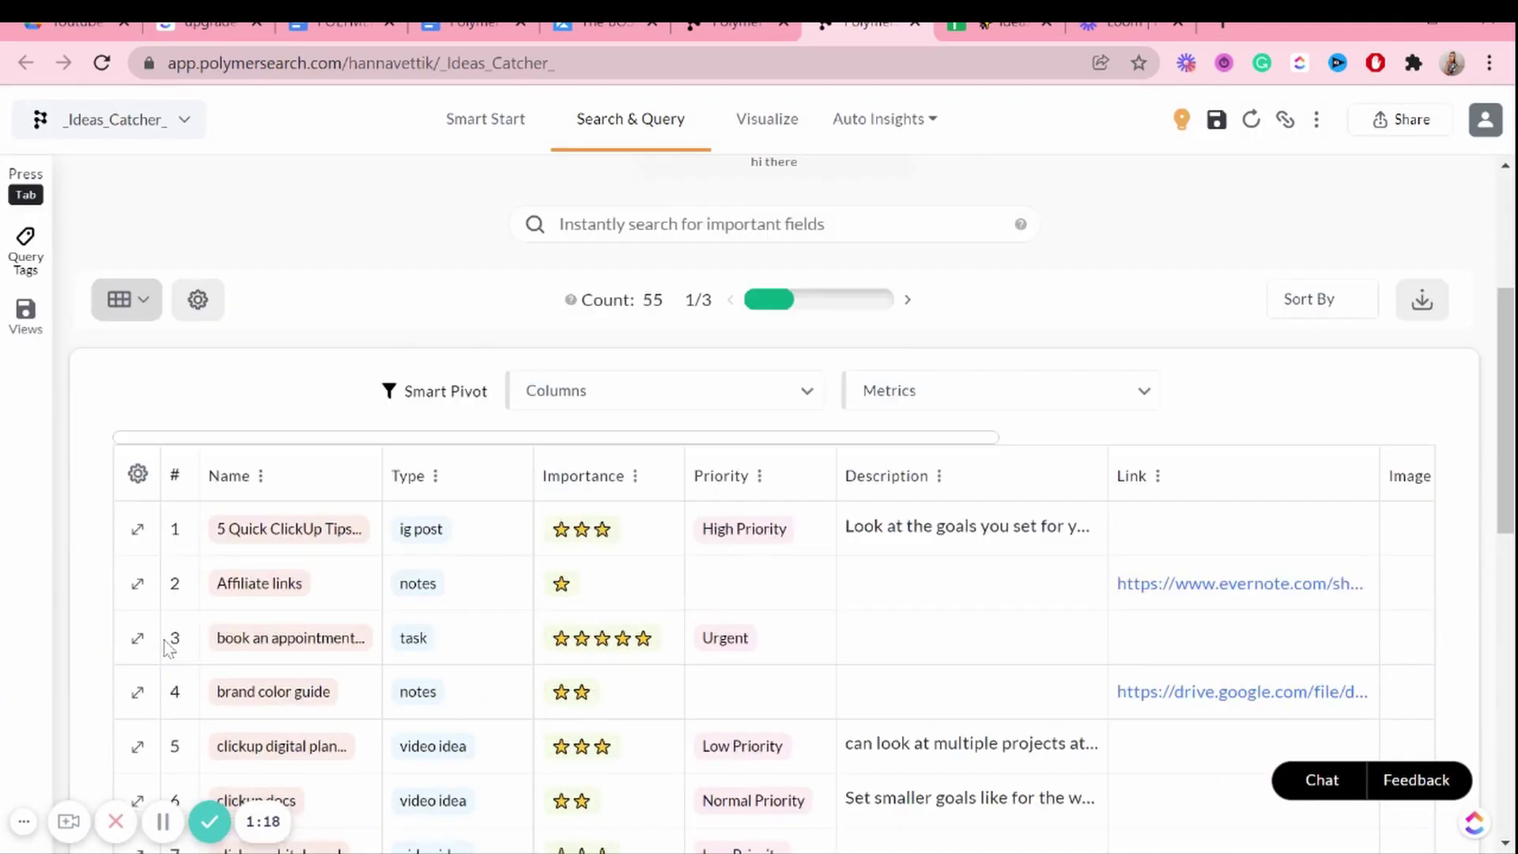
Scroll the 55-record Ideas Catcher grid vertically and horizontally, reviewing columns from Name to Due Date.
{"action": "scroll", "coordinate": [168, 647], "scroll_direction": "down", "scroll_amount": 5}
{"action": "scroll", "coordinate": [498, 387], "scroll_direction": "up", "scroll_amount": 2}
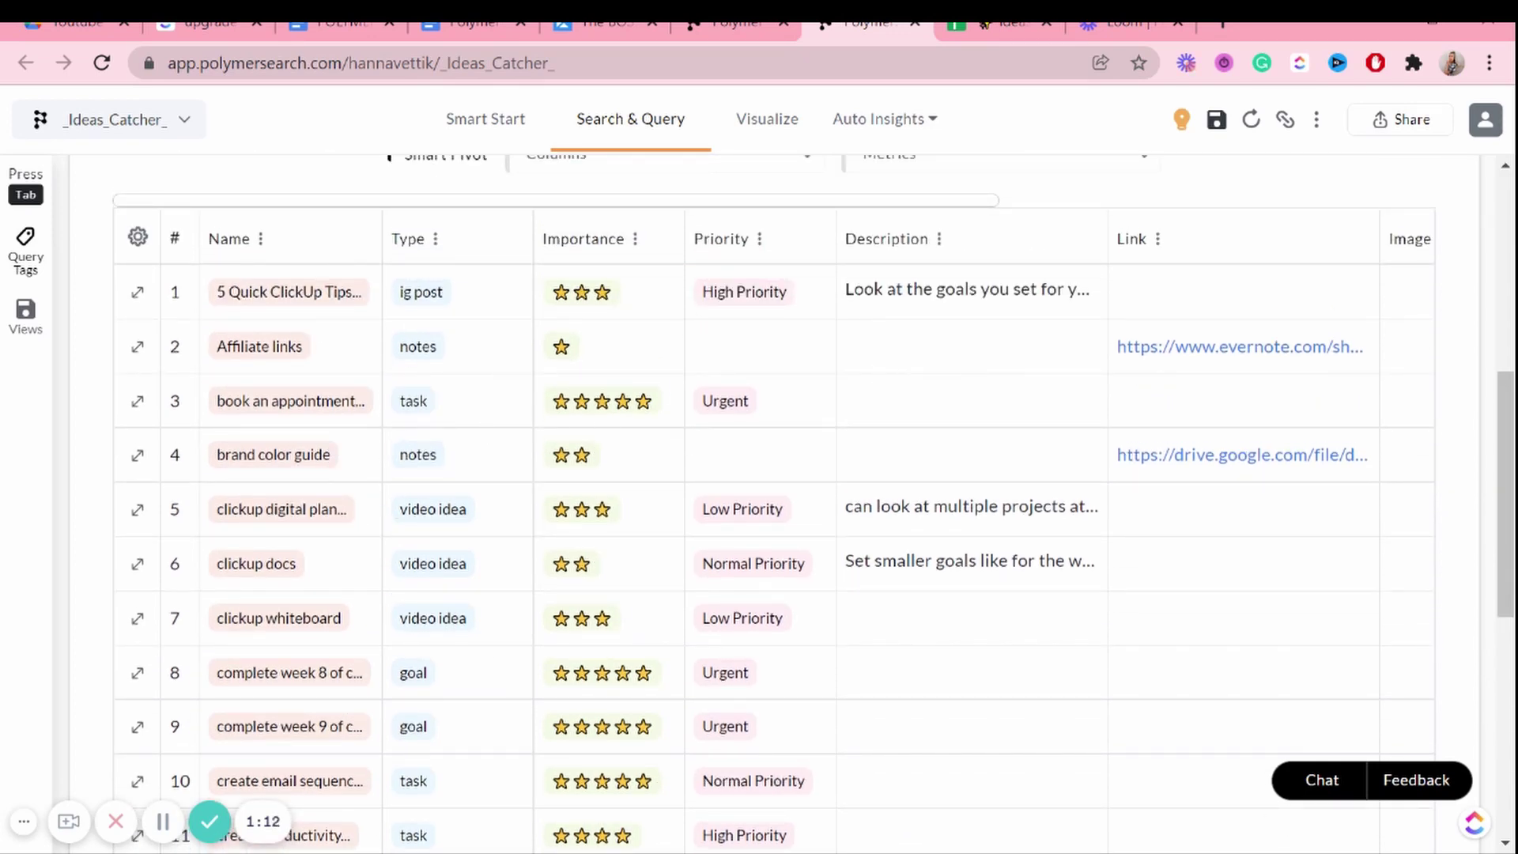
{"action": "scroll", "coordinate": [980, 477], "scroll_direction": "right", "scroll_amount": 5}
{"action": "scroll", "coordinate": [982, 478], "scroll_direction": "left", "scroll_amount": 5}
{"action": "scroll", "coordinate": [981, 476], "scroll_direction": "left", "scroll_amount": 1}
{"action": "scroll", "coordinate": [981, 476], "scroll_direction": "up", "scroll_amount": 7}
{"action": "scroll", "coordinate": [981, 476], "scroll_direction": "down", "scroll_amount": 6}
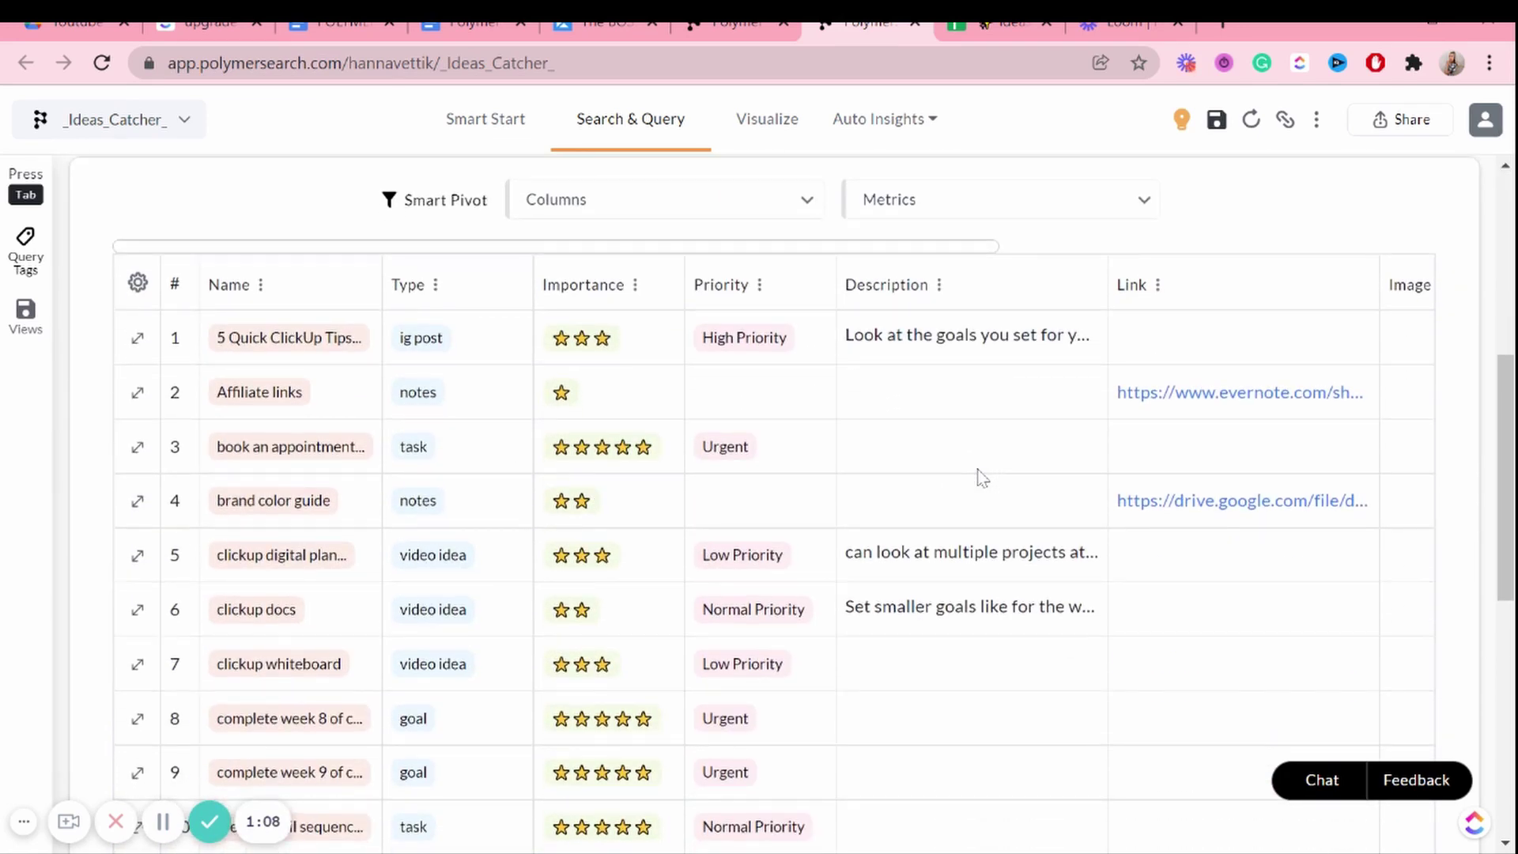
{"action": "scroll", "coordinate": [1154, 557], "scroll_direction": "right", "scroll_amount": 5}
{"action": "scroll", "coordinate": [1156, 558], "scroll_direction": "left", "scroll_amount": 4}
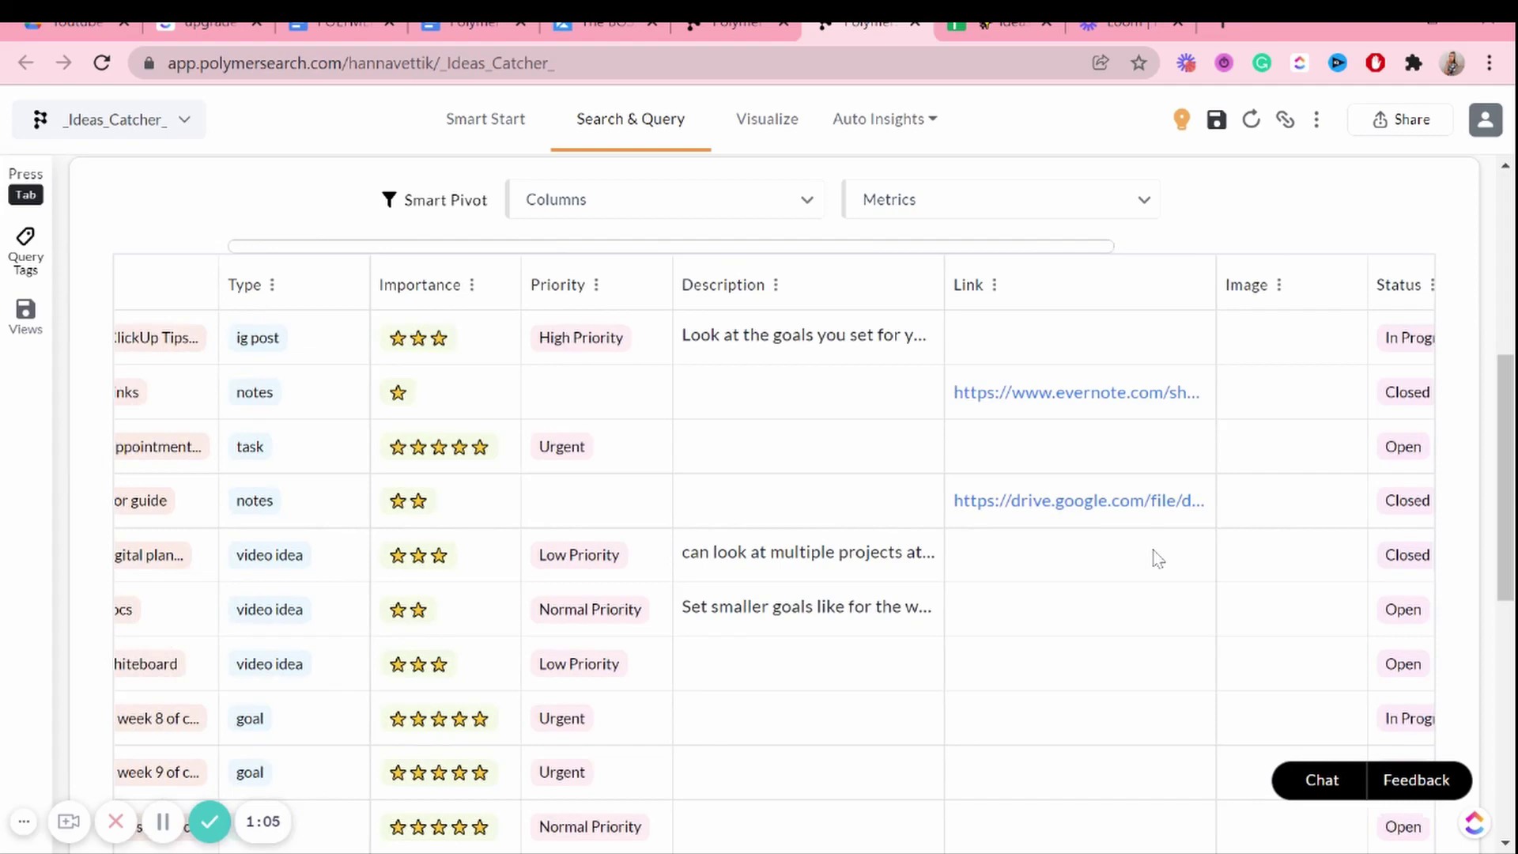
{"action": "scroll", "coordinate": [1156, 557], "scroll_direction": "right", "scroll_amount": 5}
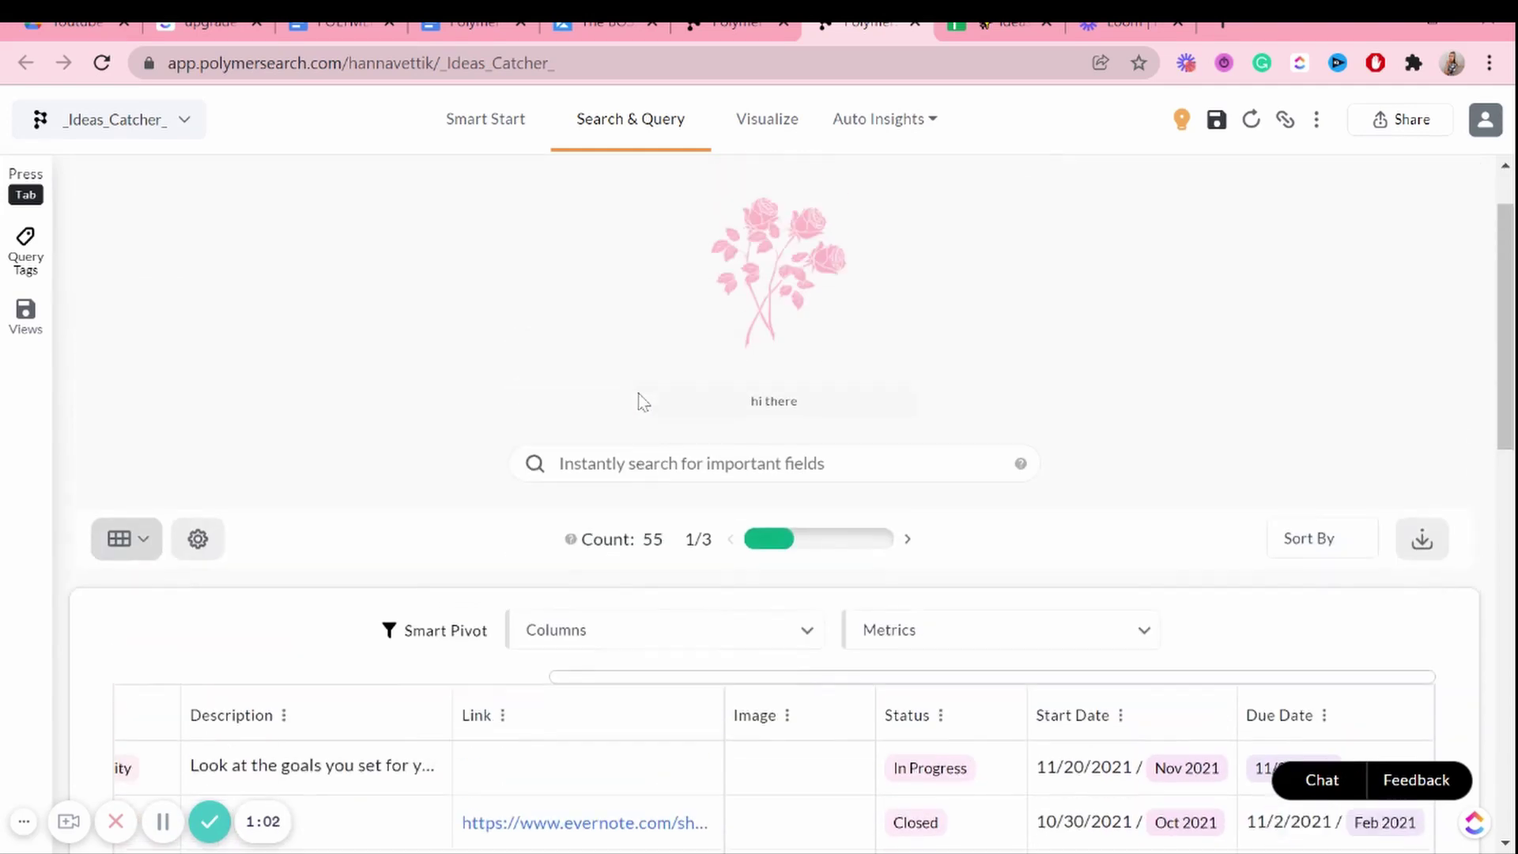
{"action": "scroll", "coordinate": [638, 398], "scroll_direction": "up", "scroll_amount": 2}
{"action": "scroll", "coordinate": [637, 398], "scroll_direction": "down", "scroll_amount": 3}
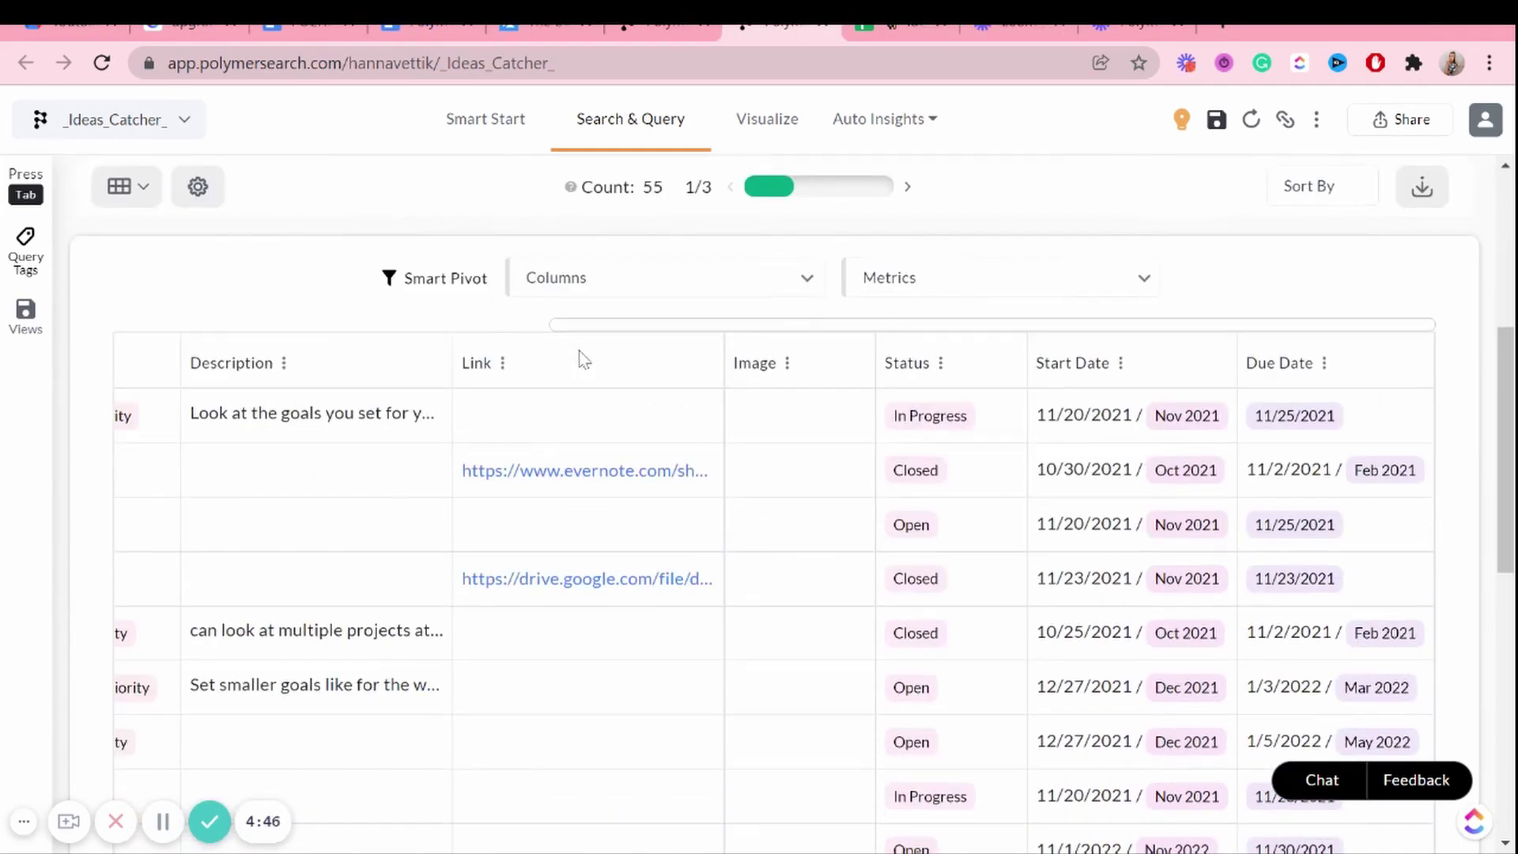
{"action": "scroll", "coordinate": [420, 477], "scroll_direction": "left", "scroll_amount": 6}
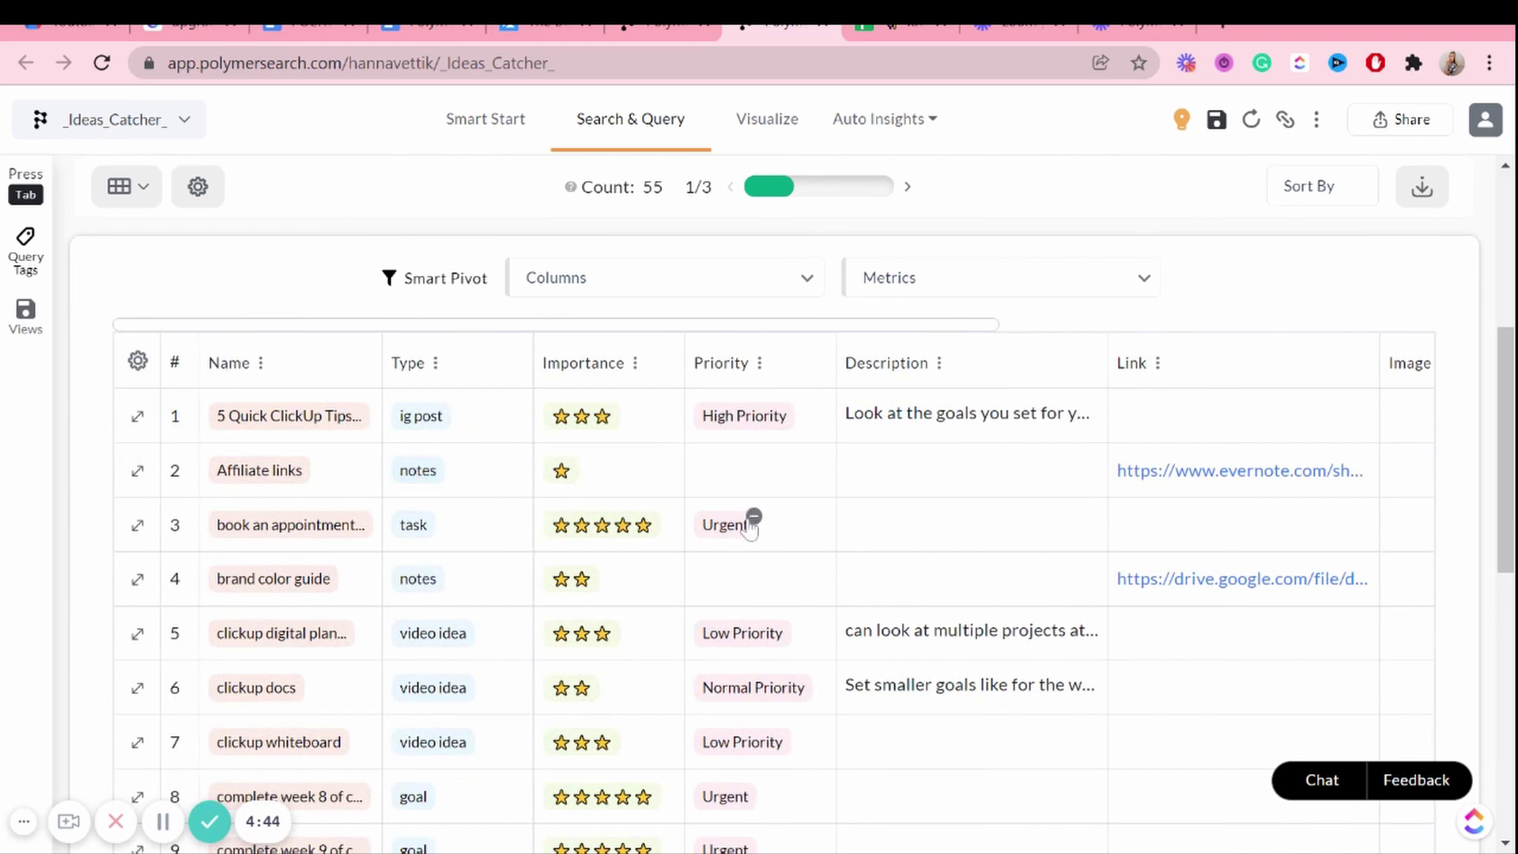
{"action": "scroll", "coordinate": [203, 261], "scroll_direction": "up", "scroll_amount": 2}
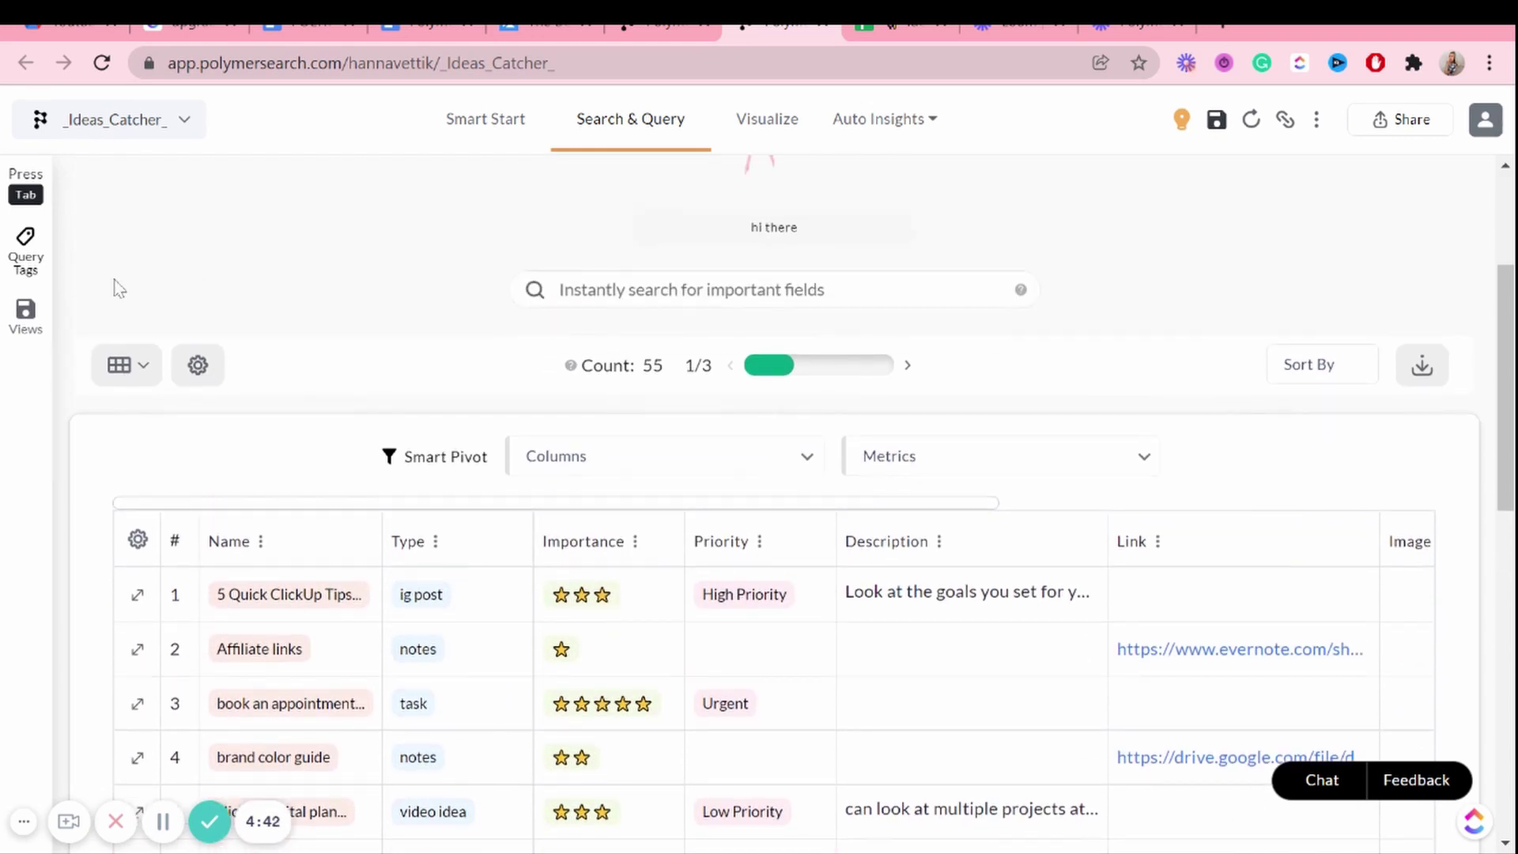
Switch the results layout to Cards.
{"action": "left_click", "coordinate": [154, 380]}
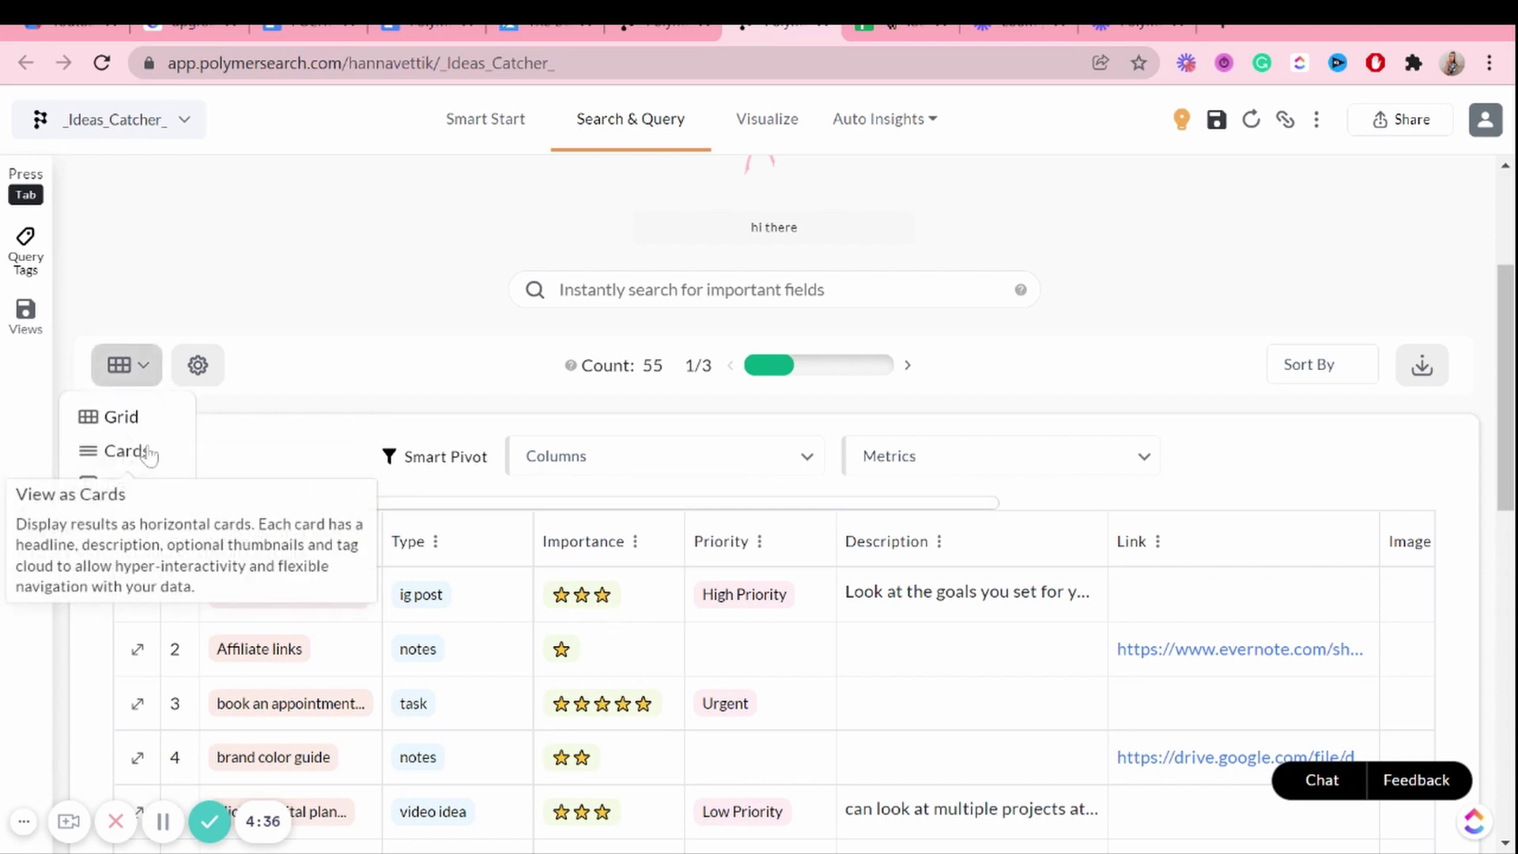
{"action": "left_click", "coordinate": [141, 449]}
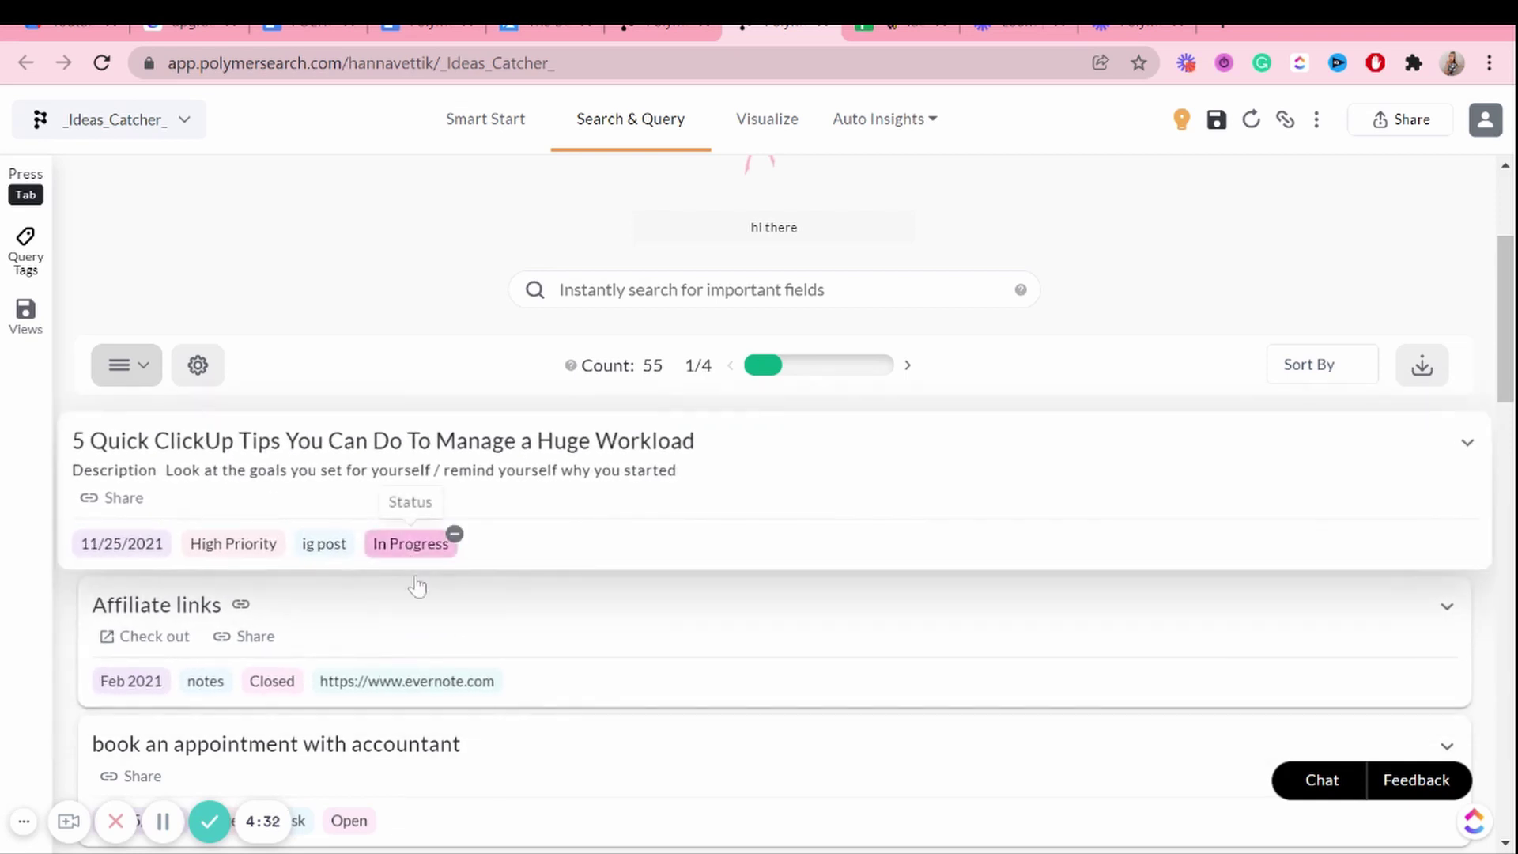
{"action": "scroll", "coordinate": [419, 570], "scroll_direction": "down", "scroll_amount": 2}
{"action": "scroll", "coordinate": [424, 522], "scroll_direction": "down", "scroll_amount": 3}
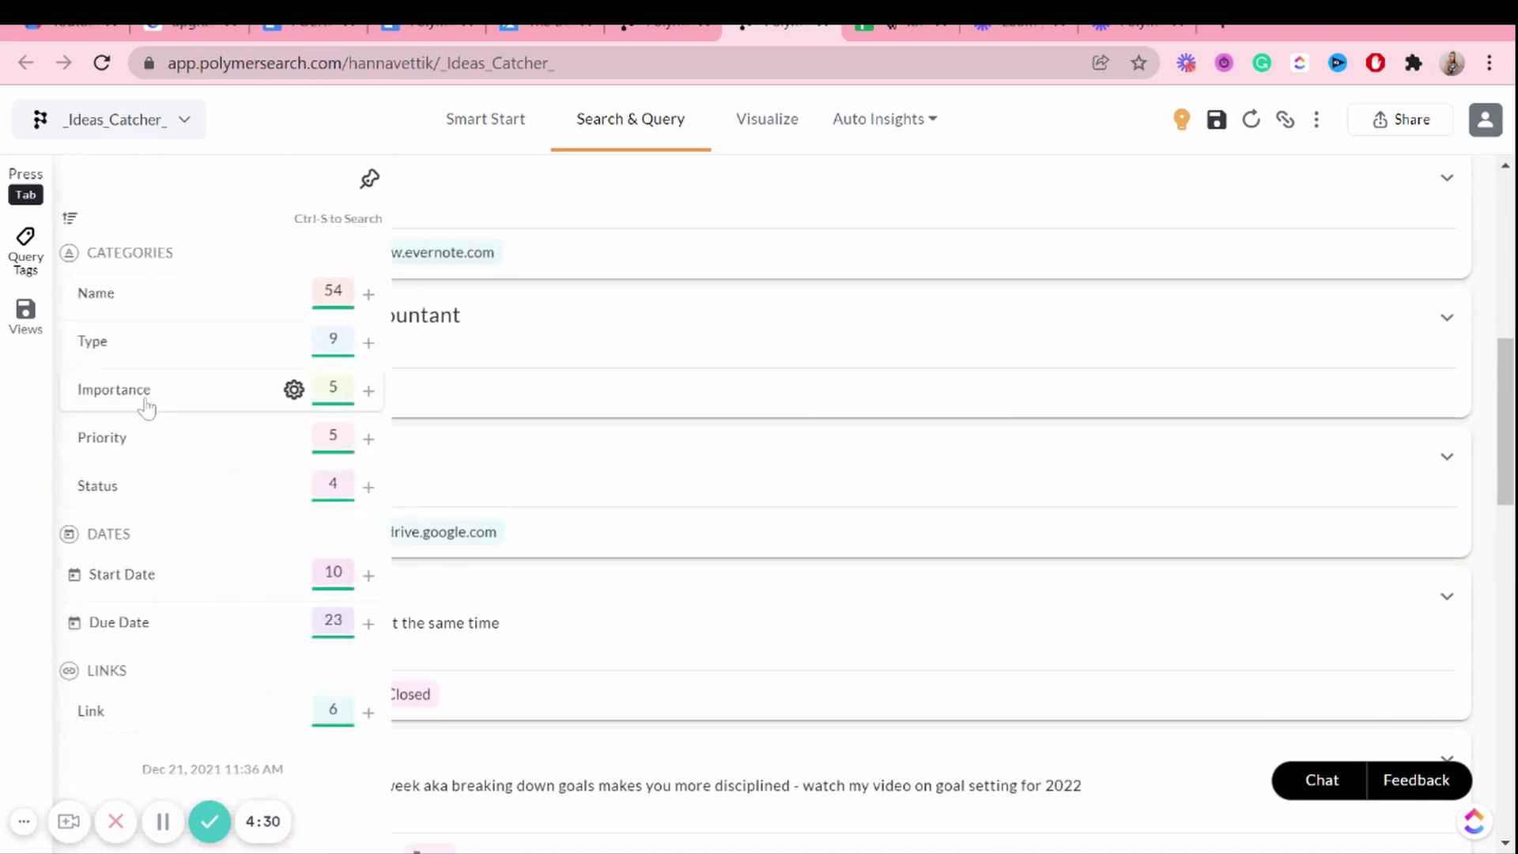
{"action": "scroll", "coordinate": [421, 423], "scroll_direction": "up", "scroll_amount": 7}
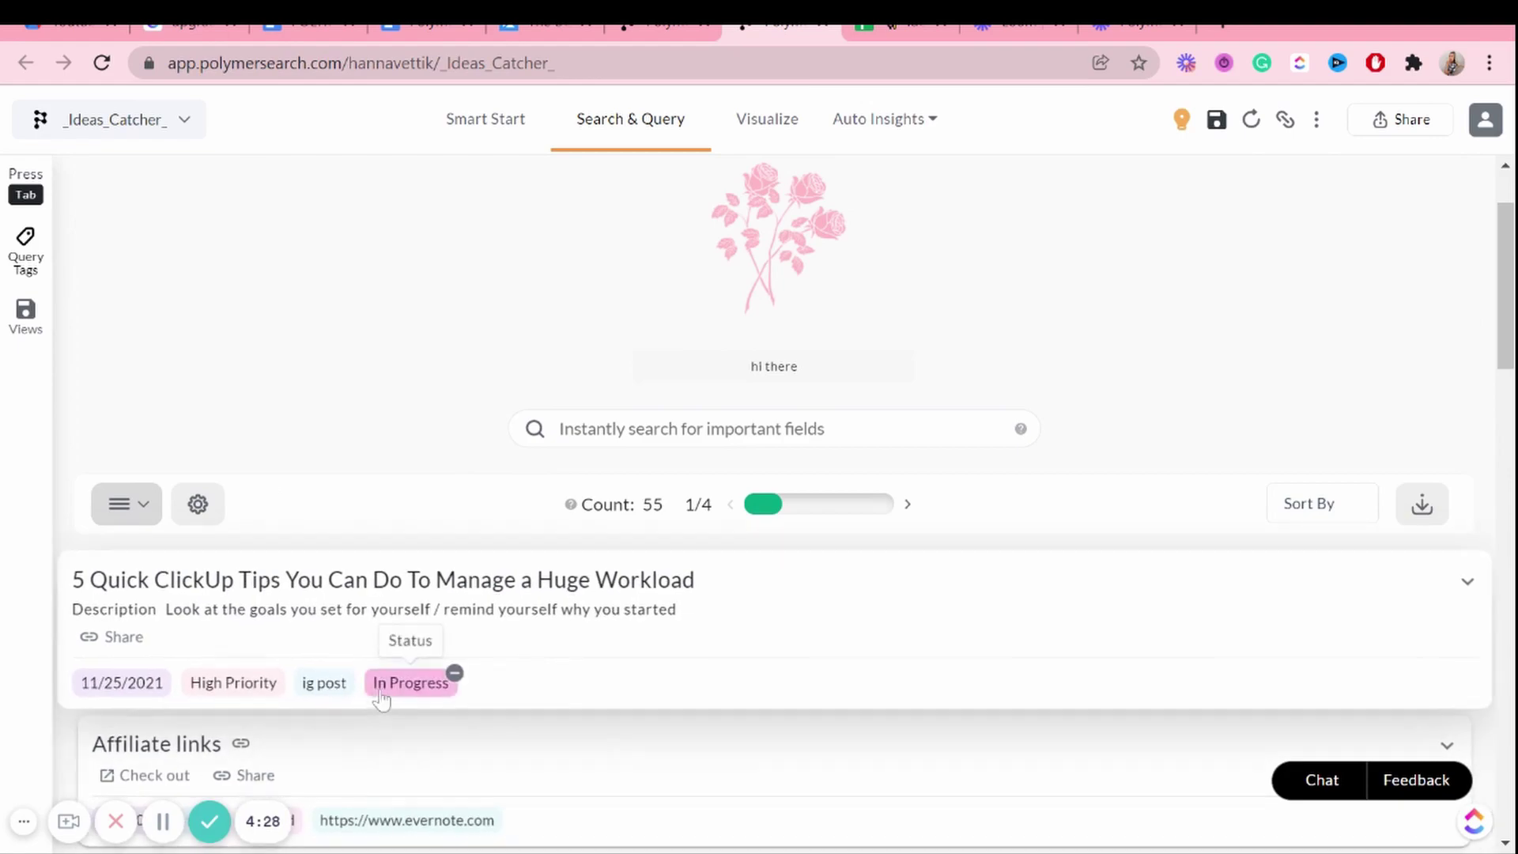
Expand the 'book an appointment with accountant' card to show its fields.
{"action": "scroll", "coordinate": [299, 729], "scroll_direction": "down", "scroll_amount": 11}
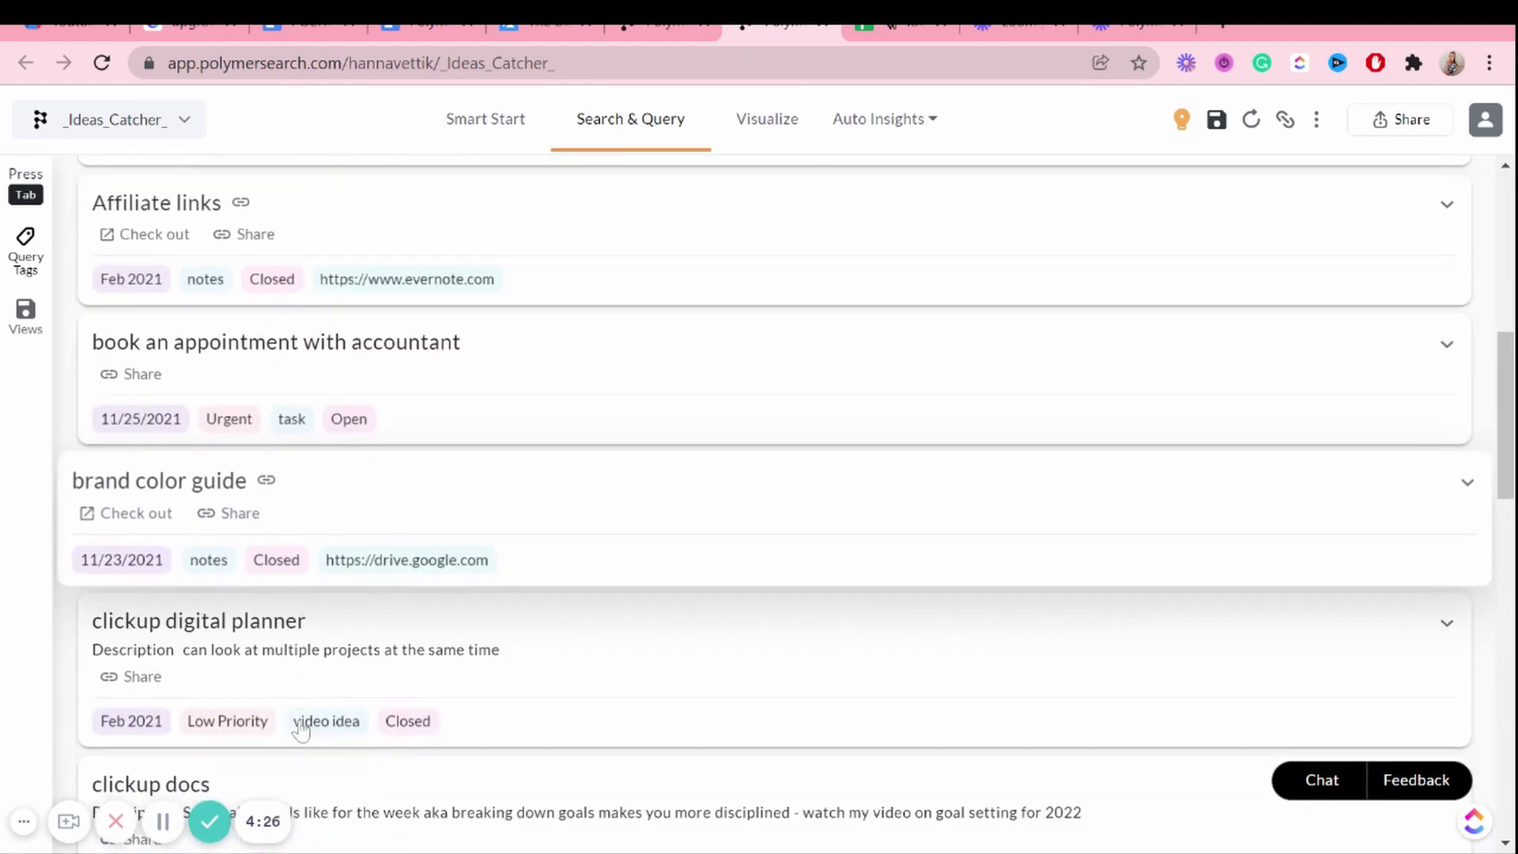
{"action": "scroll", "coordinate": [300, 730], "scroll_direction": "down", "scroll_amount": 6}
{"action": "scroll", "coordinate": [301, 729], "scroll_direction": "up", "scroll_amount": 17}
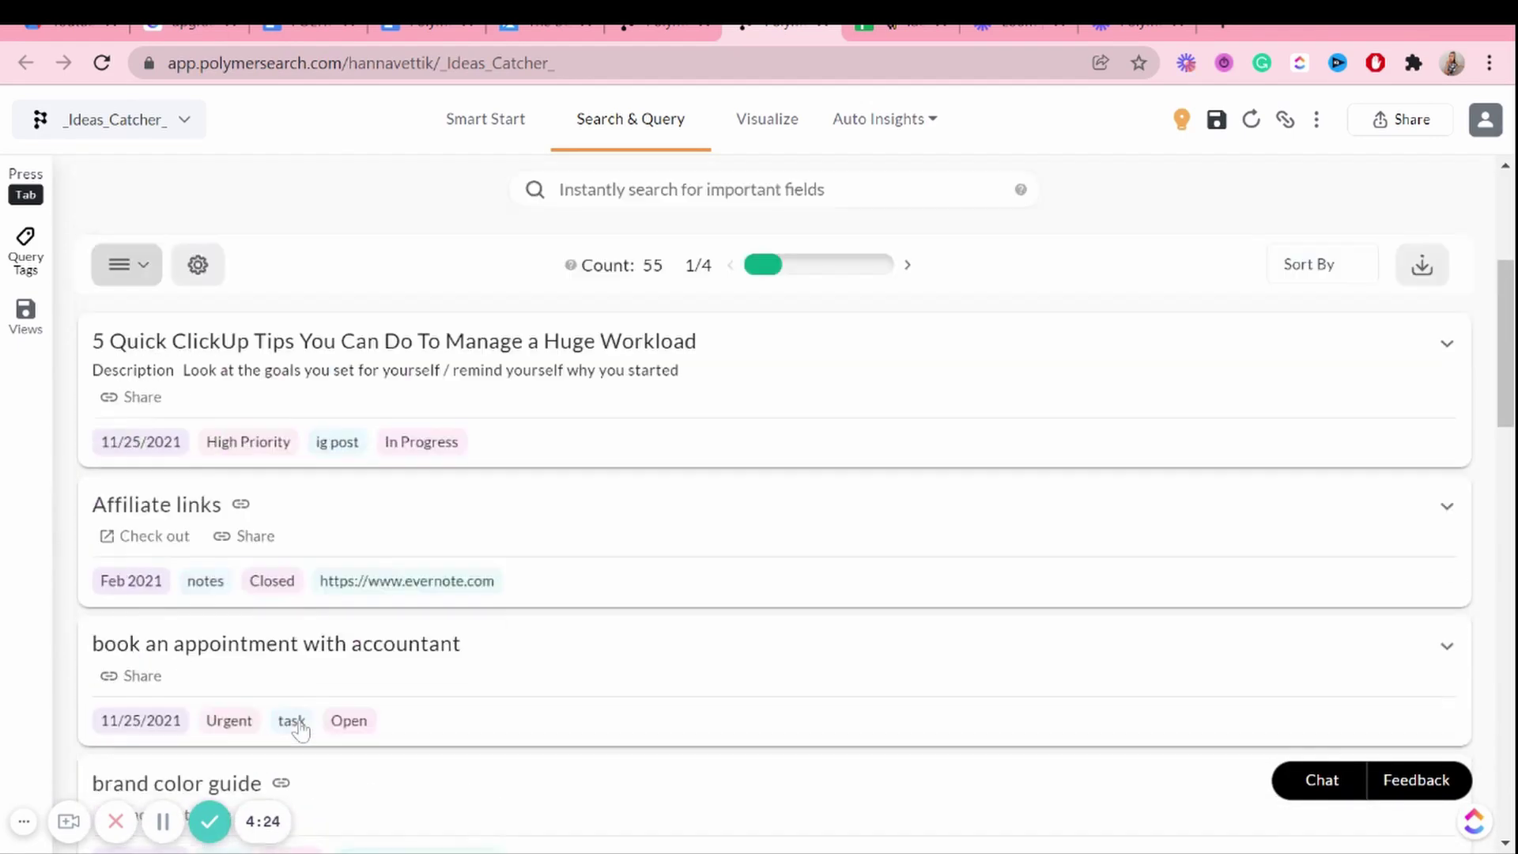
{"action": "scroll", "coordinate": [300, 729], "scroll_direction": "down", "scroll_amount": 10}
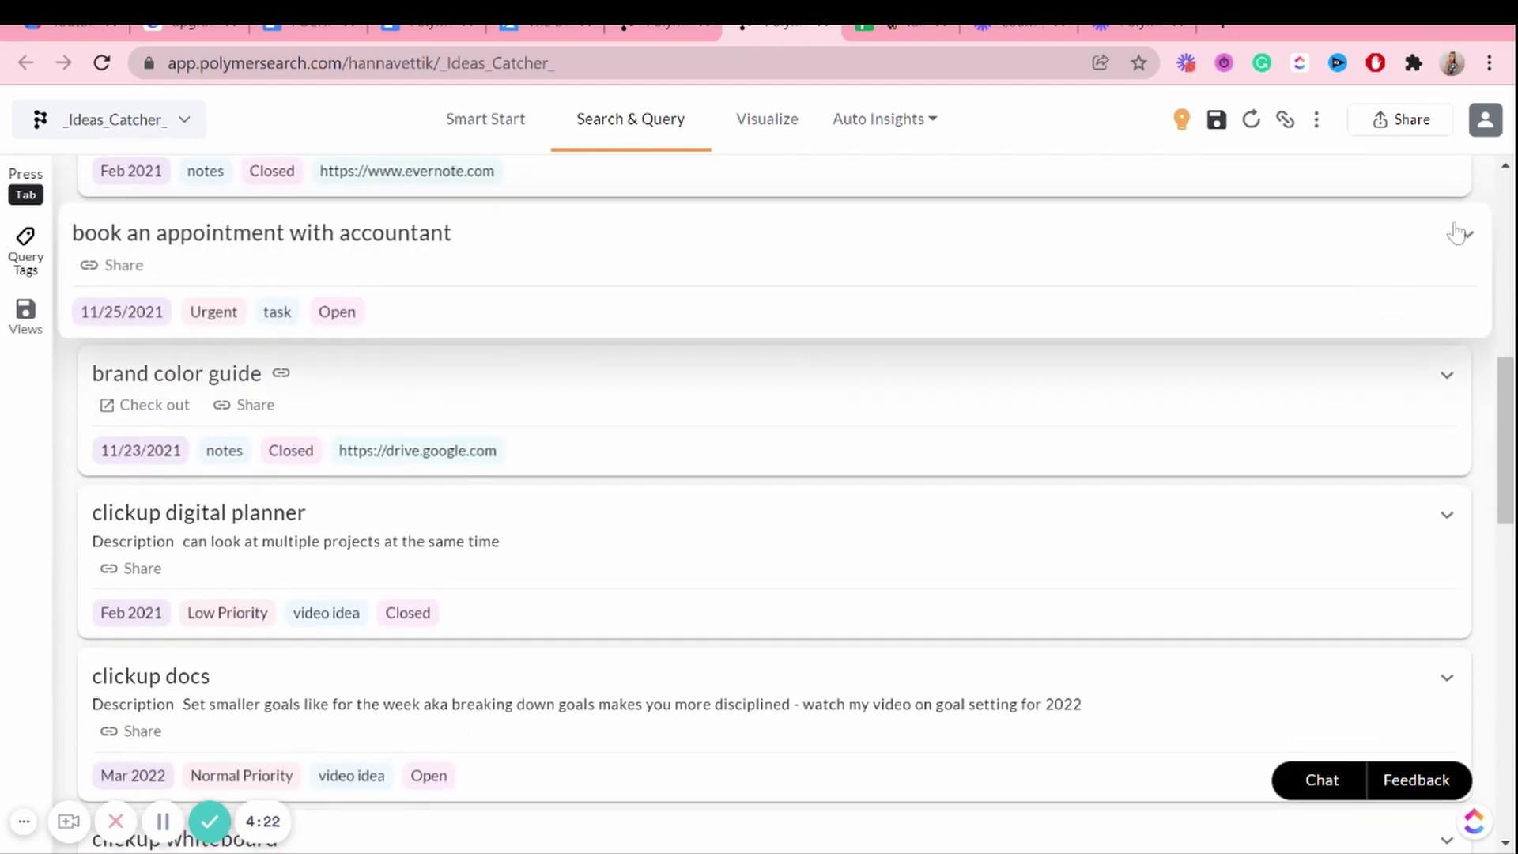
{"action": "left_click", "coordinate": [1469, 235]}
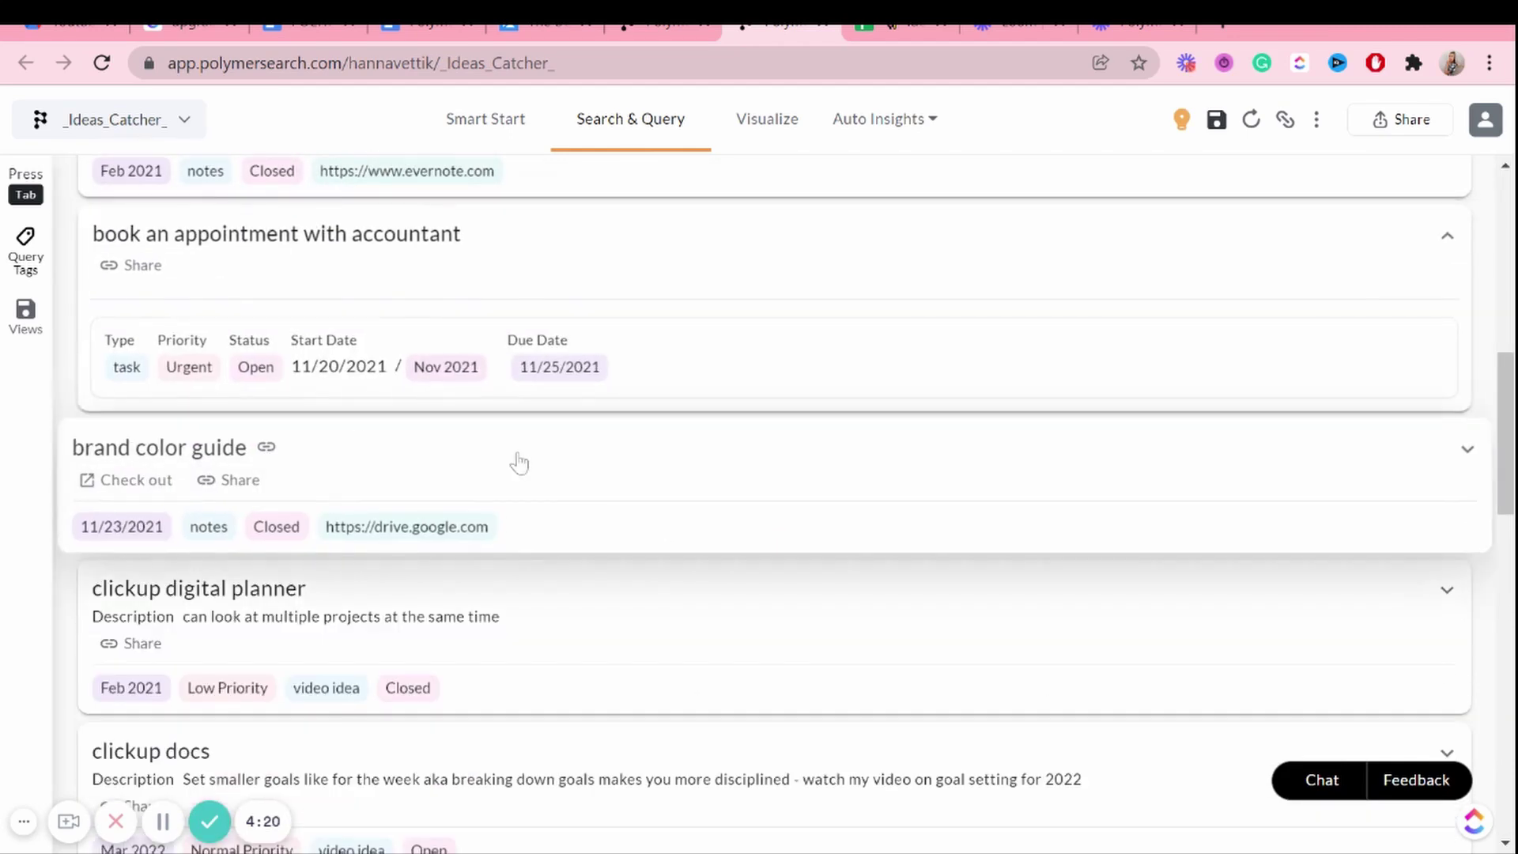
{"action": "scroll", "coordinate": [462, 376], "scroll_direction": "up", "scroll_amount": 10}
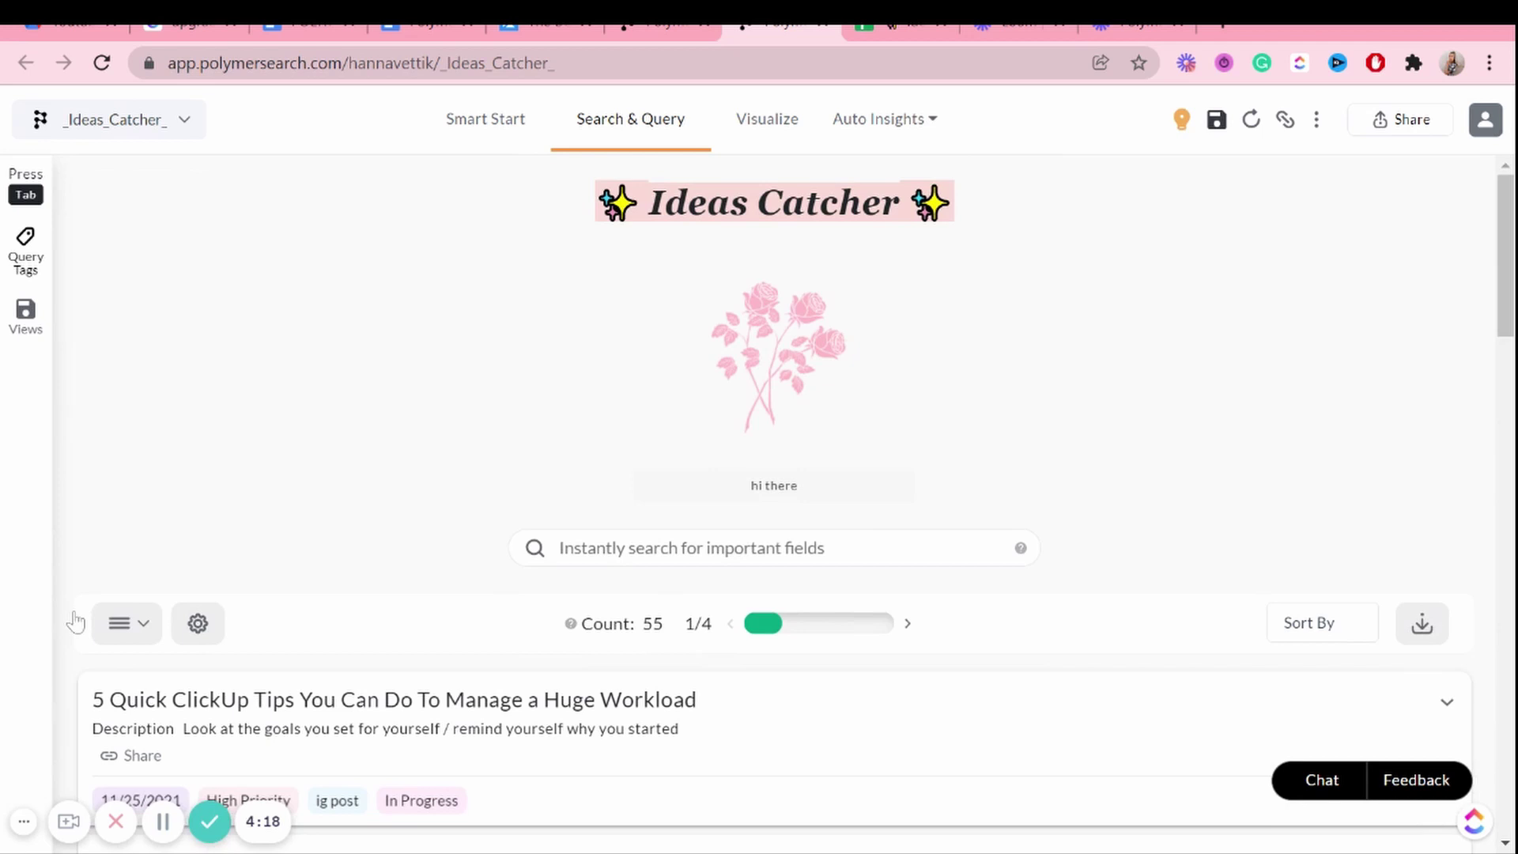
Switch the results layout to Gallery and browse the three-column tiles.
{"action": "left_click", "coordinate": [142, 624]}
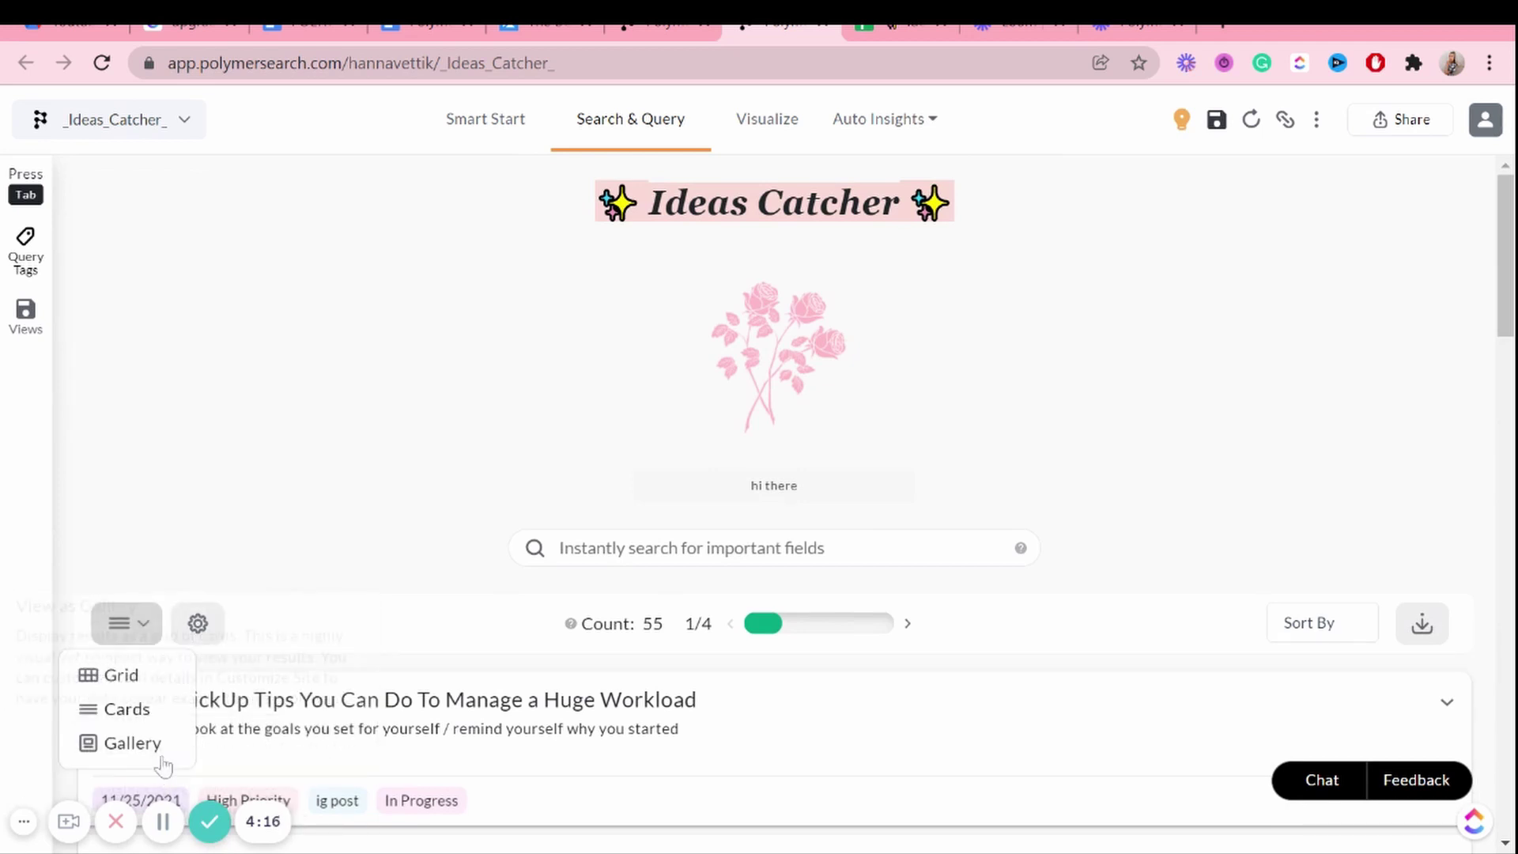
{"action": "left_click", "coordinate": [132, 744]}
{"action": "scroll", "coordinate": [593, 430], "scroll_direction": "down", "scroll_amount": 5}
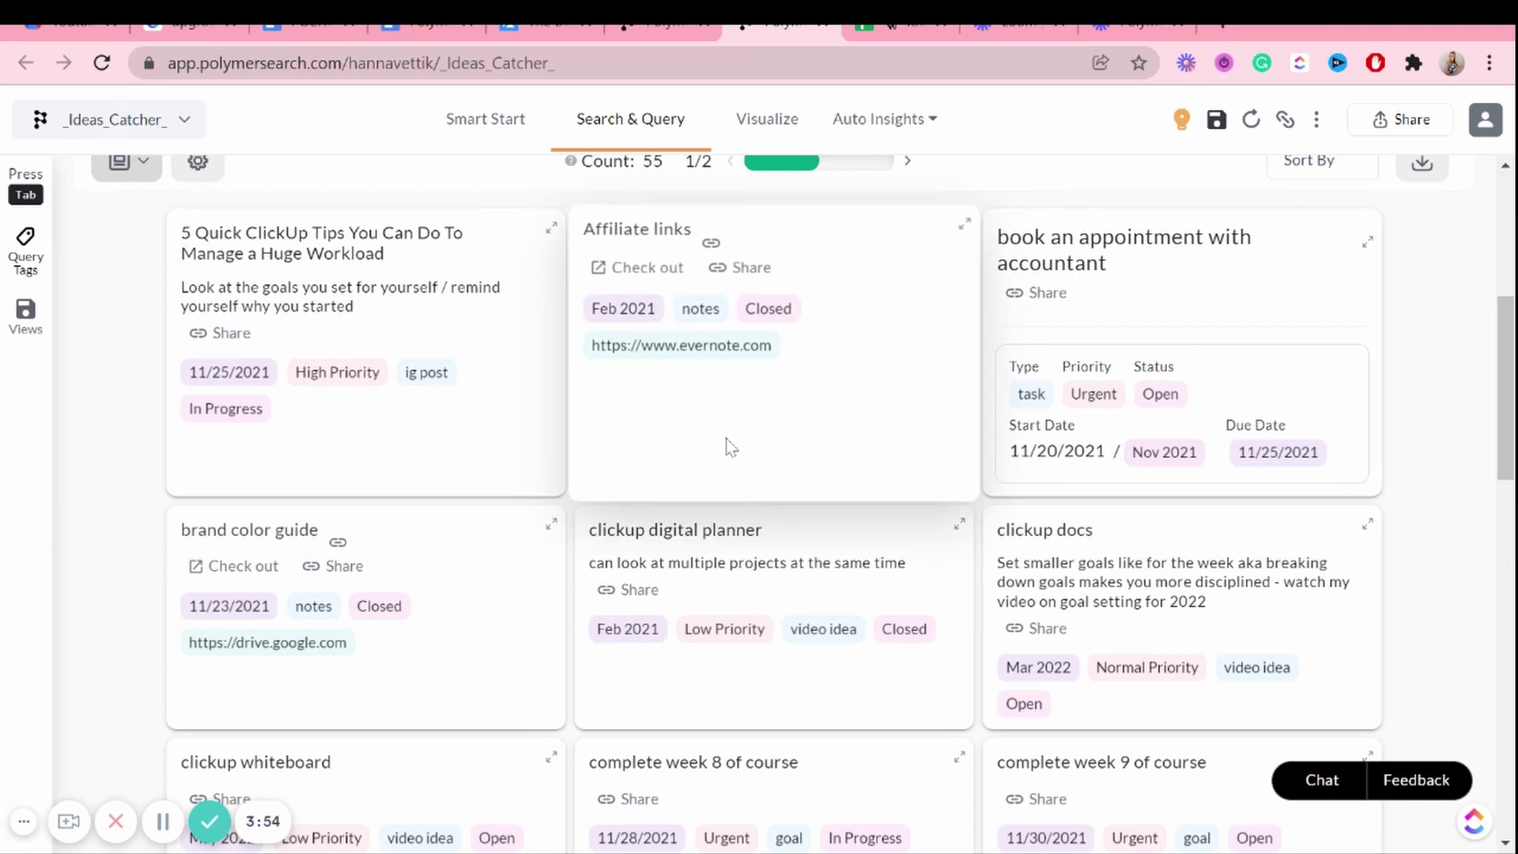
{"action": "scroll", "coordinate": [155, 488], "scroll_direction": "up", "scroll_amount": 4}
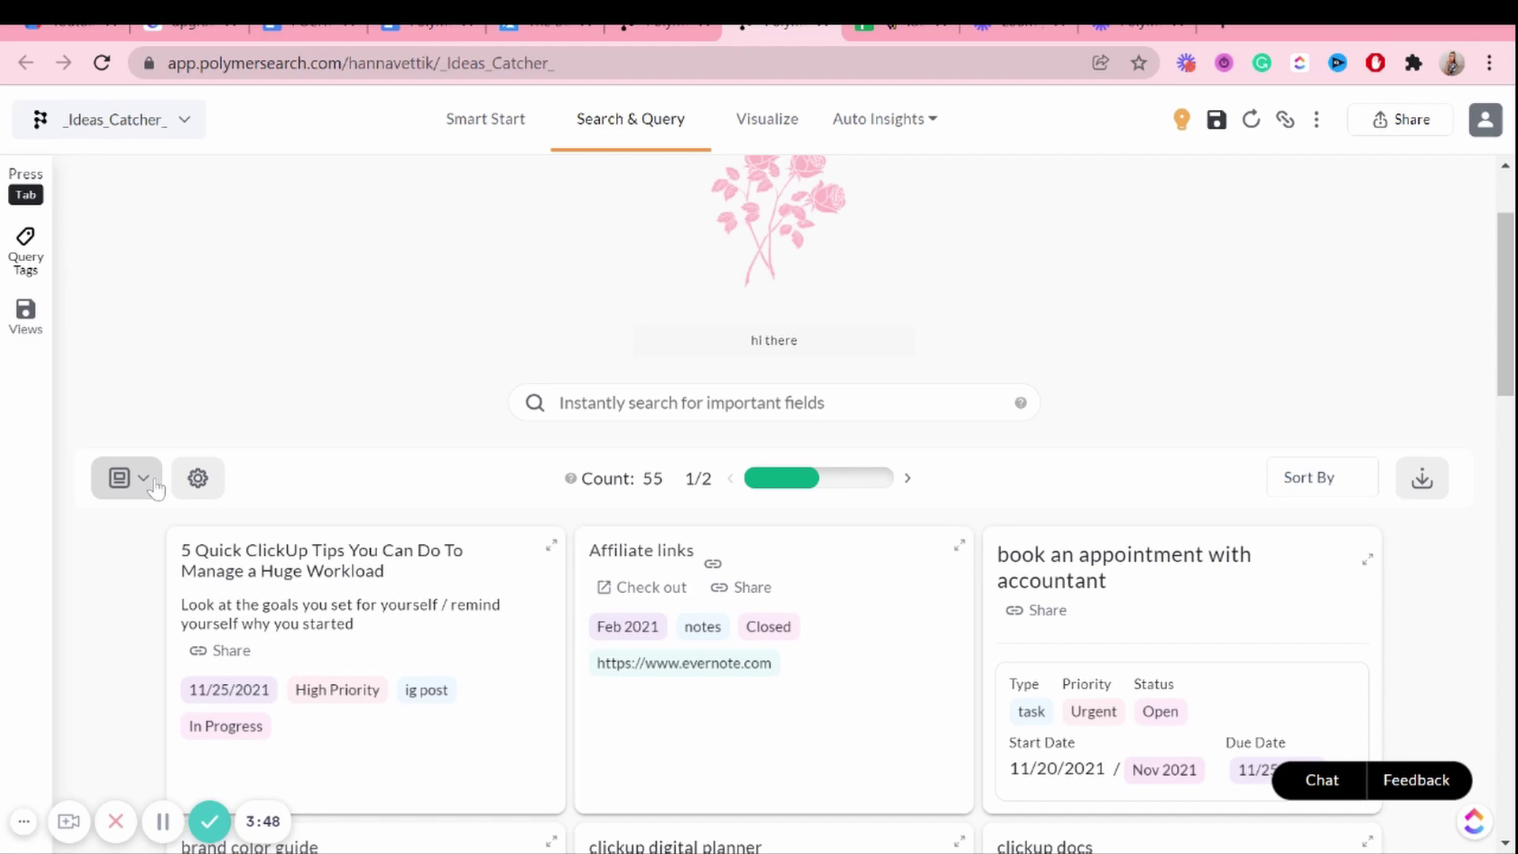
Switch the records back to the Grid layout and return to the header.
{"action": "left_click", "coordinate": [156, 488]}
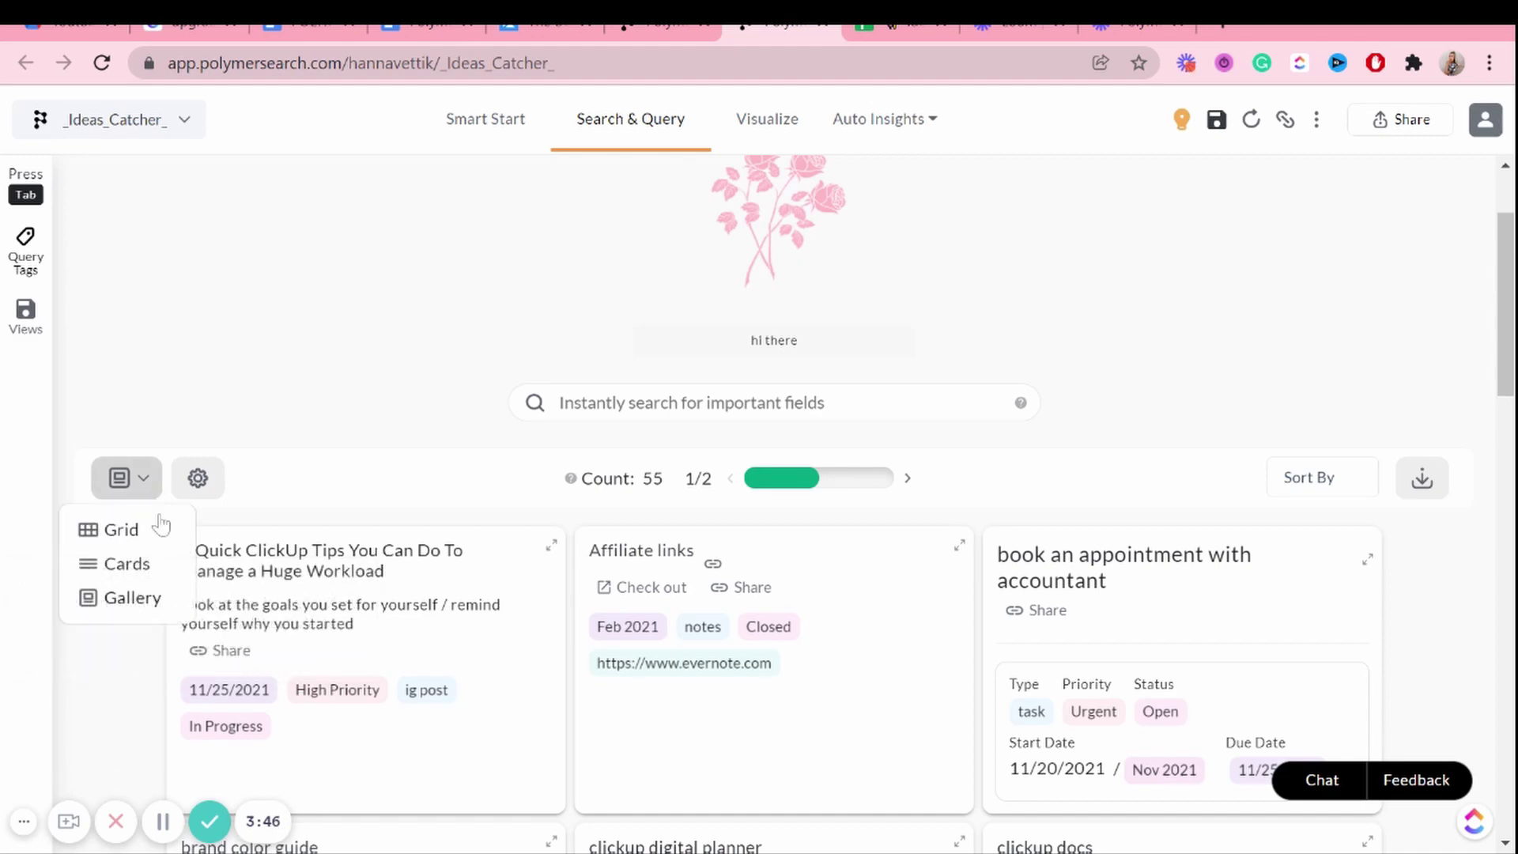
{"action": "left_click", "coordinate": [158, 527]}
{"action": "scroll", "coordinate": [451, 382], "scroll_direction": "down", "scroll_amount": 7}
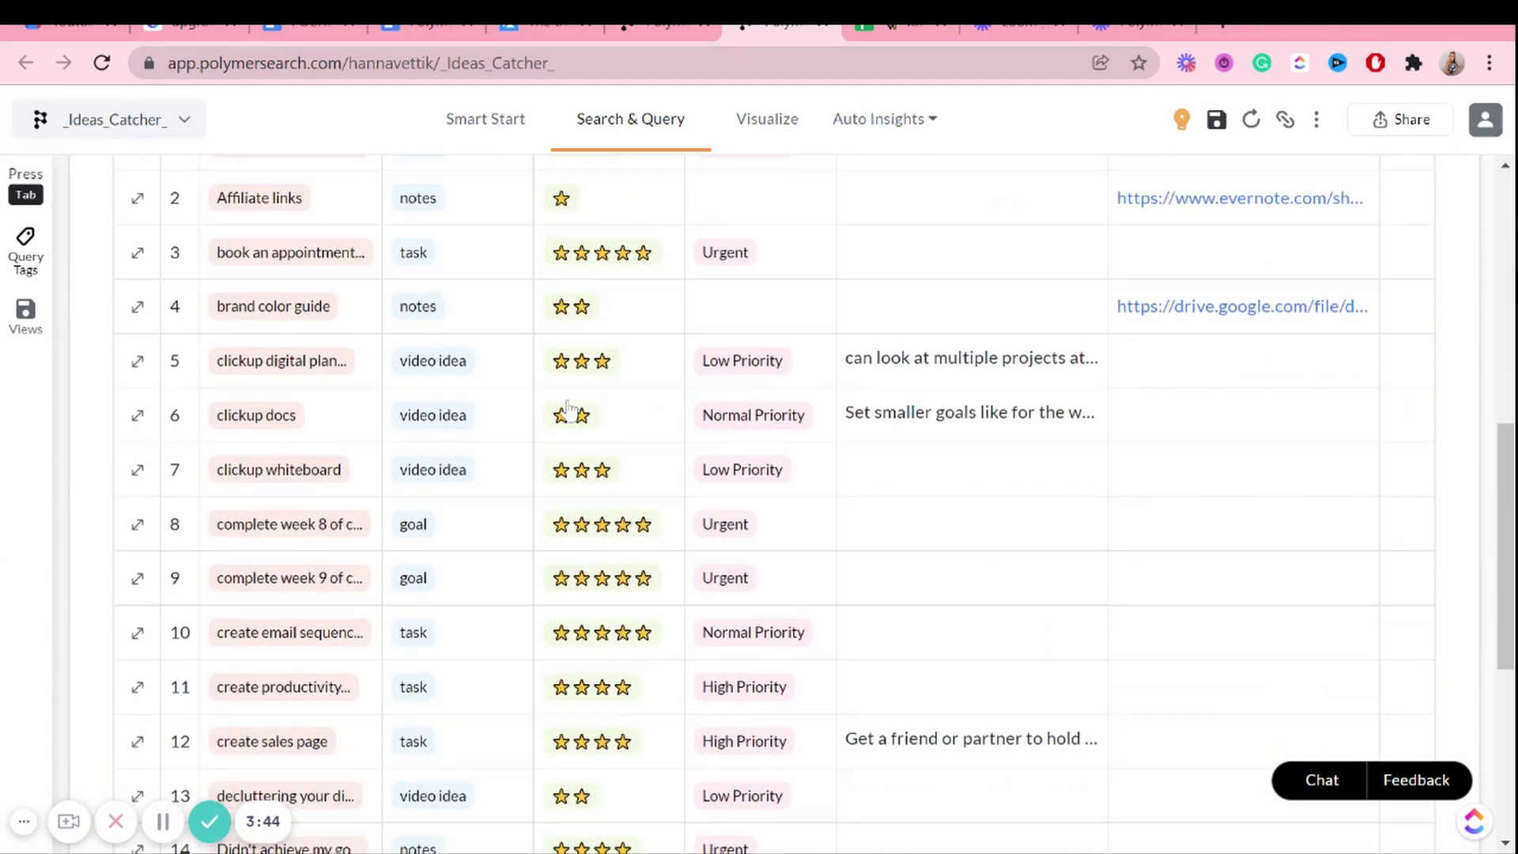
{"action": "scroll", "coordinate": [447, 442], "scroll_direction": "up", "scroll_amount": 4}
{"action": "scroll", "coordinate": [448, 443], "scroll_direction": "up", "scroll_amount": 5}
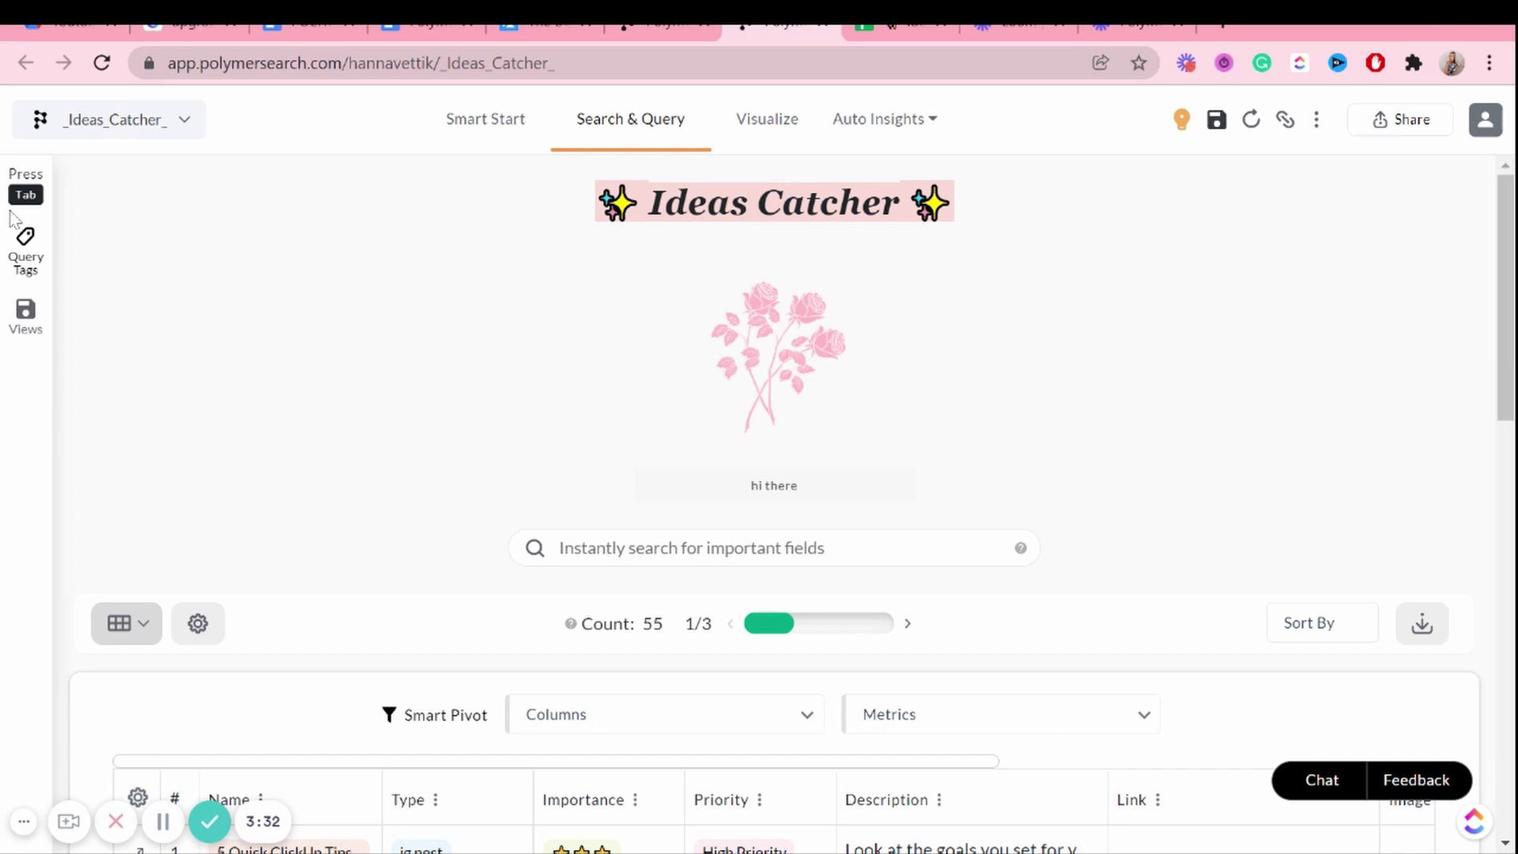
Open Edit Header and browse heading and bullet list styles, keeping Heading 1.
{"action": "mouse_move", "coordinate": [146, 152]}
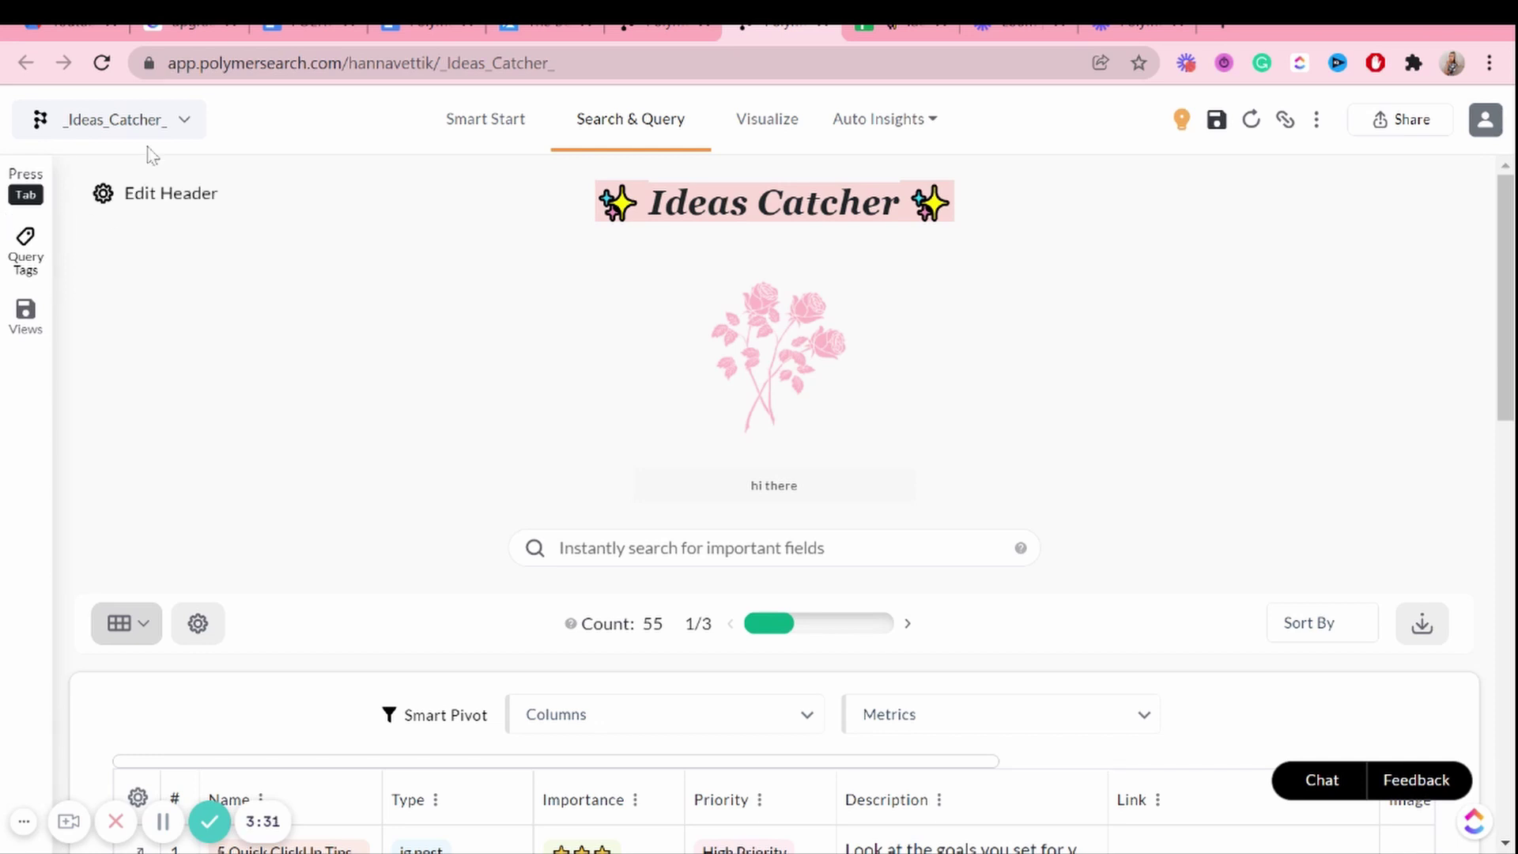
{"action": "left_click", "coordinate": [171, 194]}
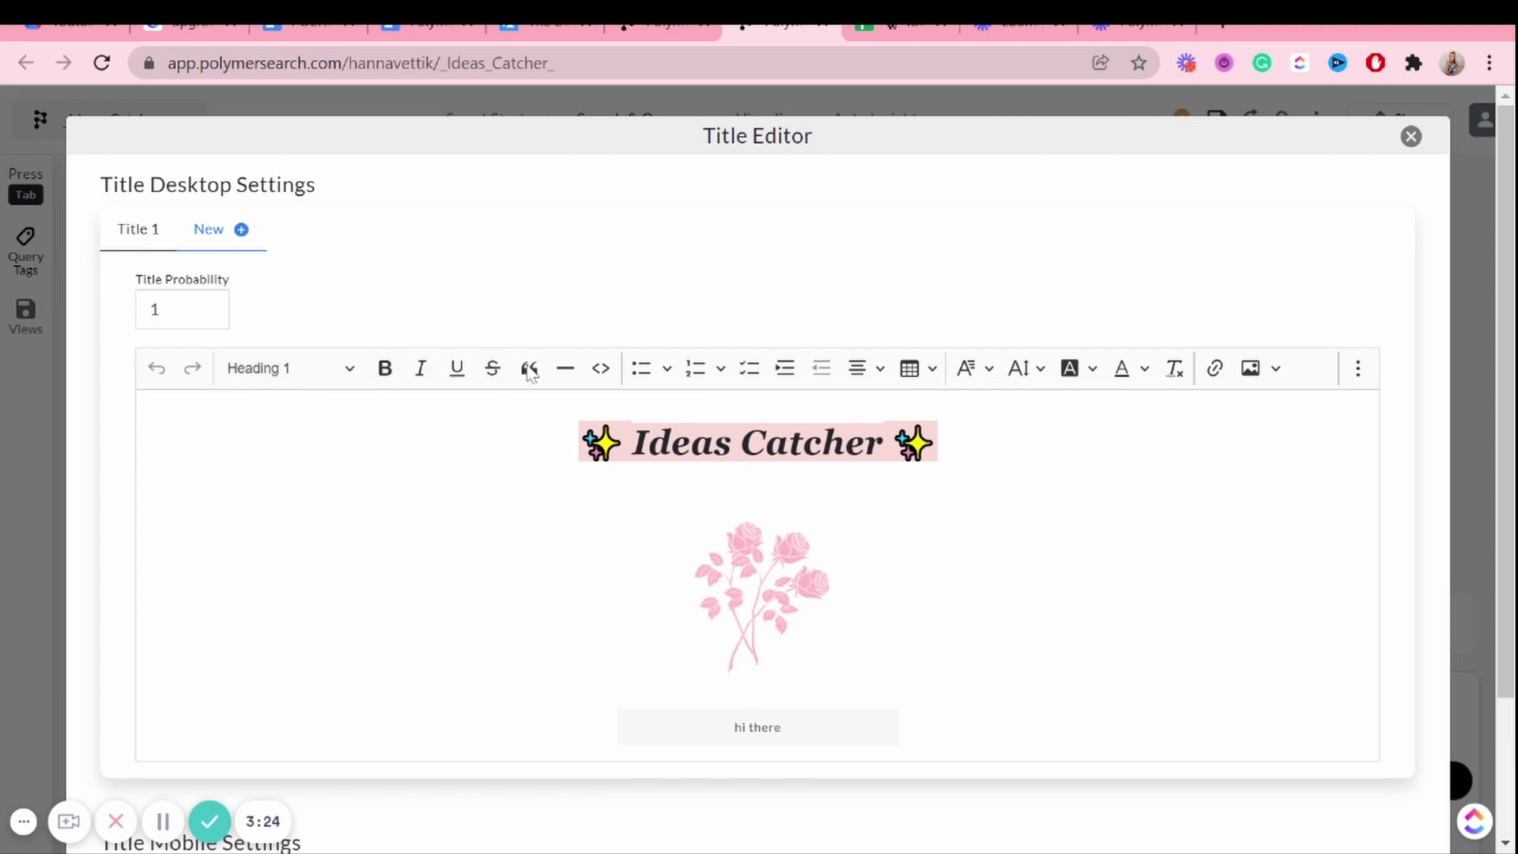
{"action": "left_click", "coordinate": [348, 368]}
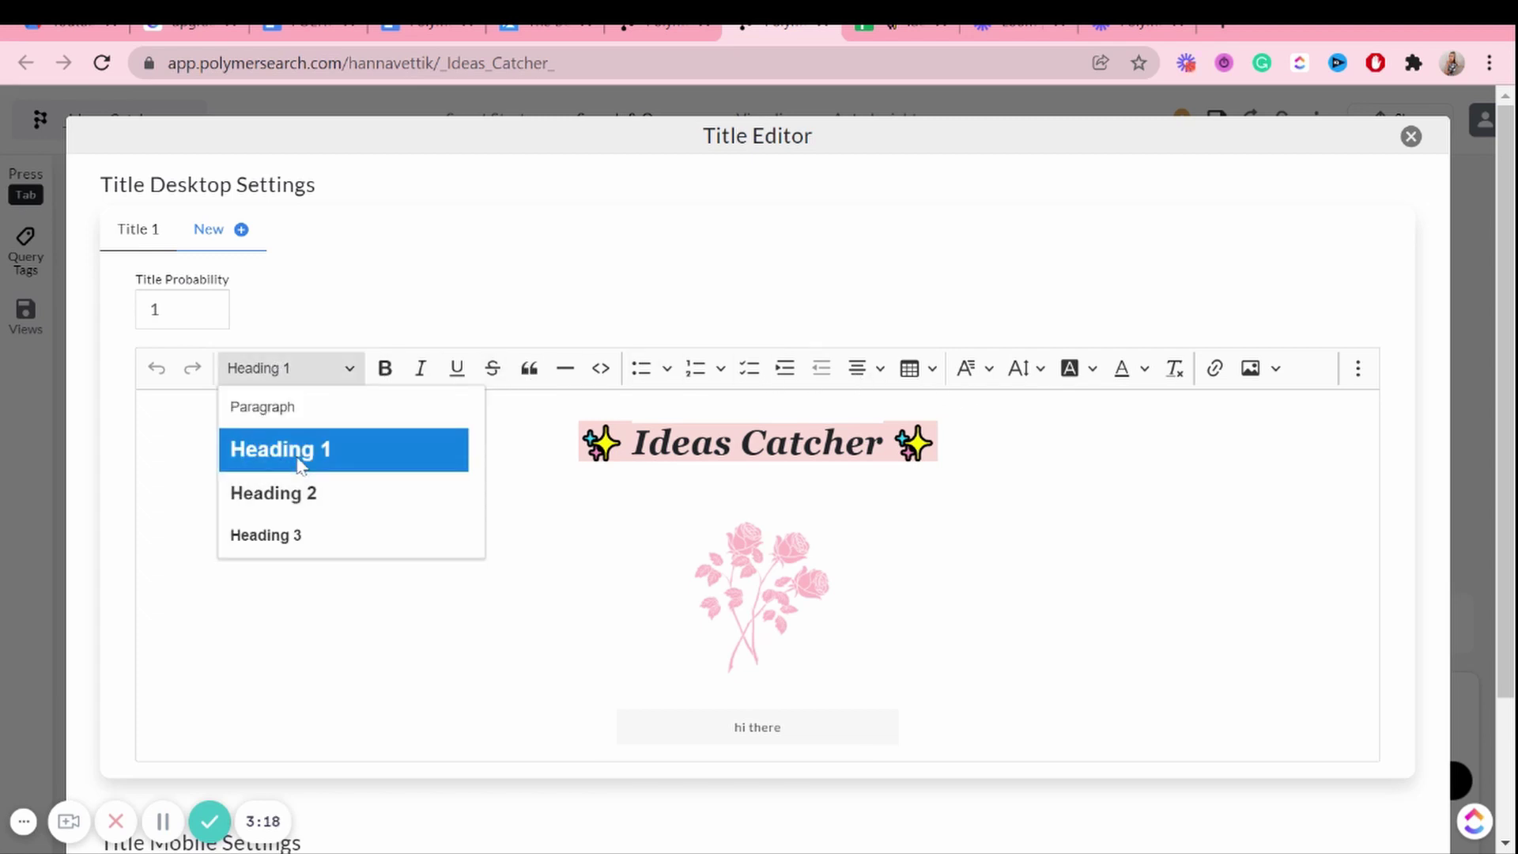
{"action": "left_click", "coordinate": [387, 364]}
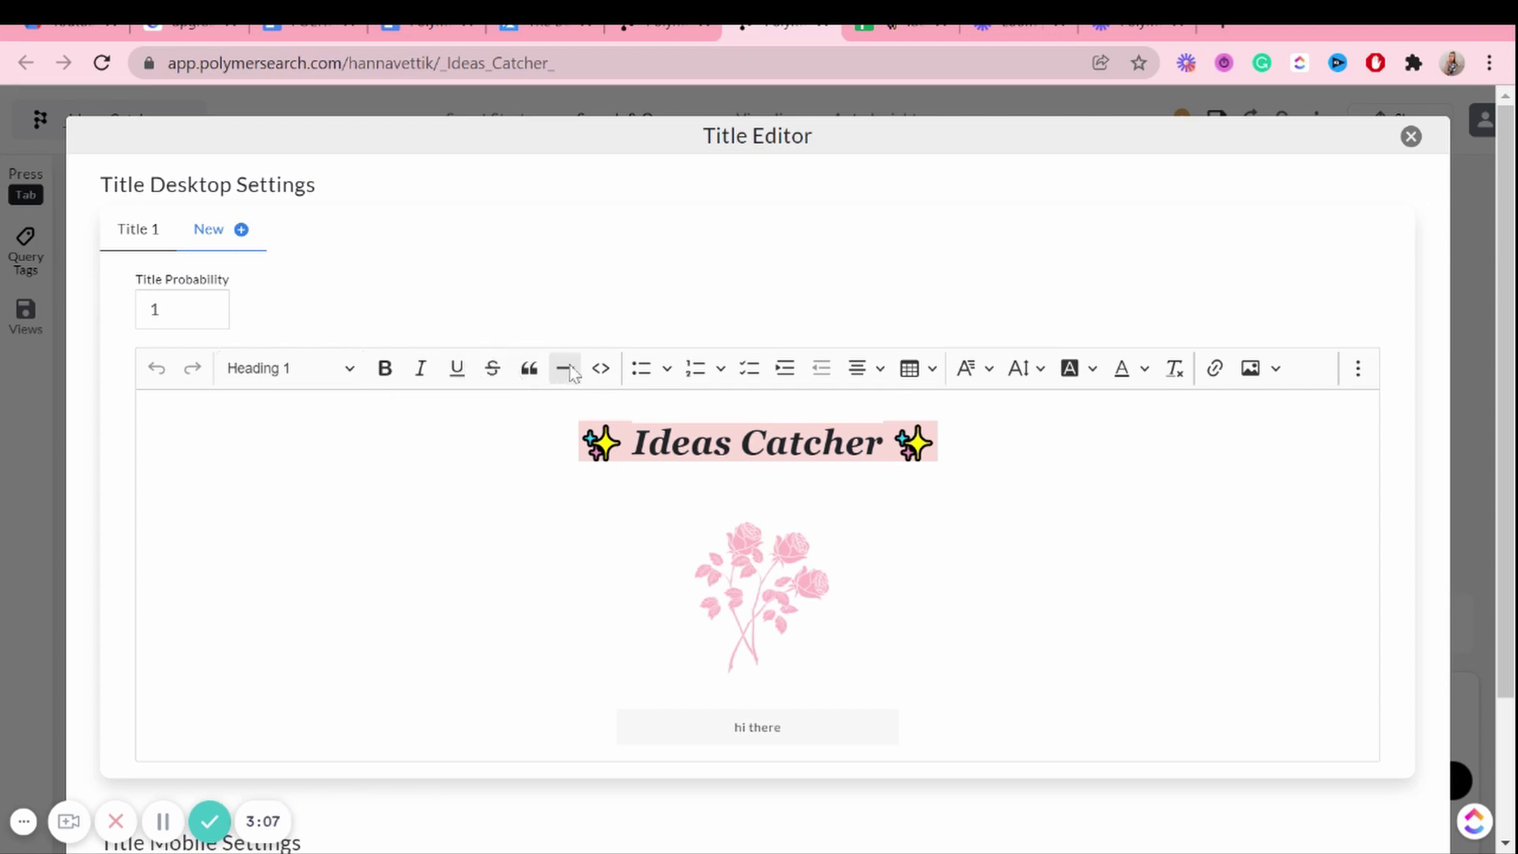
{"action": "left_click", "coordinate": [668, 371]}
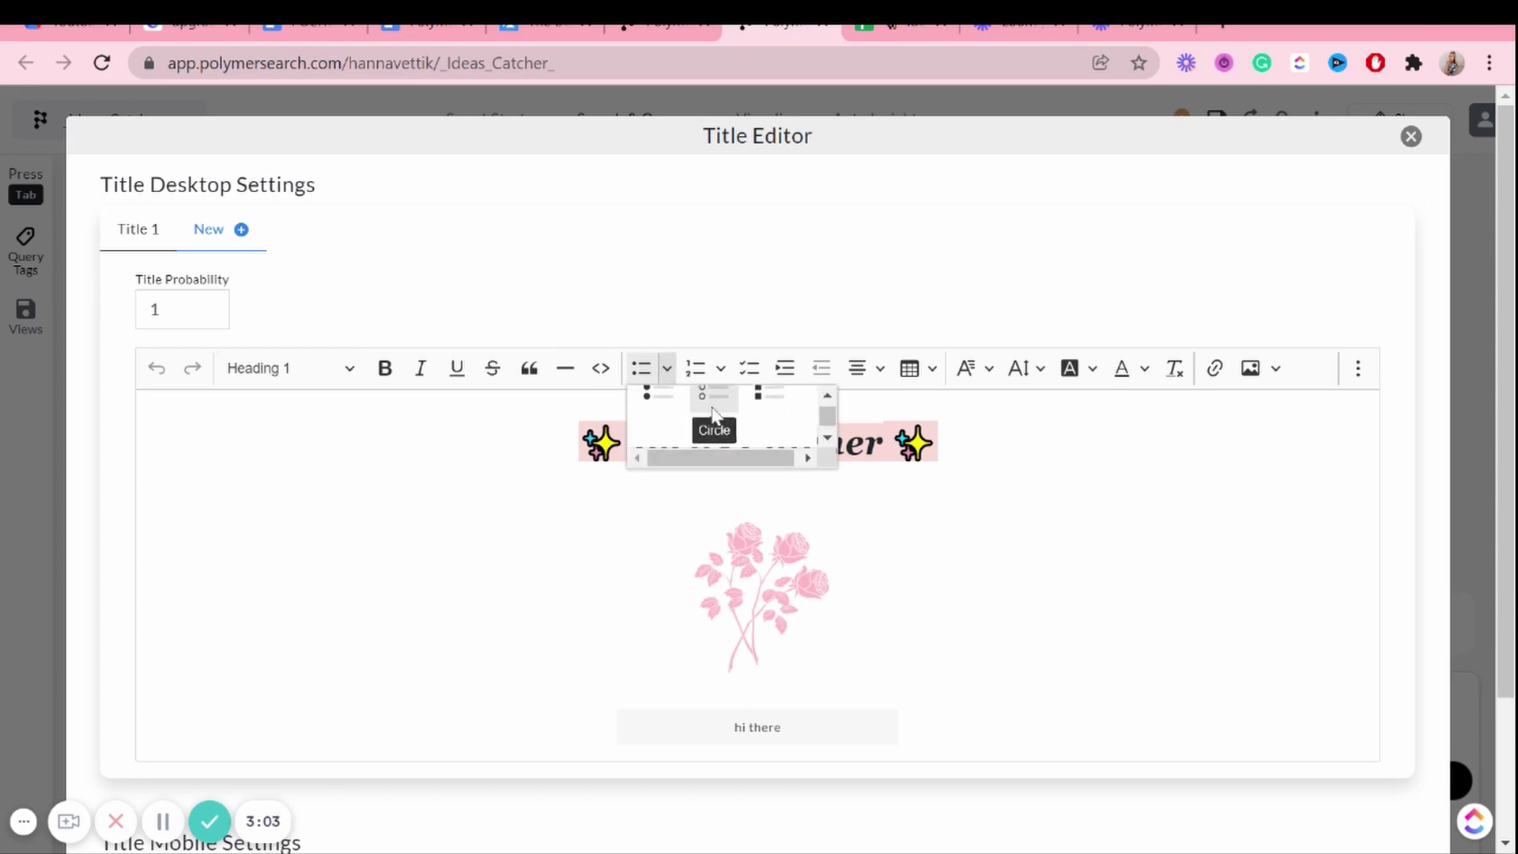
{"action": "left_click", "coordinate": [643, 286]}
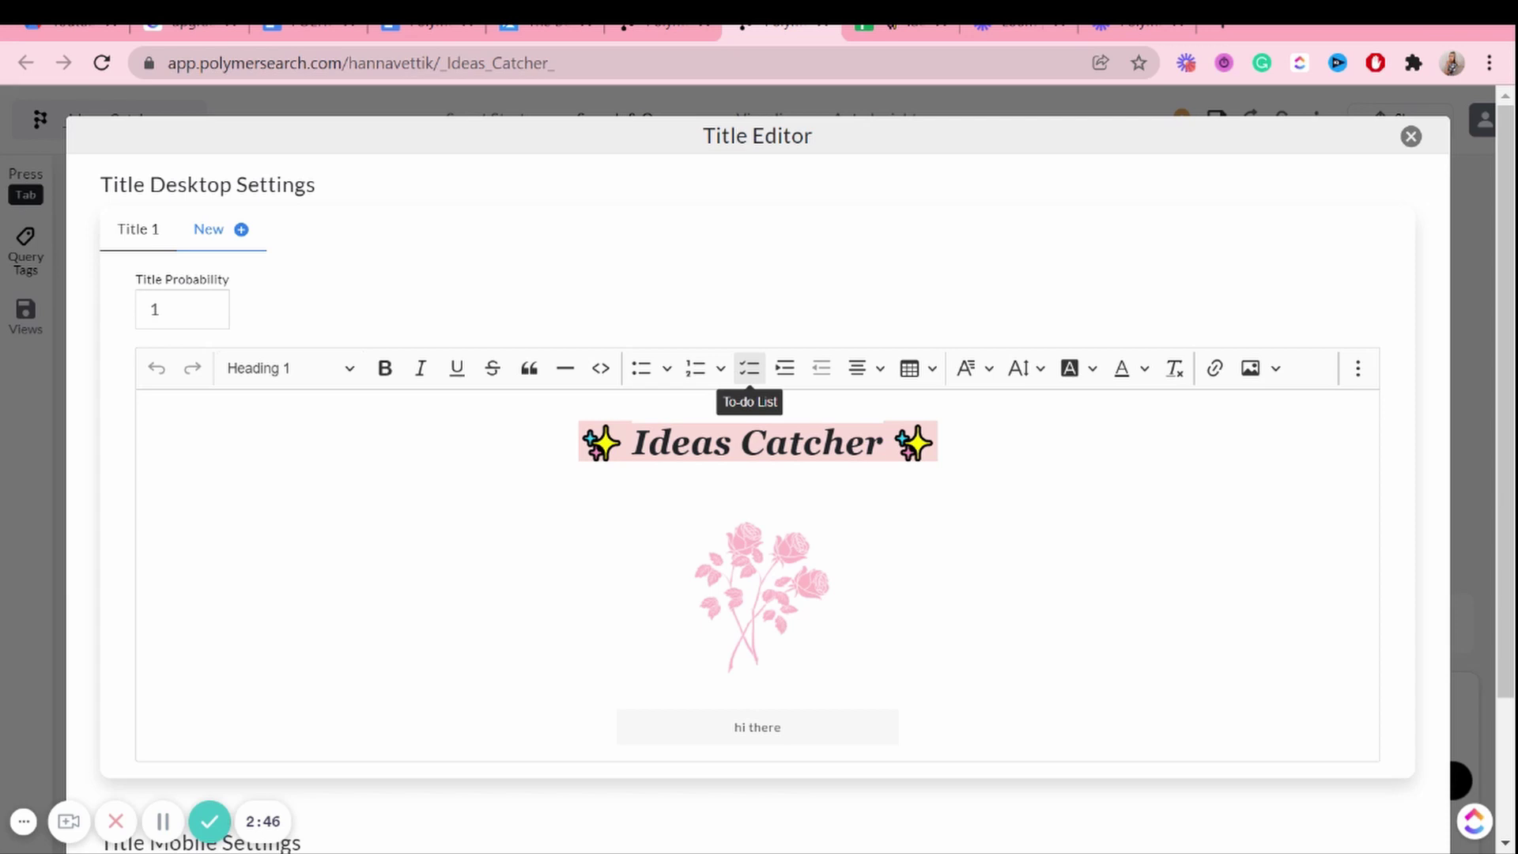
Browse the Title Editor's table size, font family and highlight colour options without changing anything.
{"action": "left_click", "coordinate": [934, 370]}
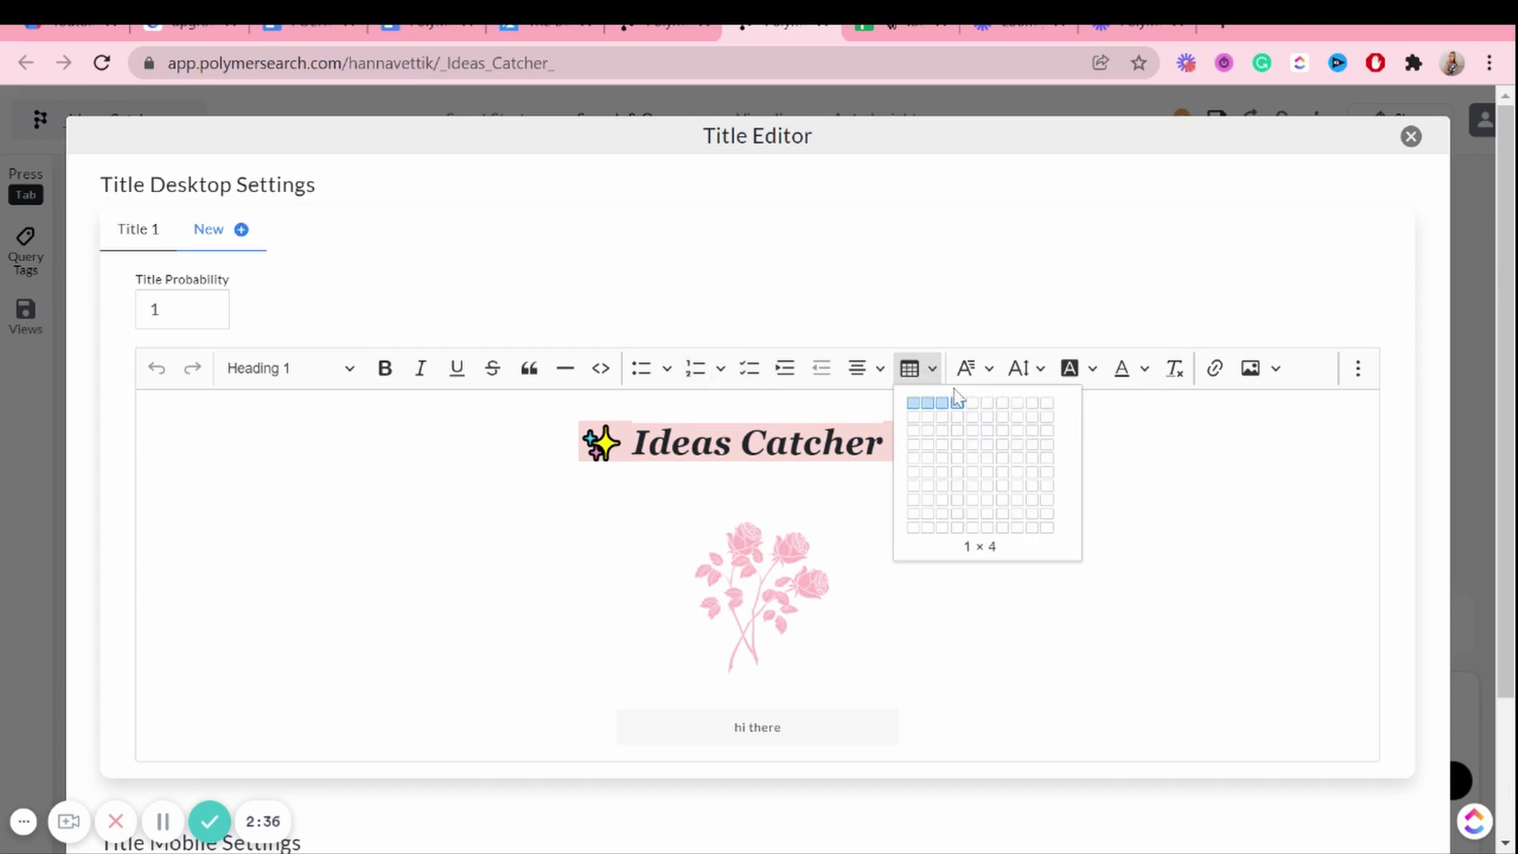
{"action": "left_click", "coordinate": [954, 260]}
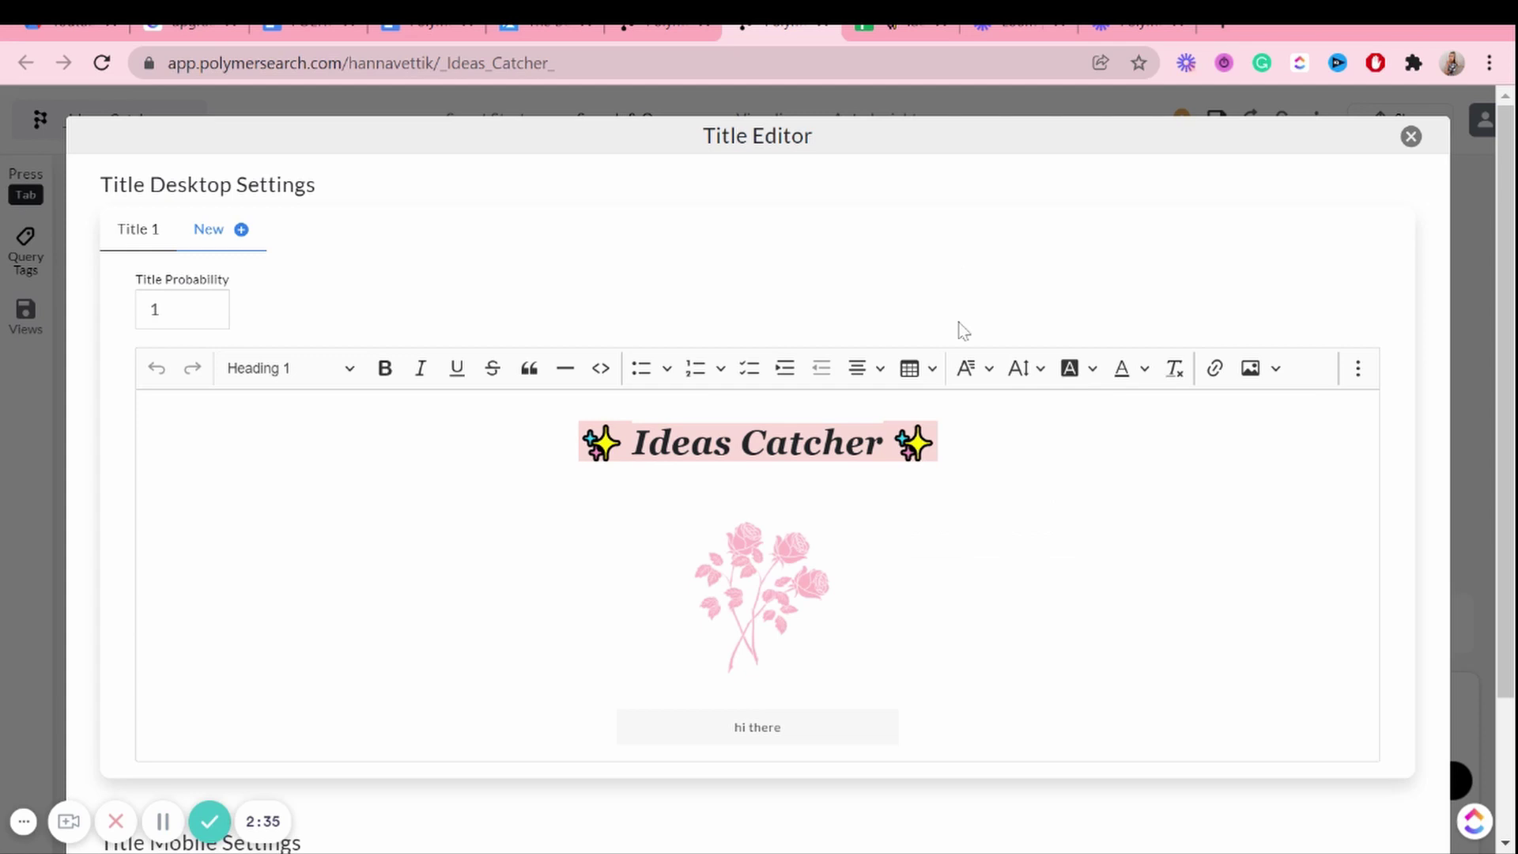
{"action": "left_click", "coordinate": [998, 378]}
{"action": "left_click", "coordinate": [996, 376]}
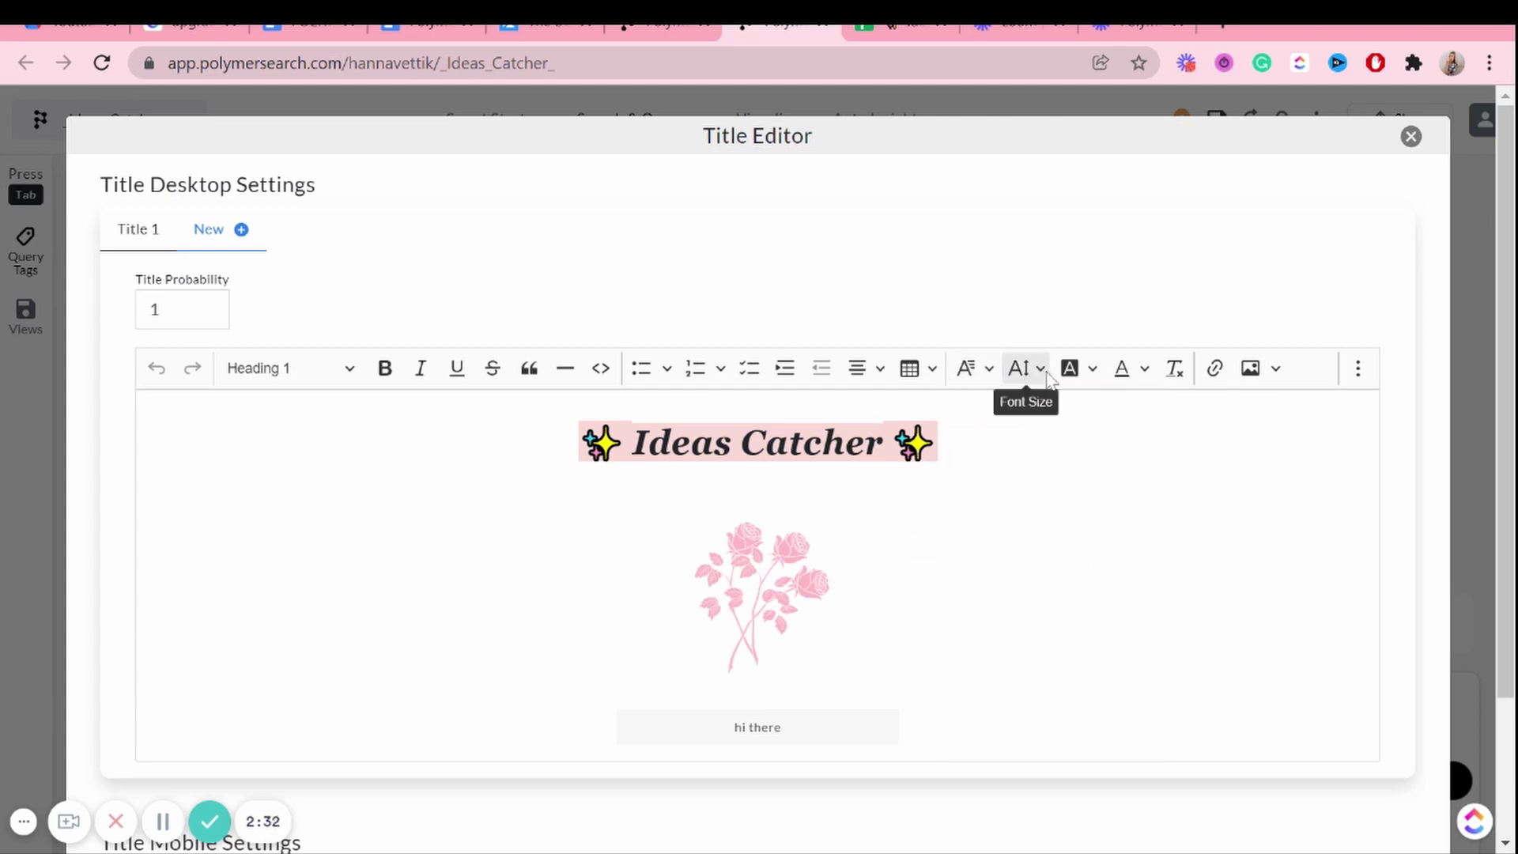
{"action": "left_click", "coordinate": [1094, 381]}
{"action": "scroll", "coordinate": [1261, 583], "scroll_direction": "down", "scroll_amount": 3}
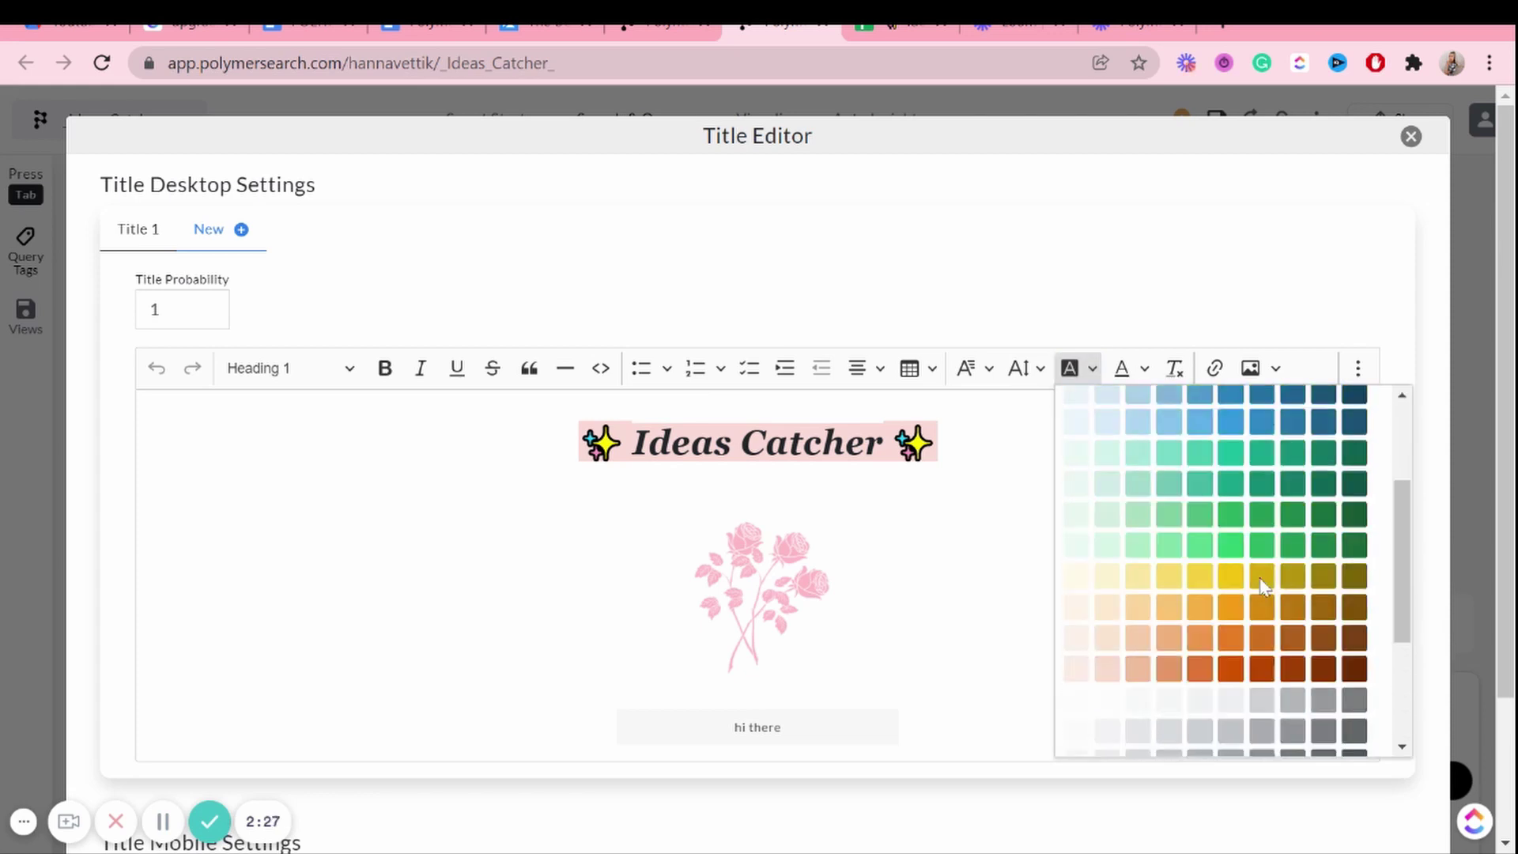
{"action": "left_click", "coordinate": [1124, 312]}
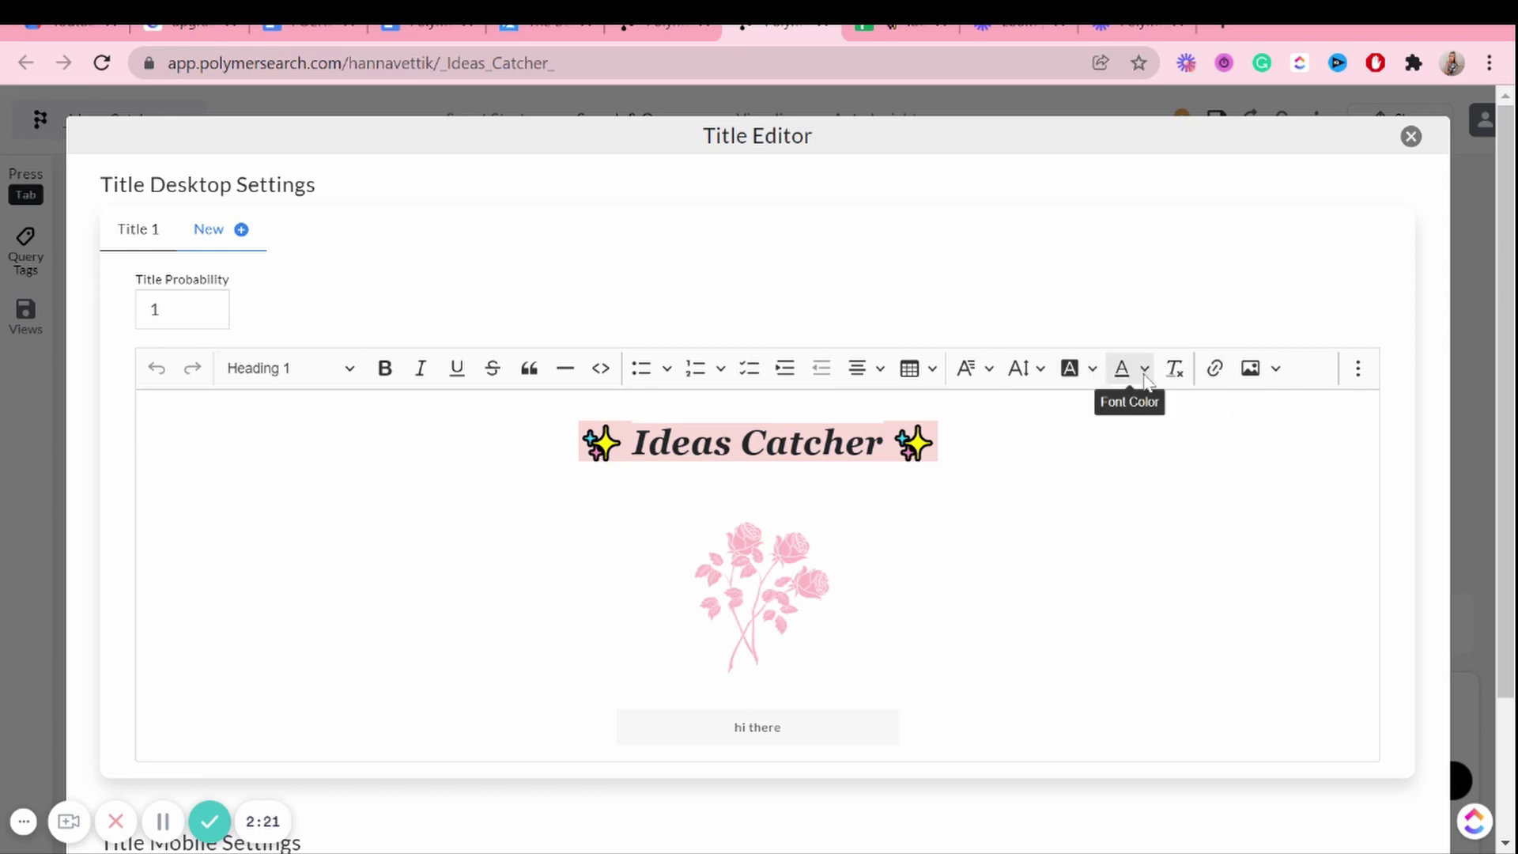
{"action": "scroll", "coordinate": [87, 435], "scroll_direction": "down", "scroll_amount": 2}
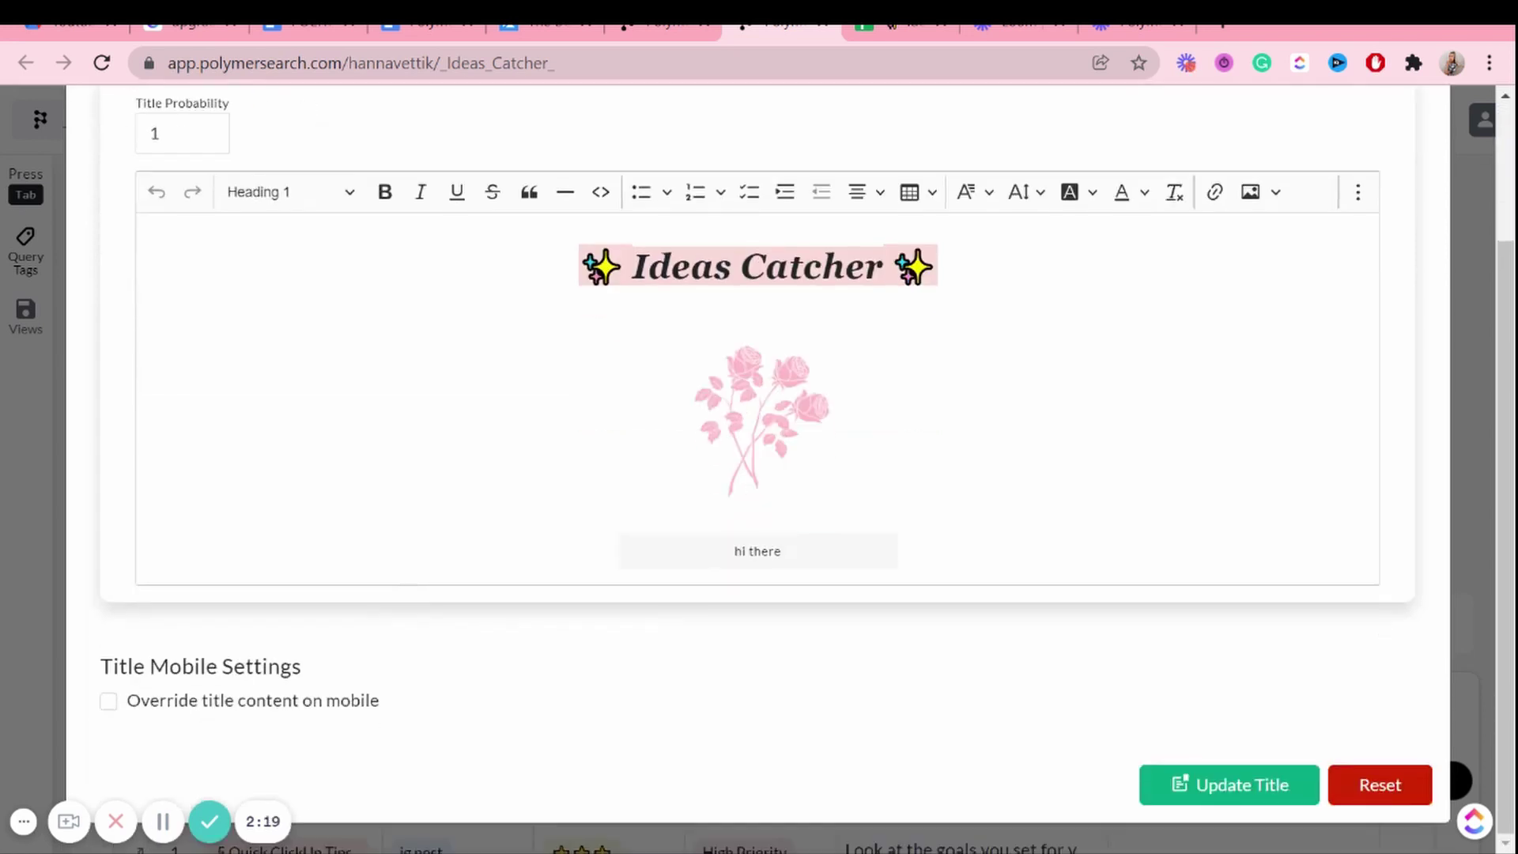
{"action": "scroll", "coordinate": [87, 435], "scroll_direction": "up", "scroll_amount": 2}
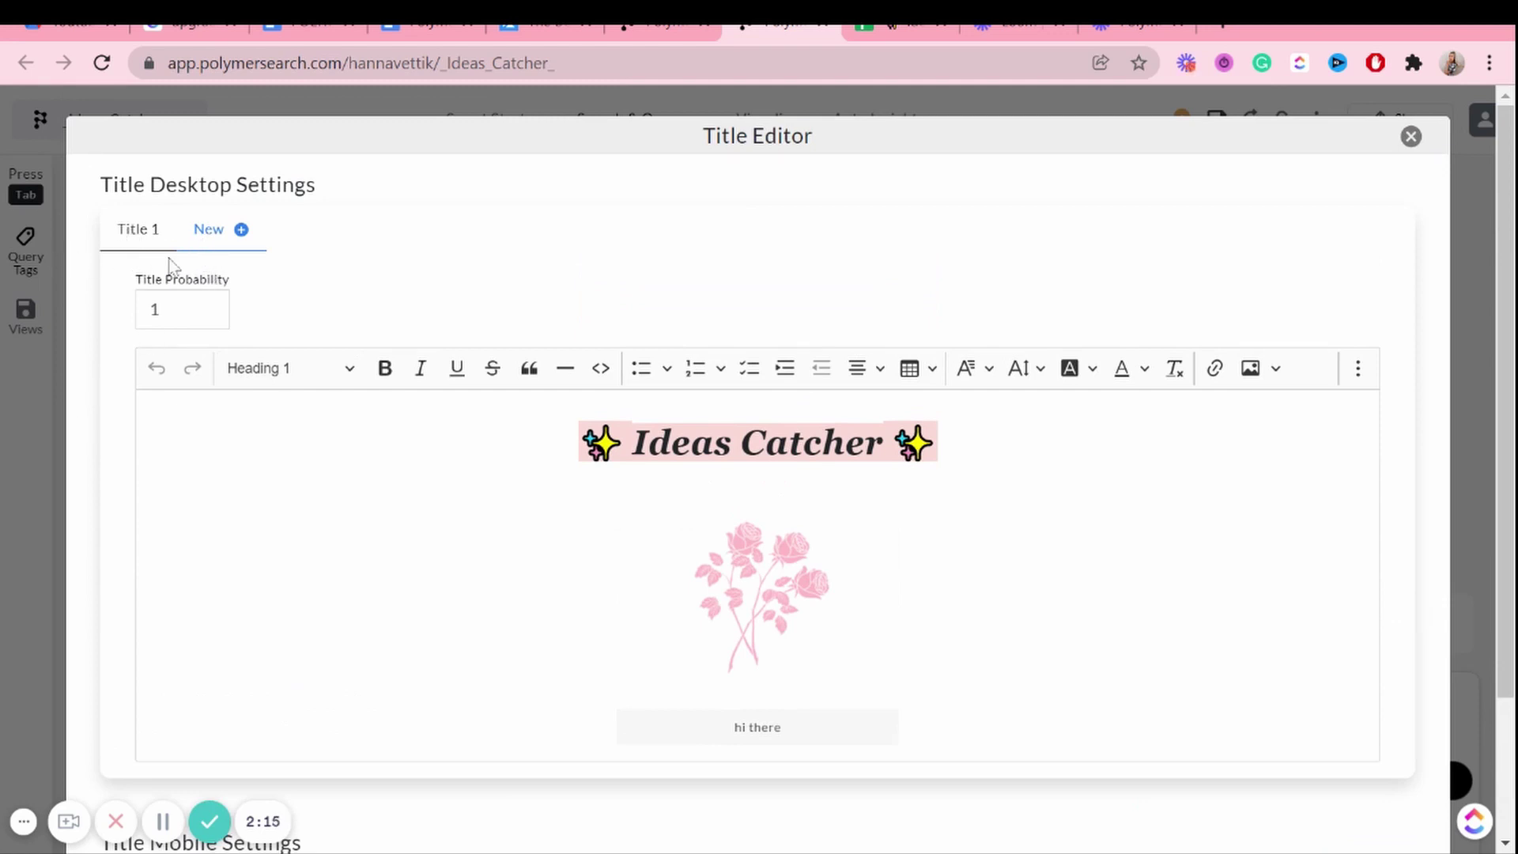
Add and then delete a Title 2 variant, then save with Update Title.
{"action": "left_click", "coordinate": [229, 232]}
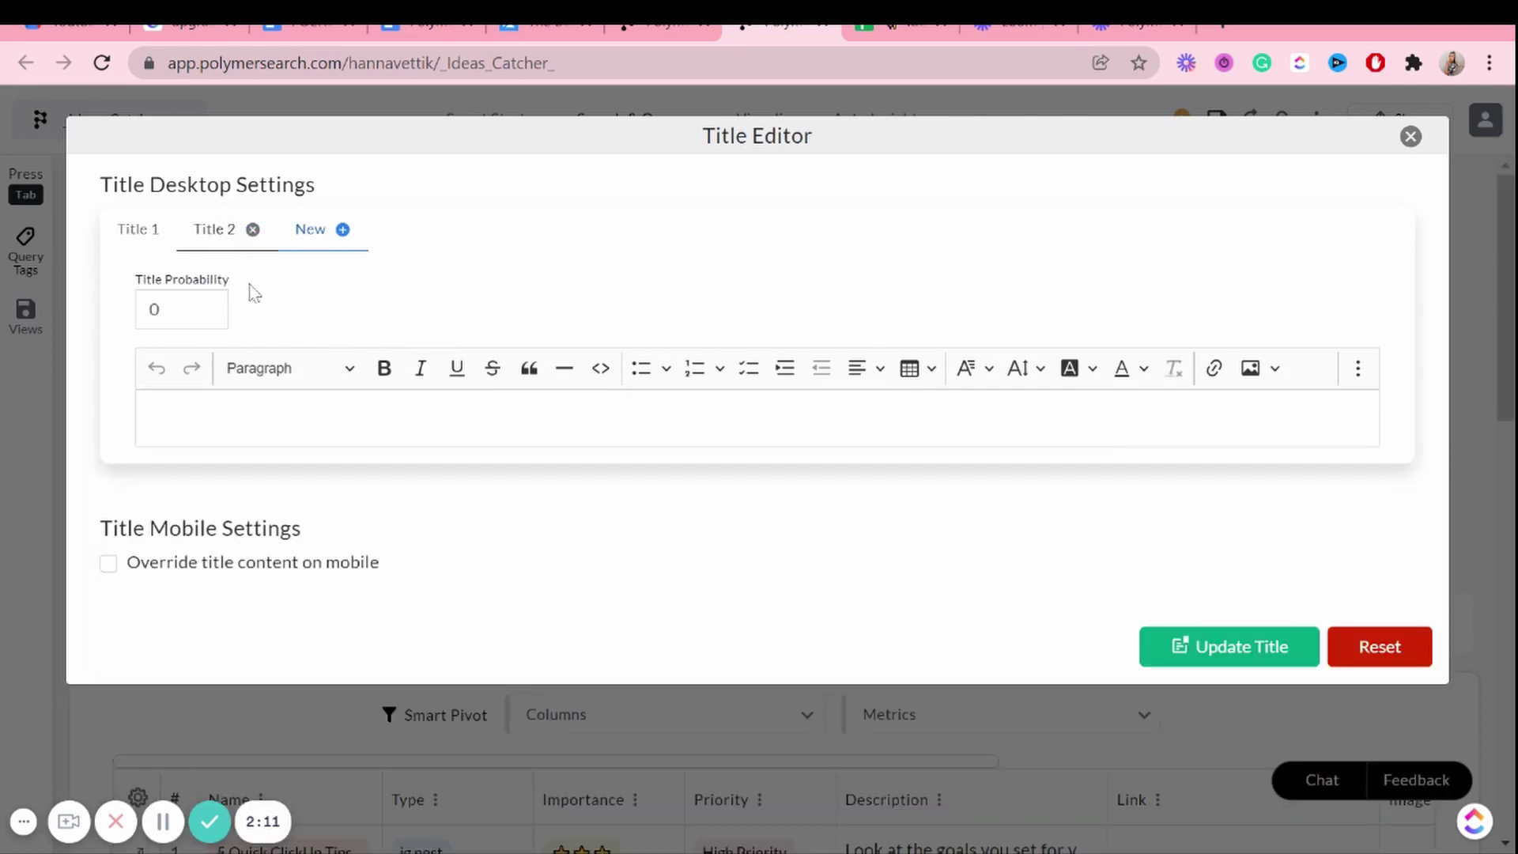
{"action": "left_click", "coordinate": [253, 230]}
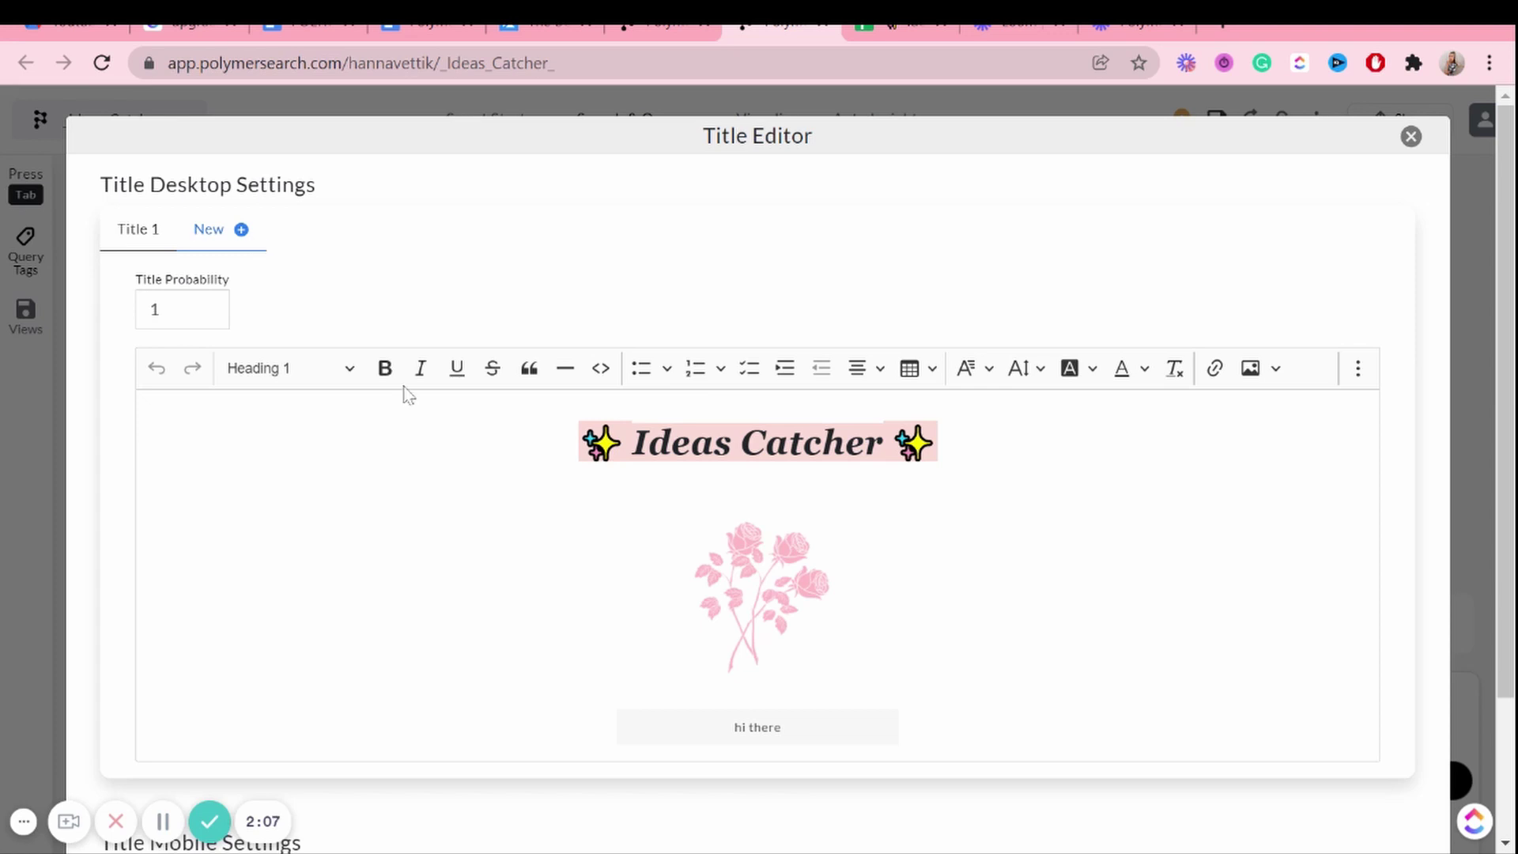
{"action": "scroll", "coordinate": [815, 553], "scroll_direction": "down", "scroll_amount": 2}
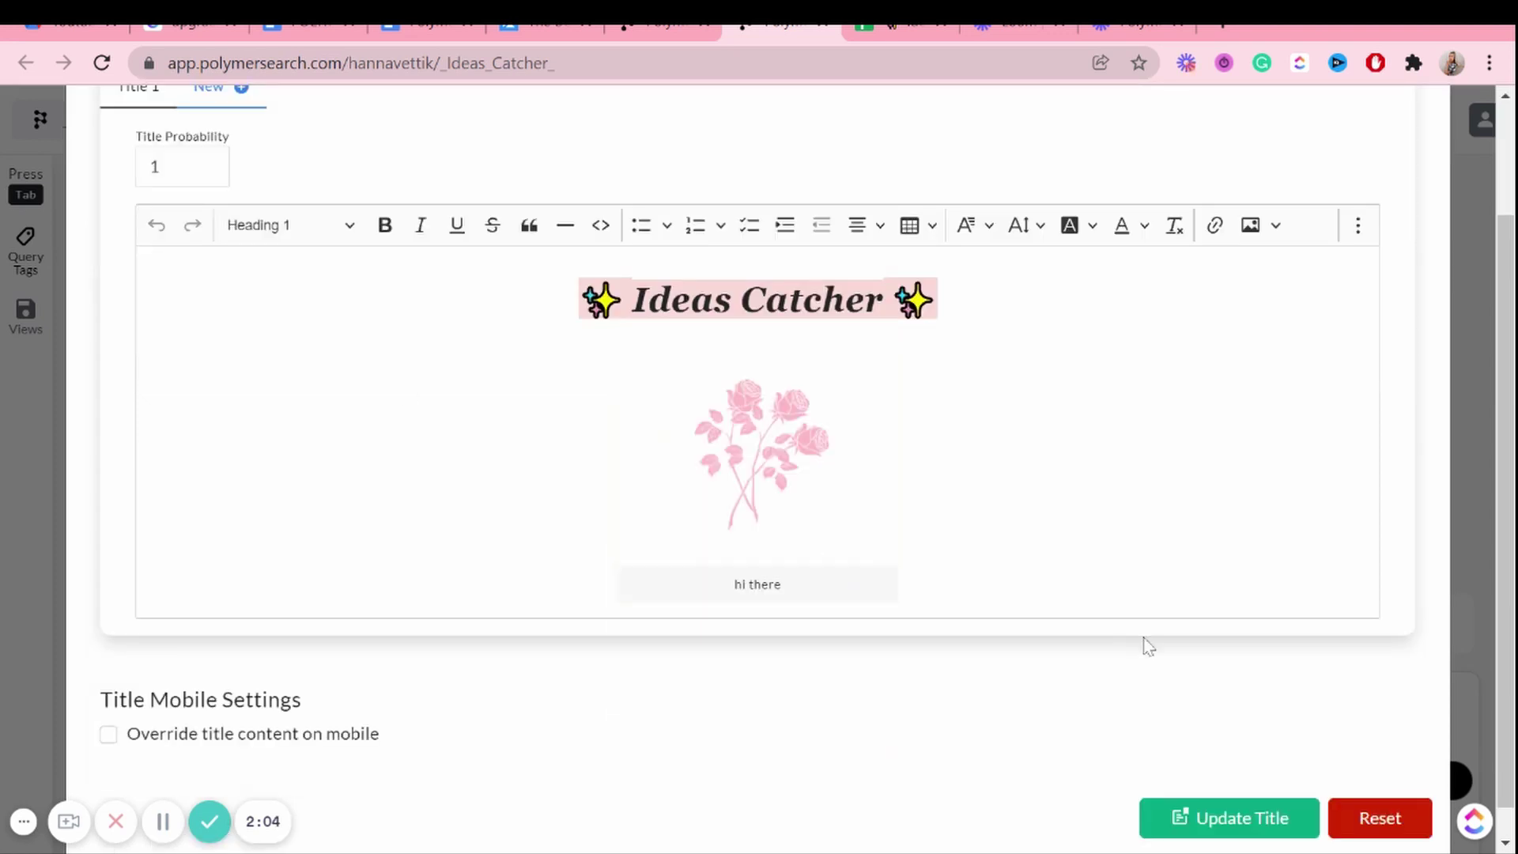
{"action": "left_click", "coordinate": [1230, 819]}
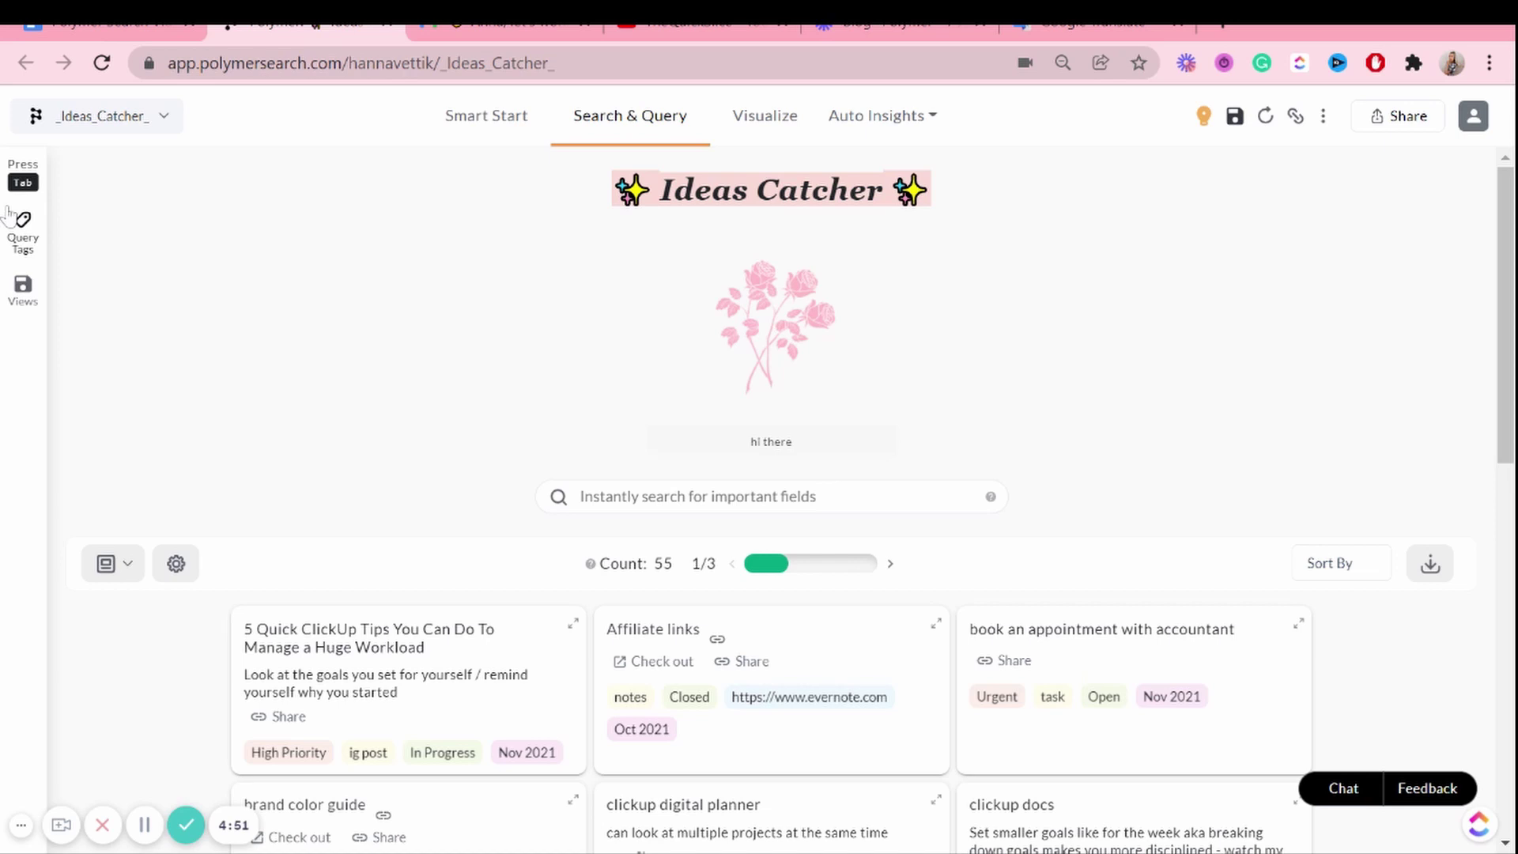
Apply query tags Status Behind, In Progress, Open and Type task, leaving 10 records.
{"action": "left_click", "coordinate": [25, 237]}
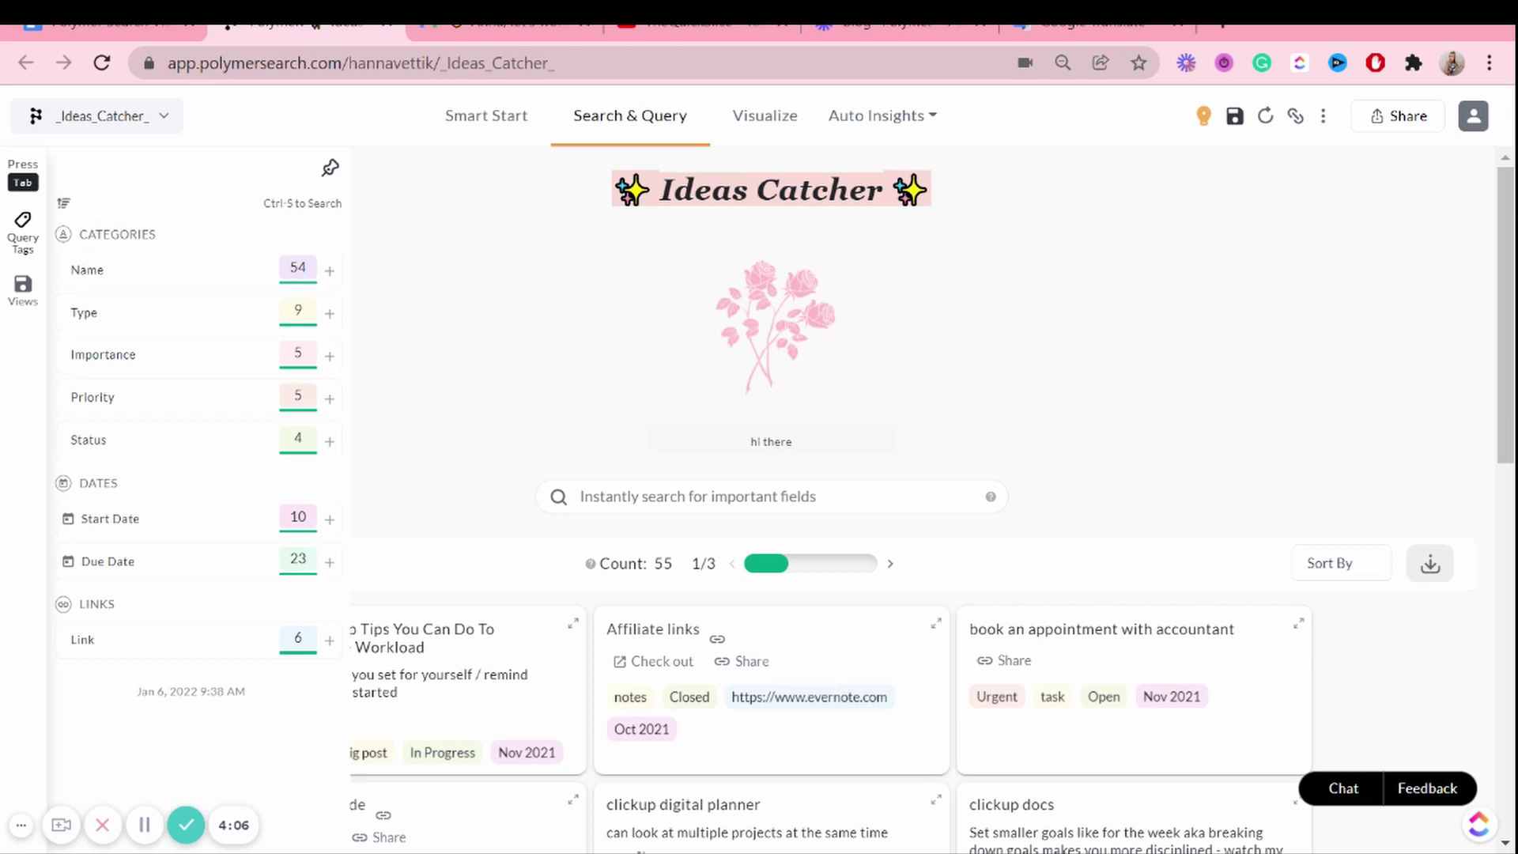
{"action": "left_click", "coordinate": [237, 440]}
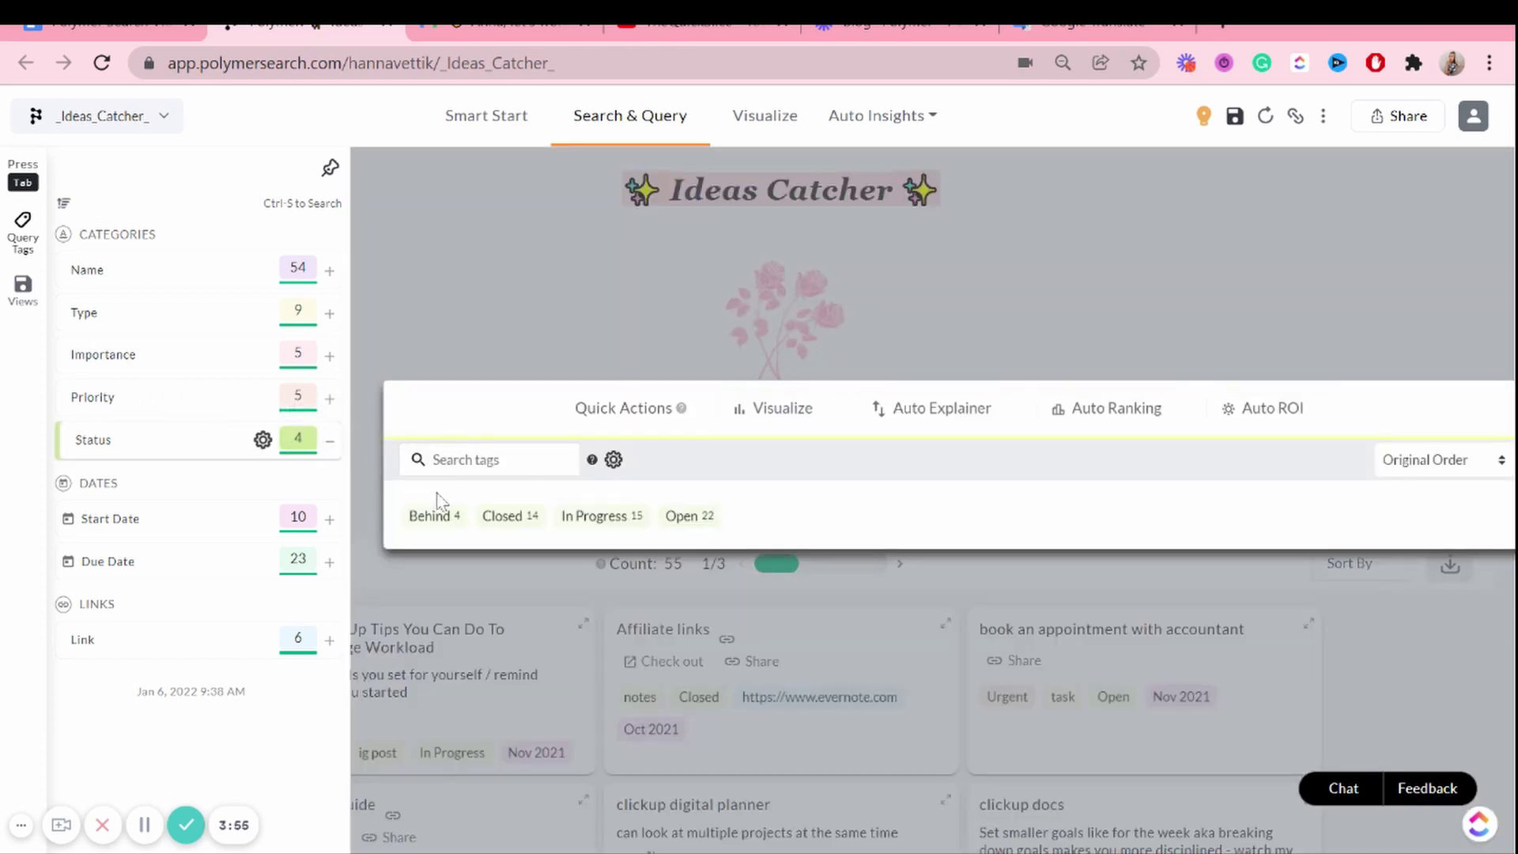
{"action": "left_click", "coordinate": [434, 518]}
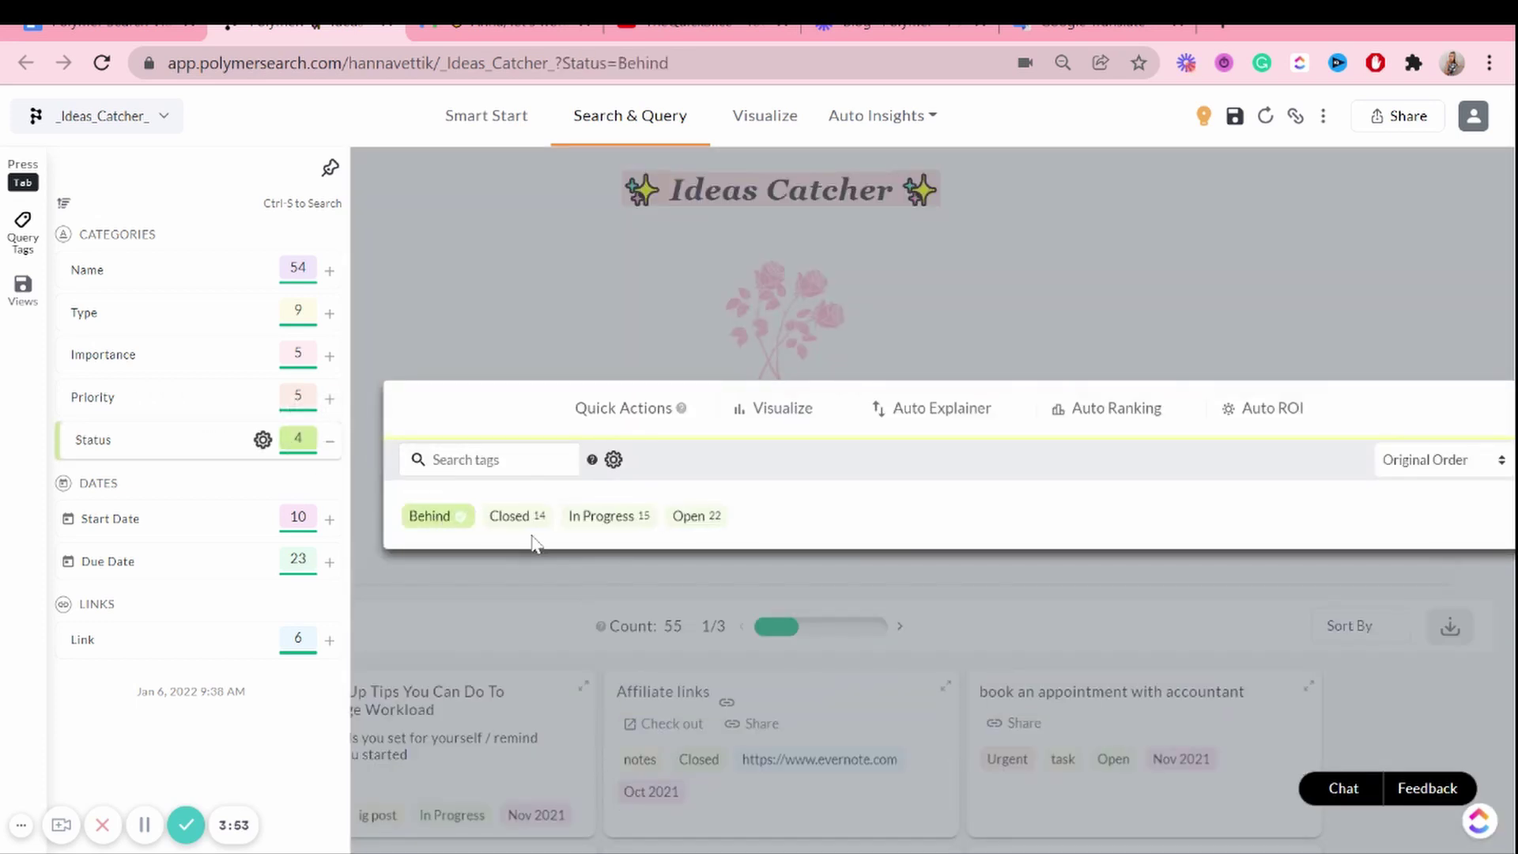
{"action": "left_click", "coordinate": [597, 522]}
{"action": "left_click", "coordinate": [694, 520]}
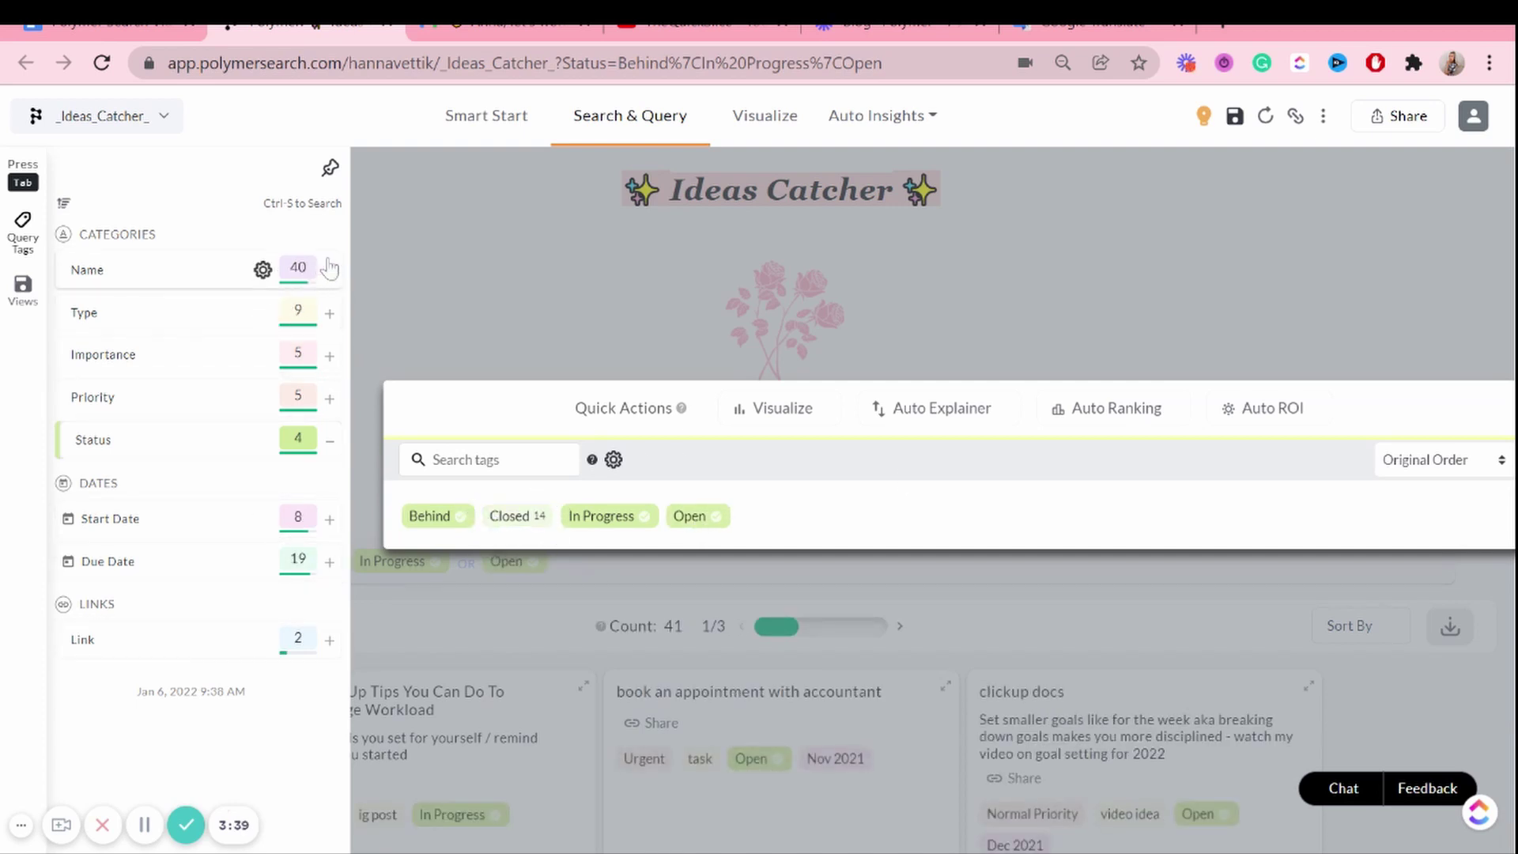
{"action": "left_click", "coordinate": [310, 317]}
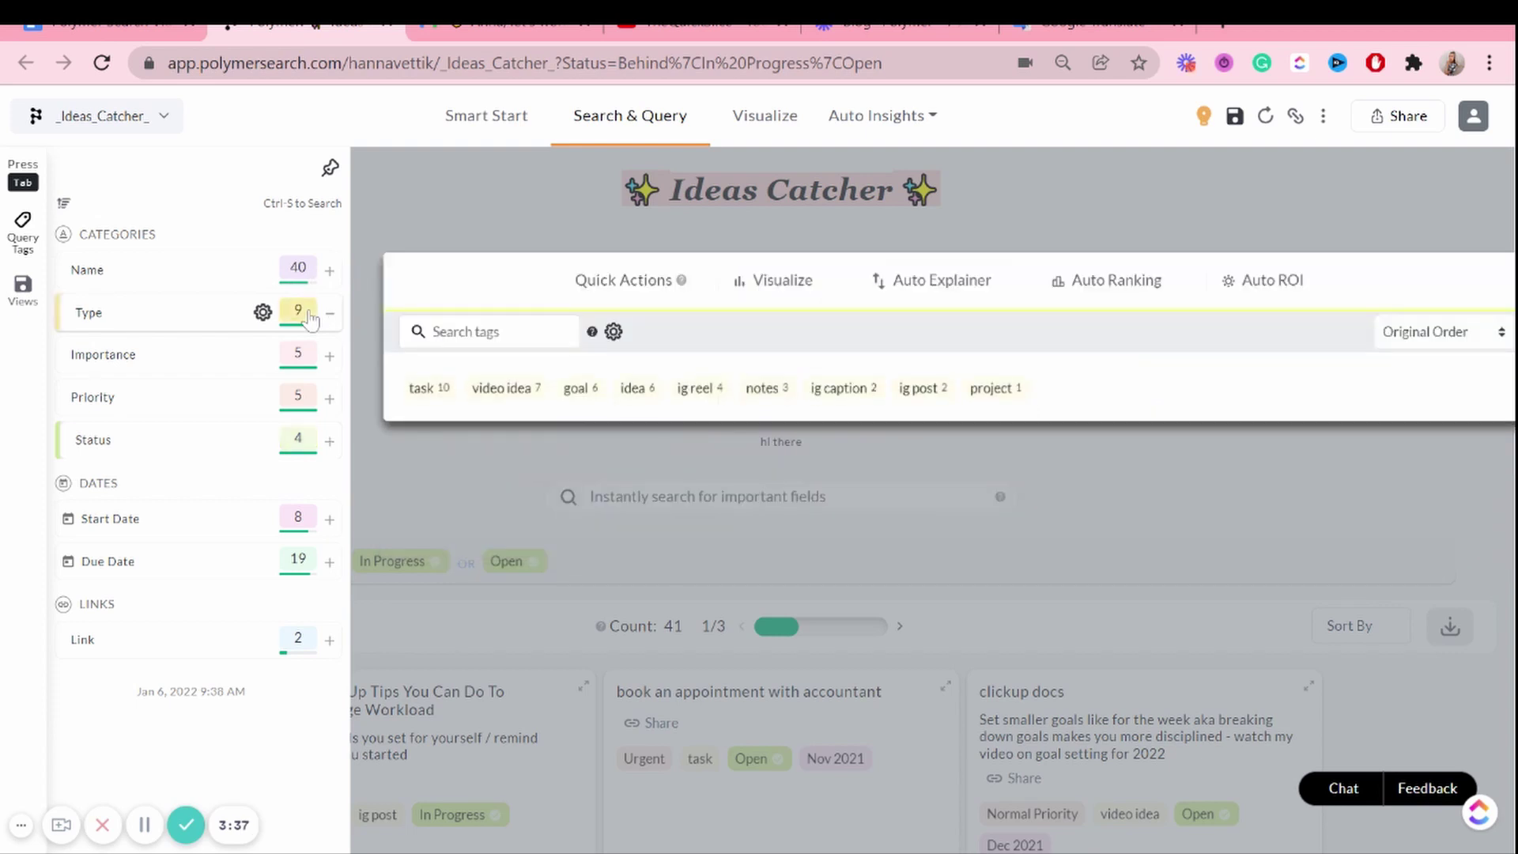
{"action": "left_click", "coordinate": [433, 389]}
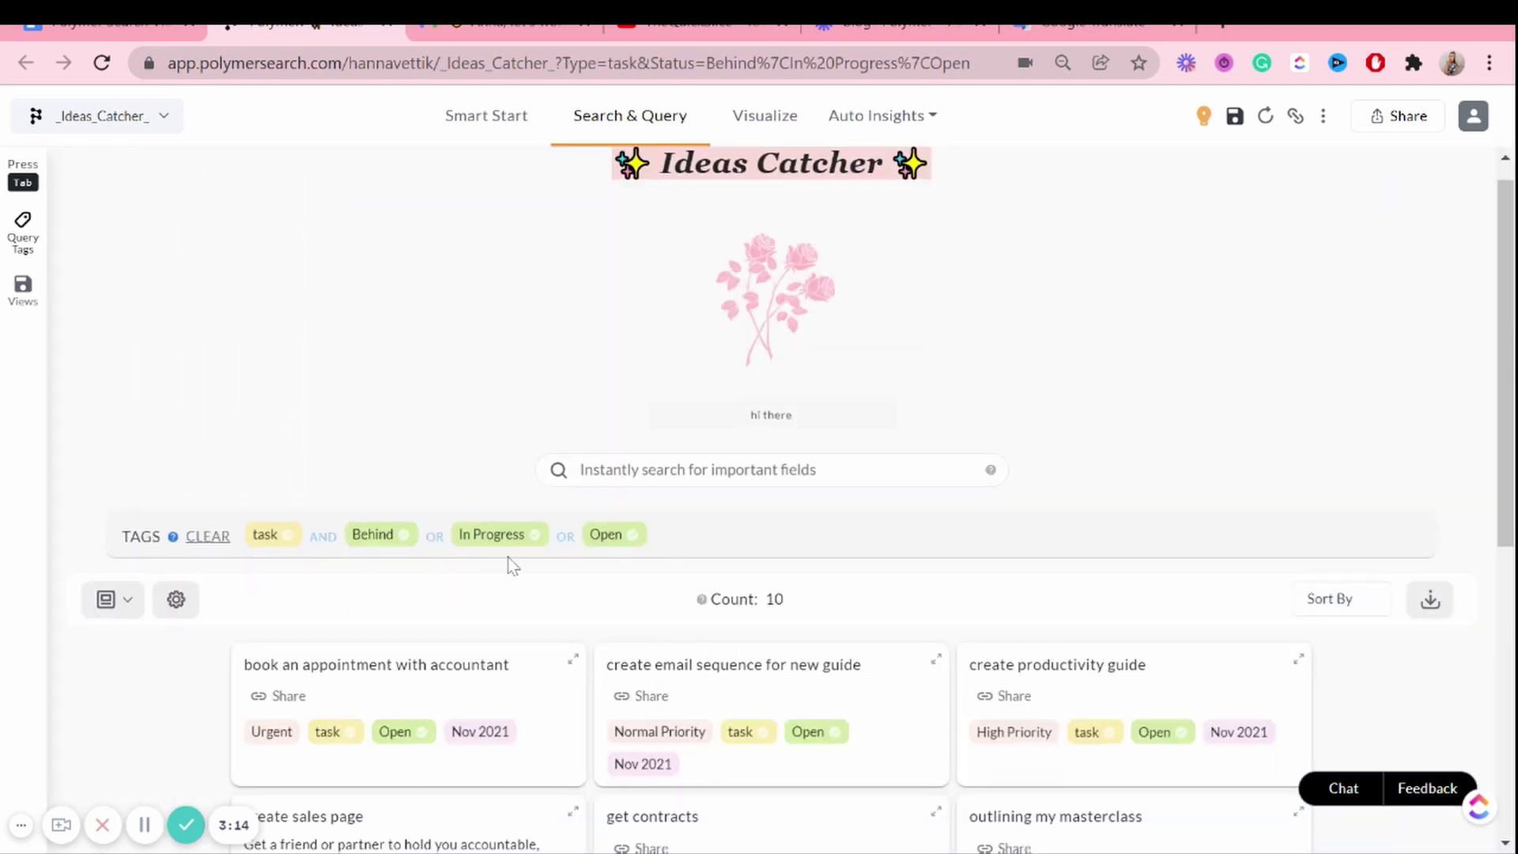
Switch the Ideas Catcher results to the full-width Cards layout and scroll through the list.
{"action": "scroll", "coordinate": [516, 554], "scroll_direction": "down", "scroll_amount": 7}
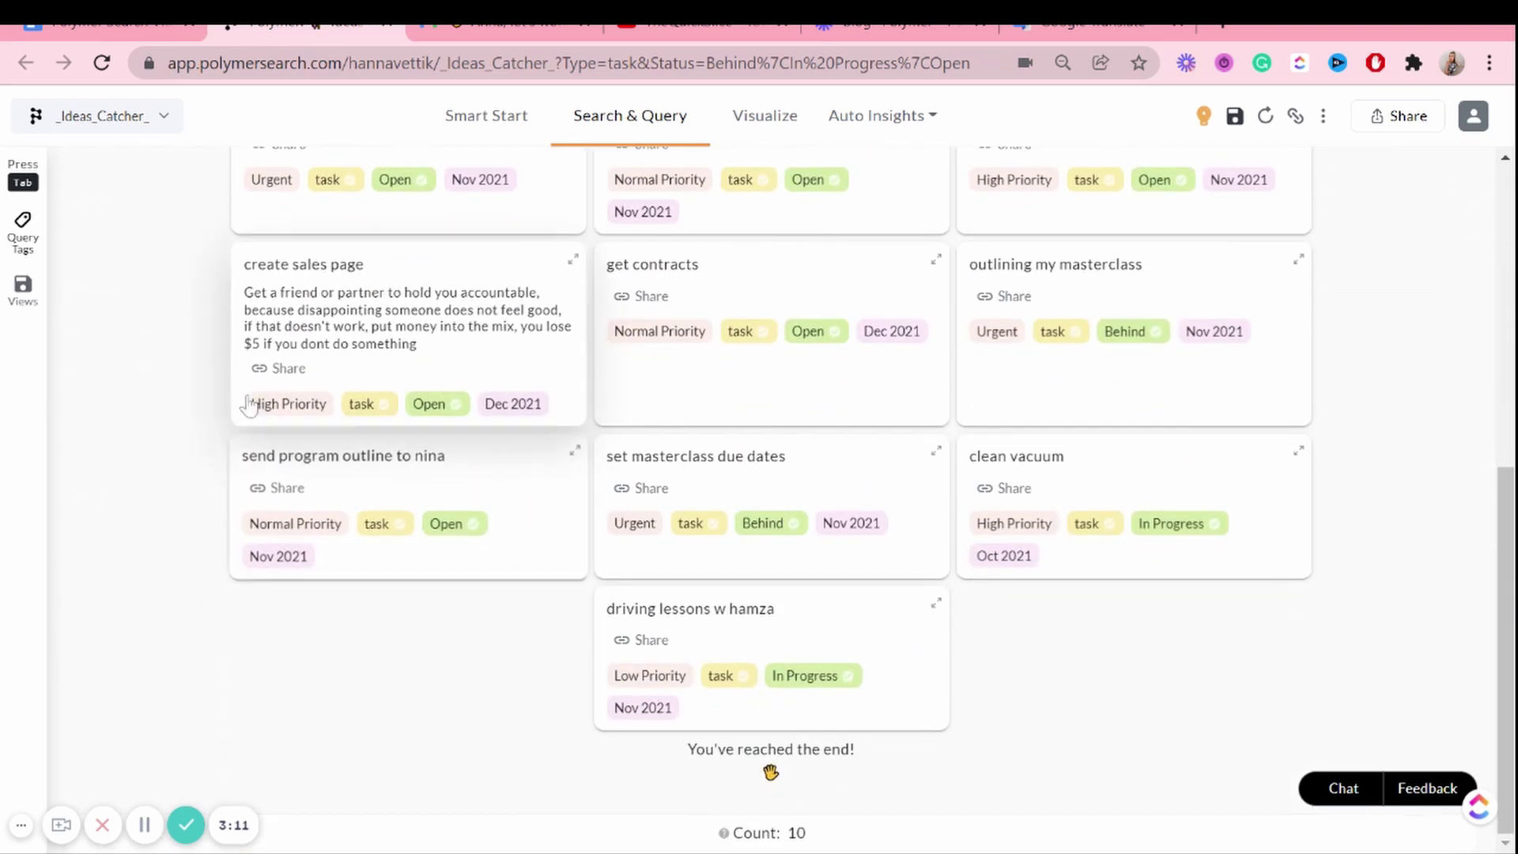
{"action": "scroll", "coordinate": [212, 380], "scroll_direction": "up", "scroll_amount": 2}
{"action": "left_click", "coordinate": [111, 219]}
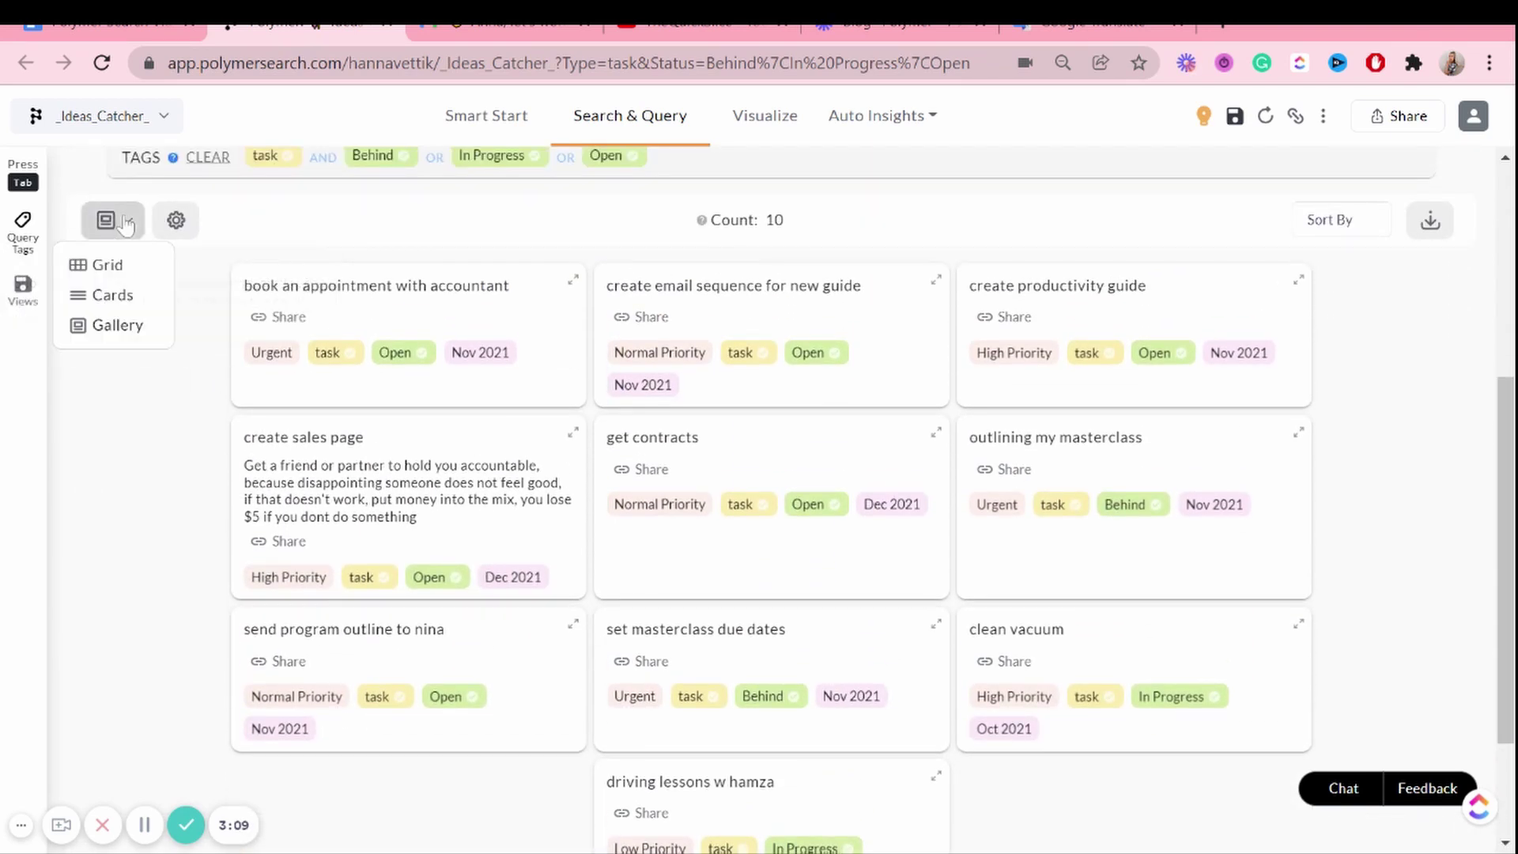
{"action": "left_click", "coordinate": [123, 295]}
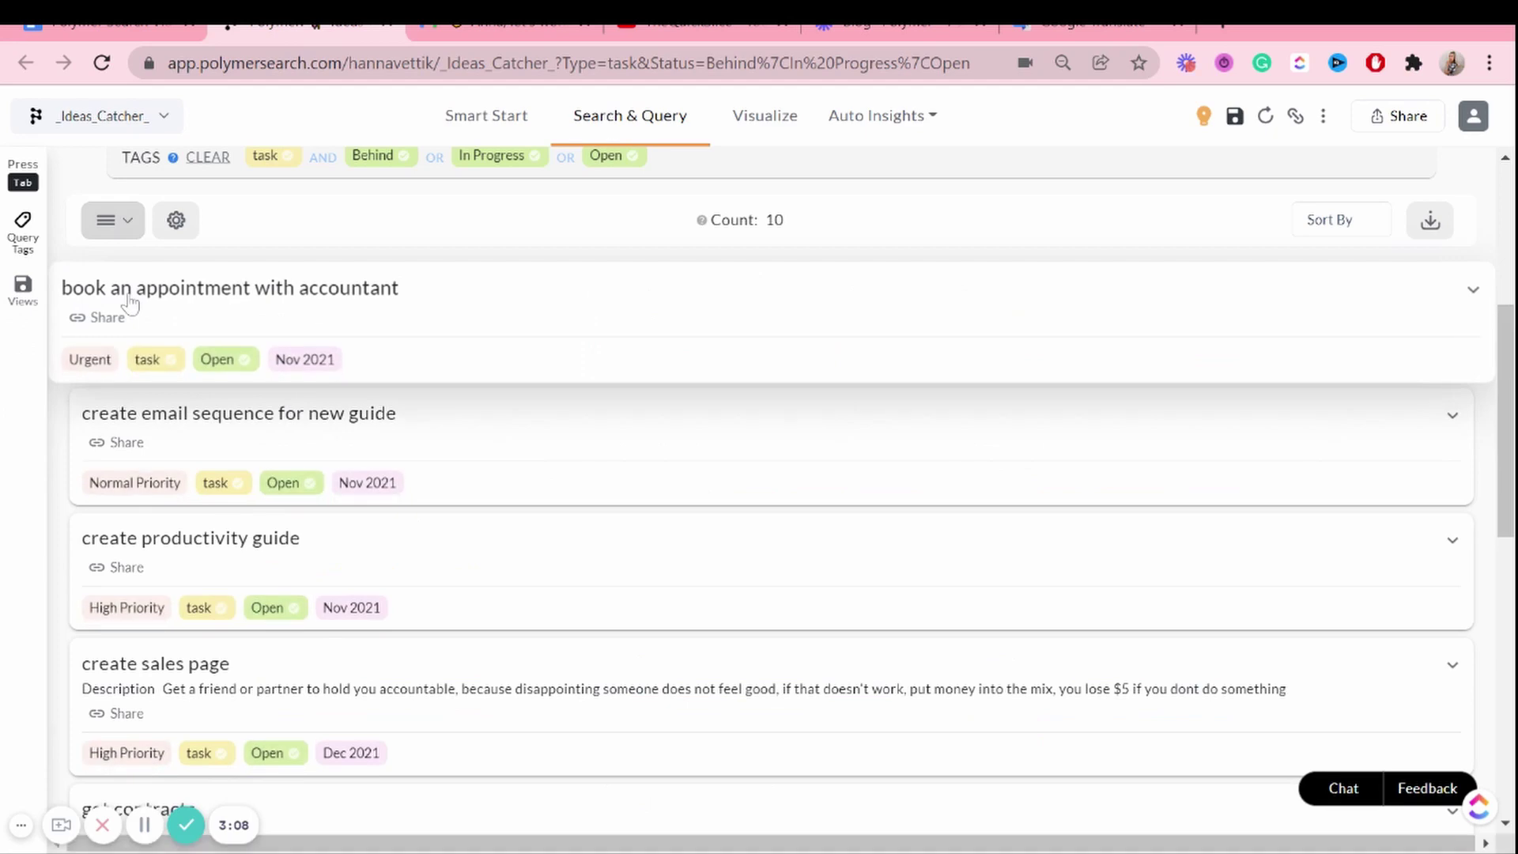
{"action": "scroll", "coordinate": [248, 715], "scroll_direction": "down", "scroll_amount": 5}
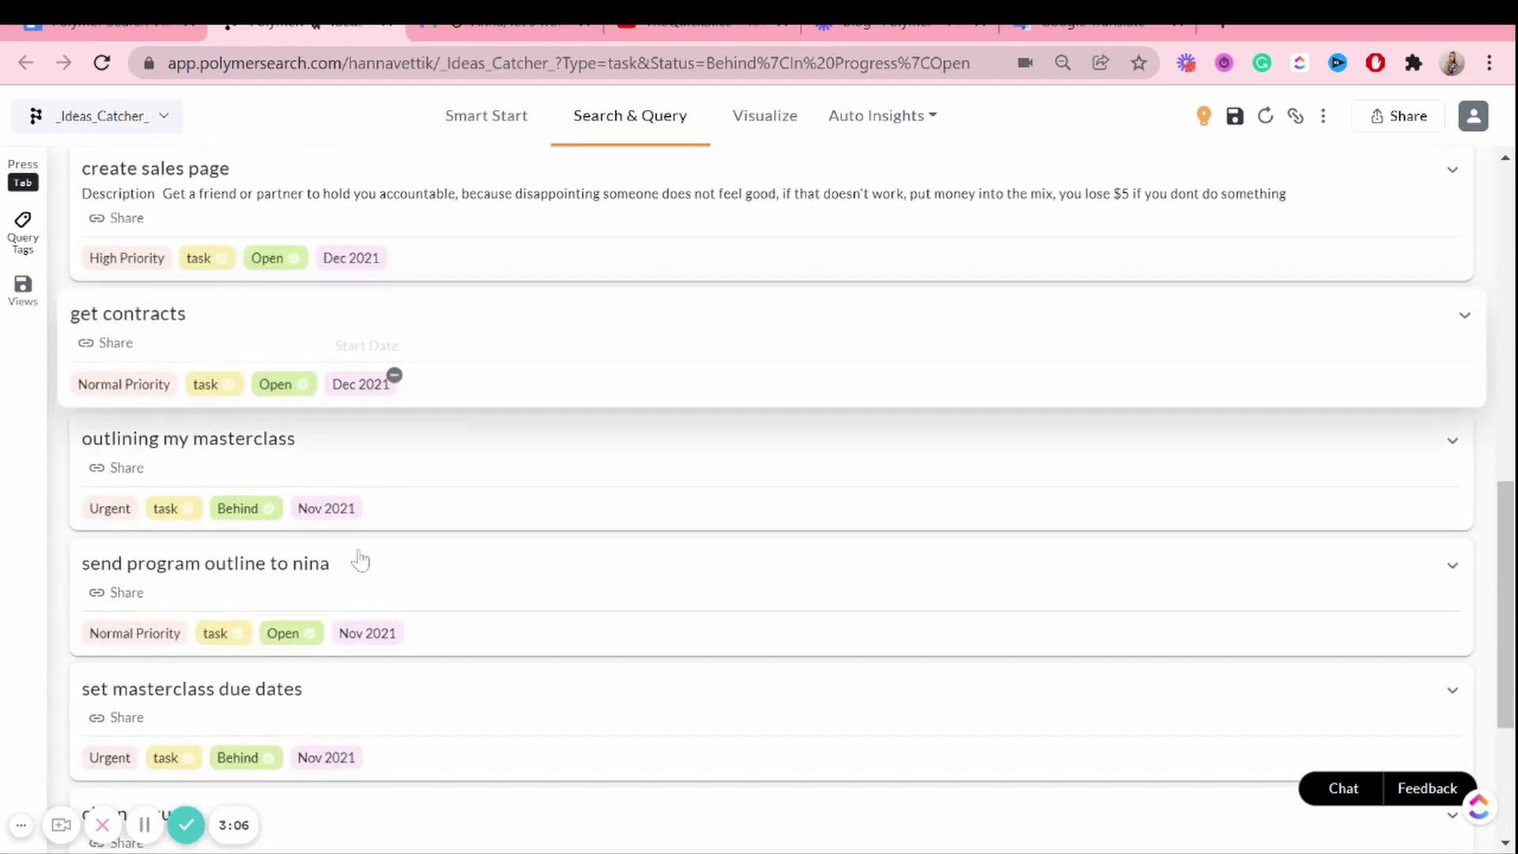
{"action": "scroll", "coordinate": [355, 700], "scroll_direction": "down", "scroll_amount": 3}
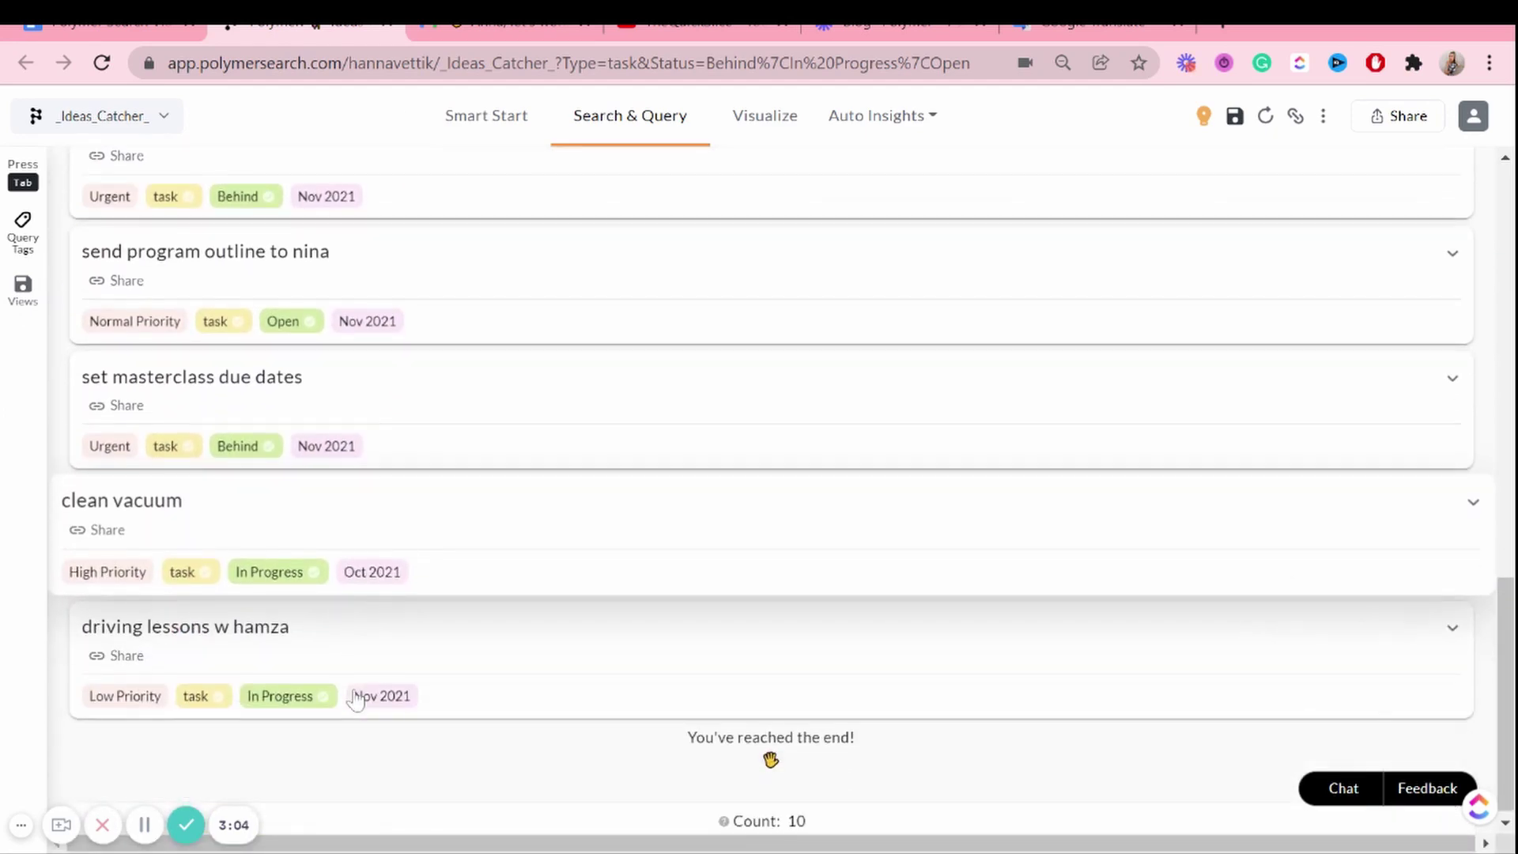
{"action": "scroll", "coordinate": [356, 699], "scroll_direction": "up", "scroll_amount": 2}
{"action": "scroll", "coordinate": [356, 700], "scroll_direction": "up", "scroll_amount": 10}
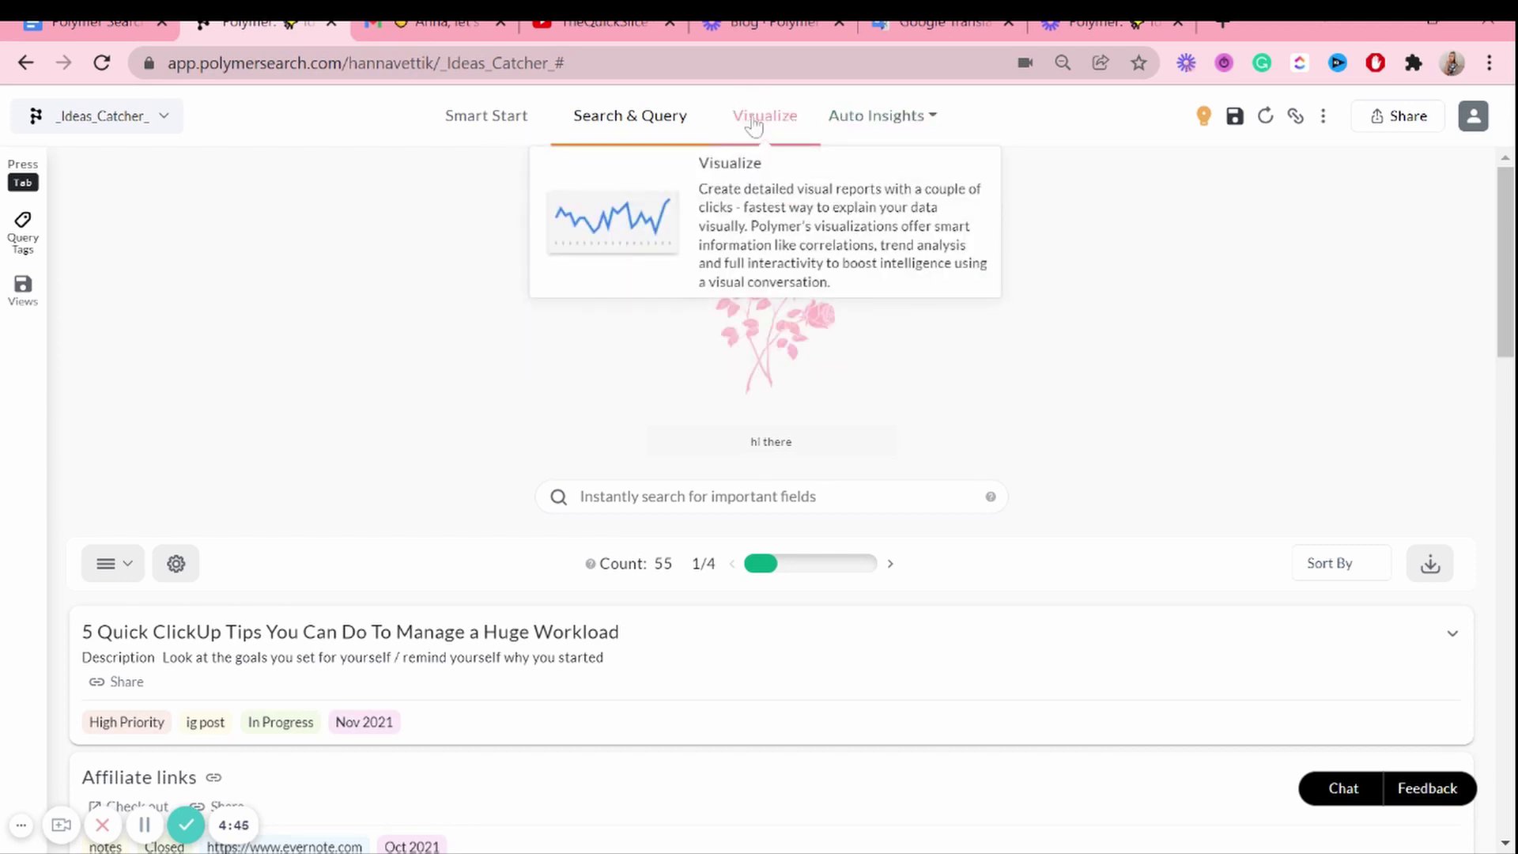
On the Visualize page, review the Y-Axis, X-Axis and Slice field lists and reveal Additional Options.
{"action": "left_click", "coordinate": [755, 119]}
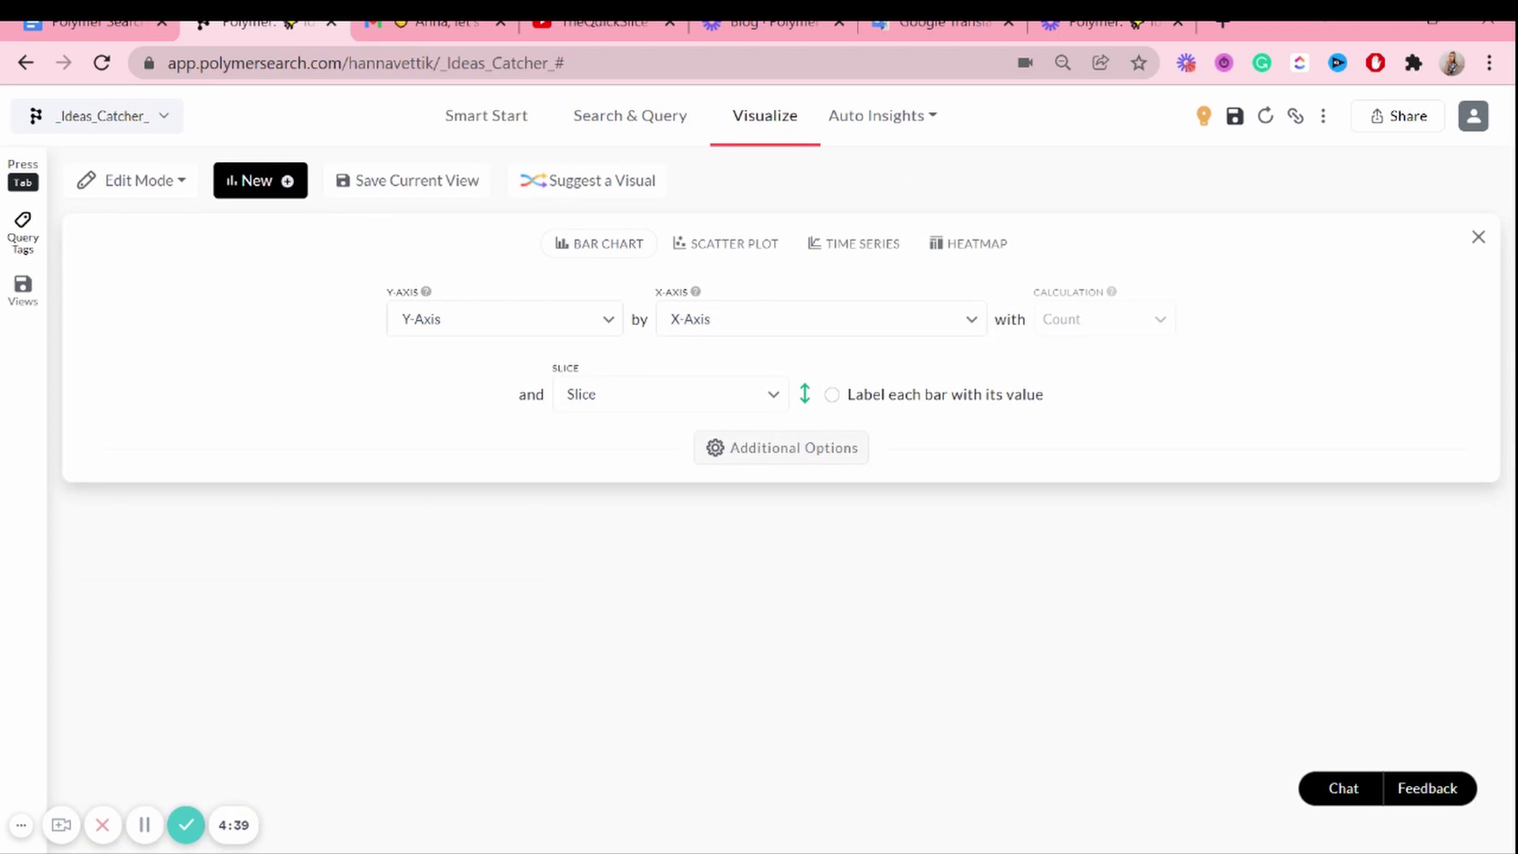
{"action": "left_click", "coordinate": [611, 322]}
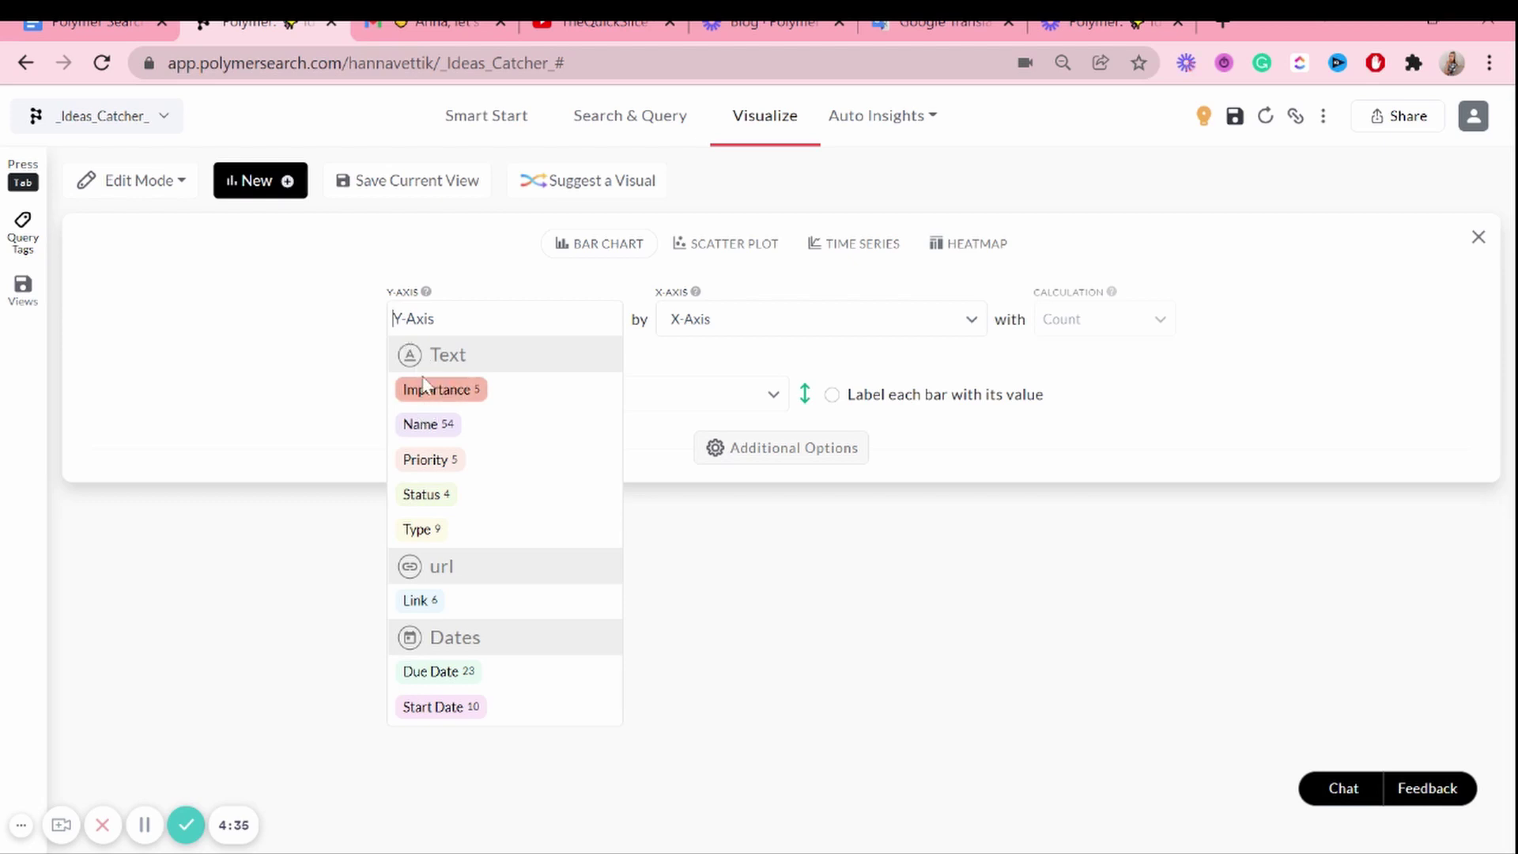
{"action": "left_click", "coordinate": [833, 331]}
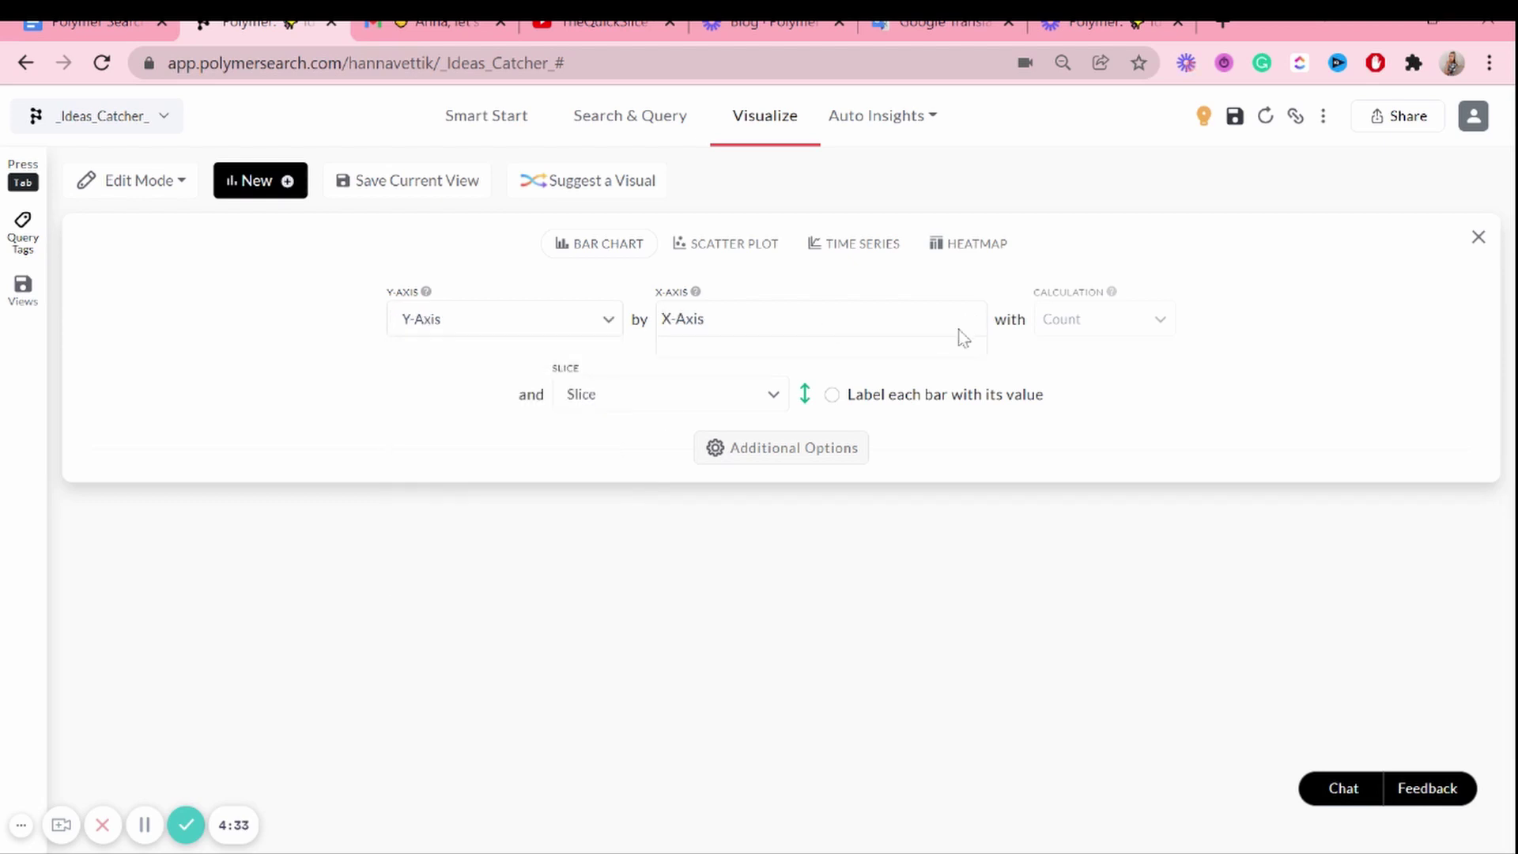
{"action": "left_click", "coordinate": [688, 388]}
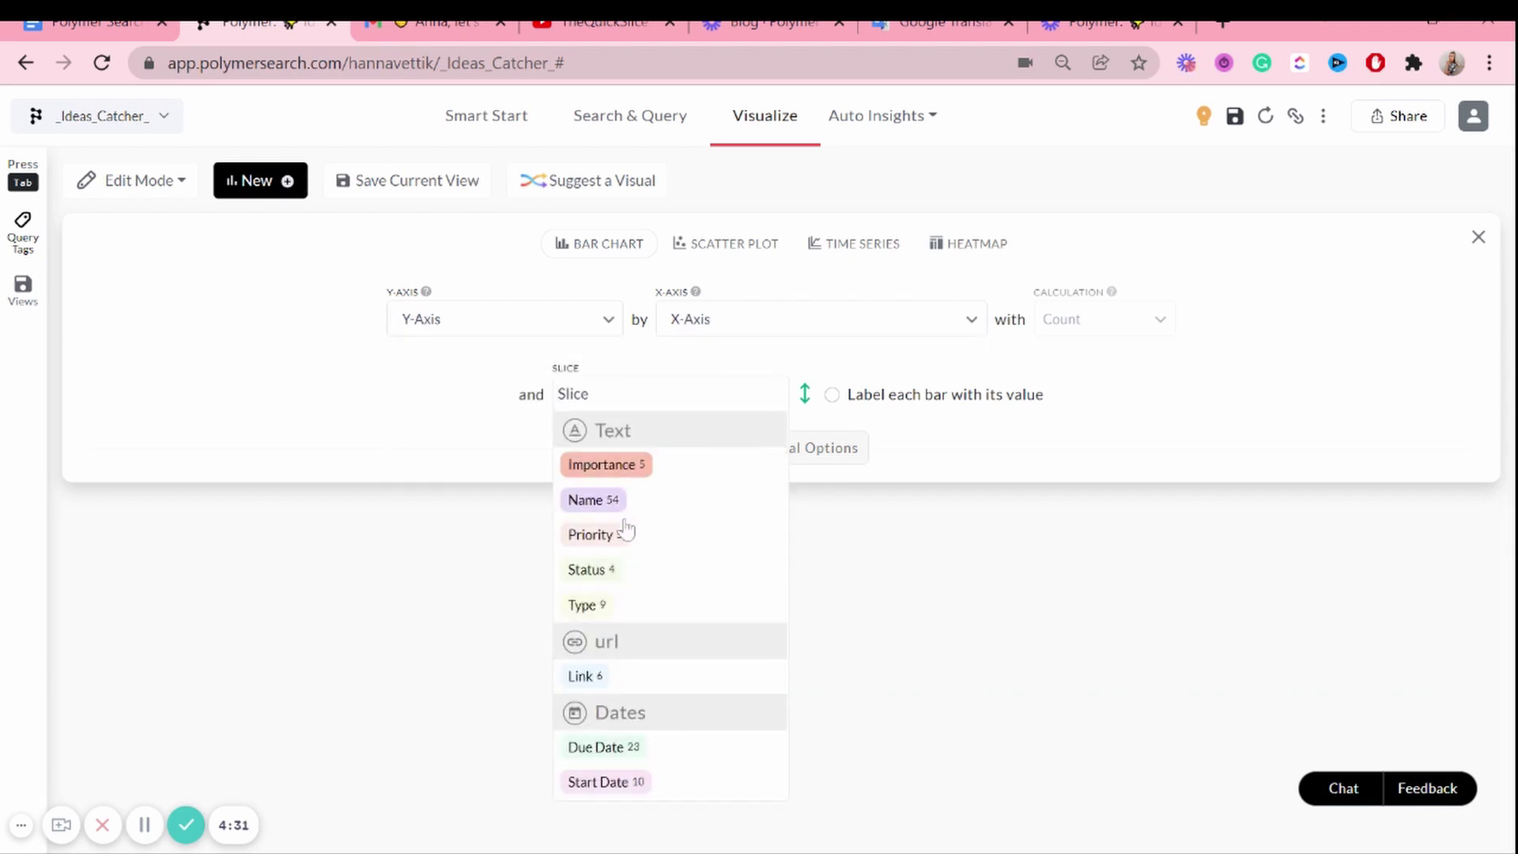
{"action": "left_click", "coordinate": [972, 321]}
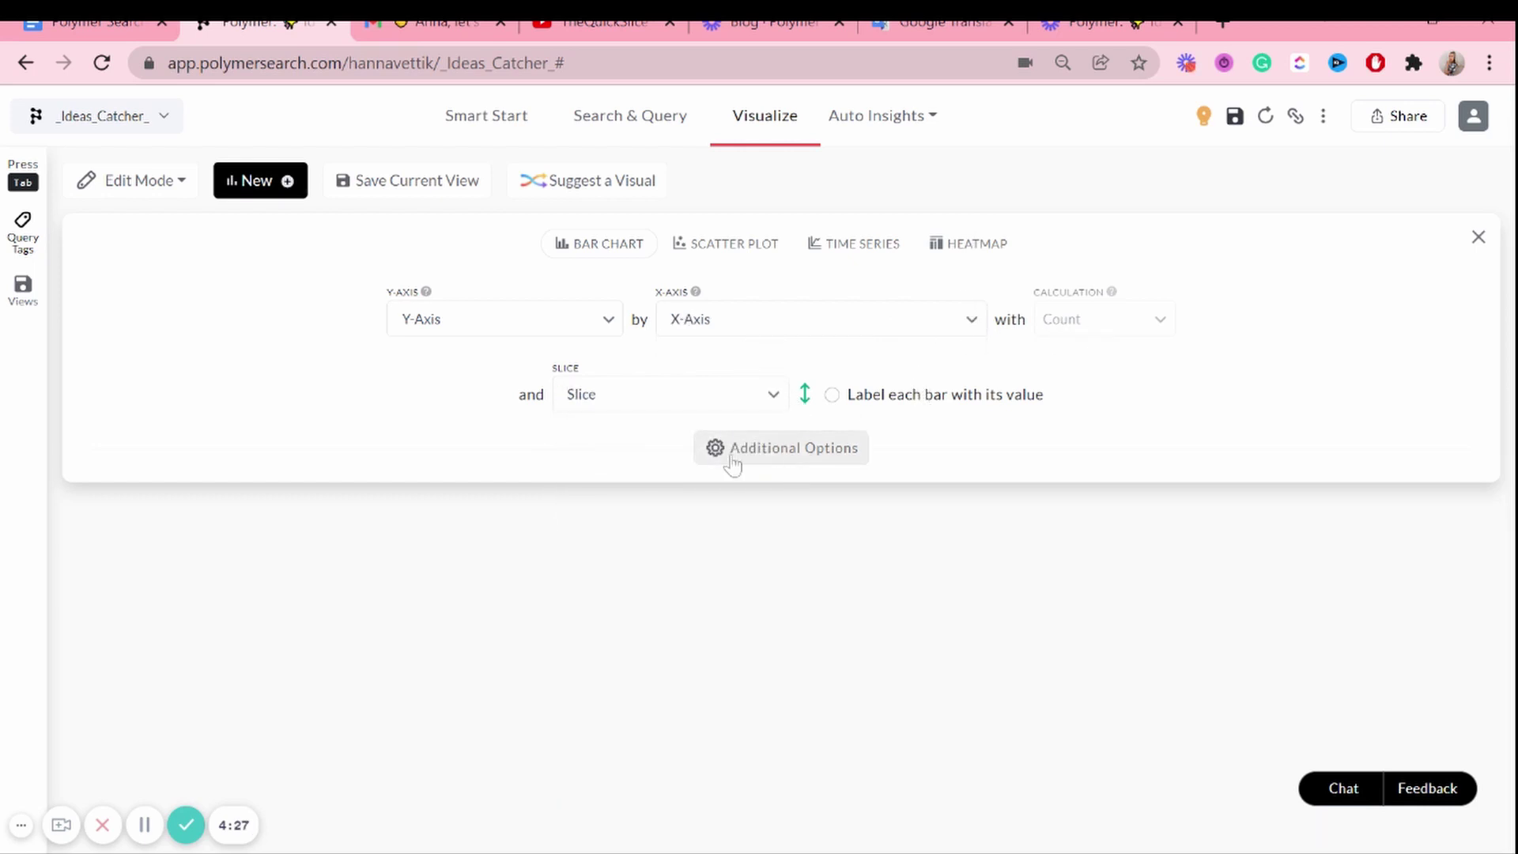
{"action": "left_click", "coordinate": [756, 459]}
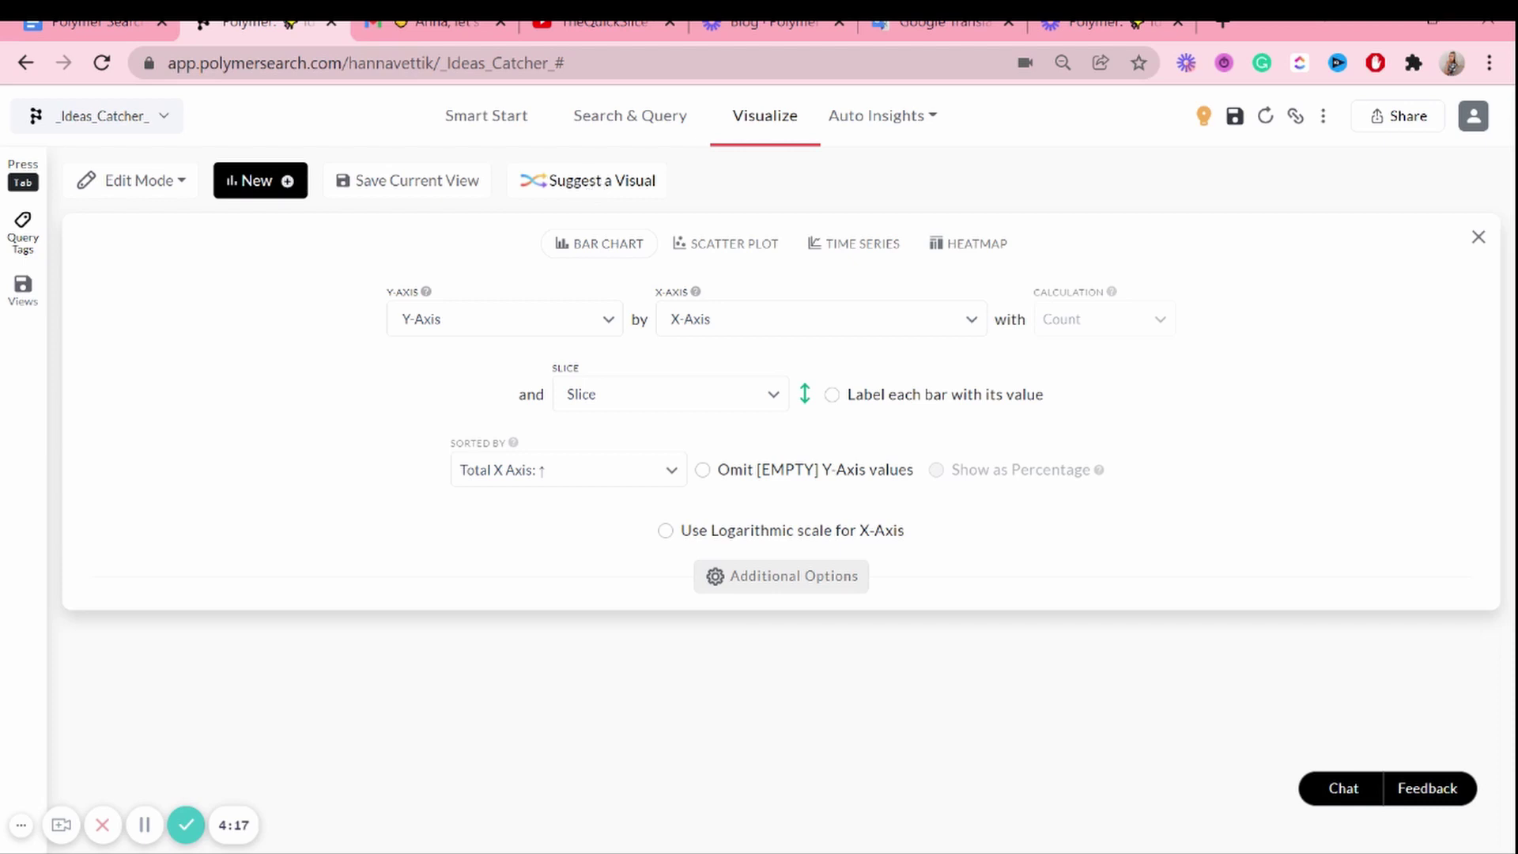
Generate suggested heatmaps like Status by Priority and Name by Type, check Auto Insights, then return to search results.
{"action": "left_click", "coordinate": [594, 181]}
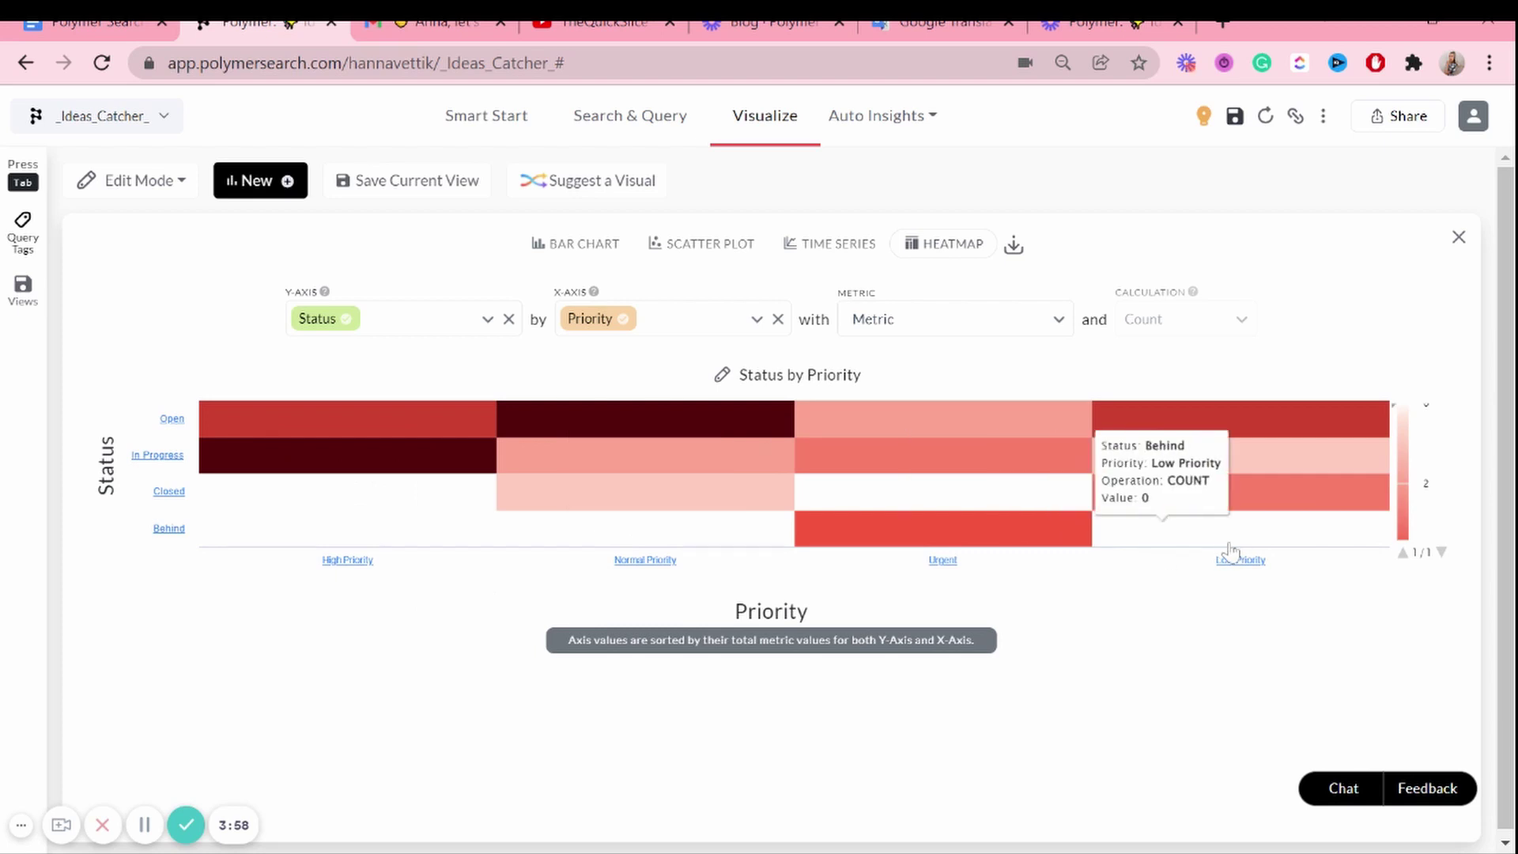
{"action": "left_click", "coordinate": [607, 190]}
{"action": "scroll", "coordinate": [403, 336], "scroll_direction": "down", "scroll_amount": 1}
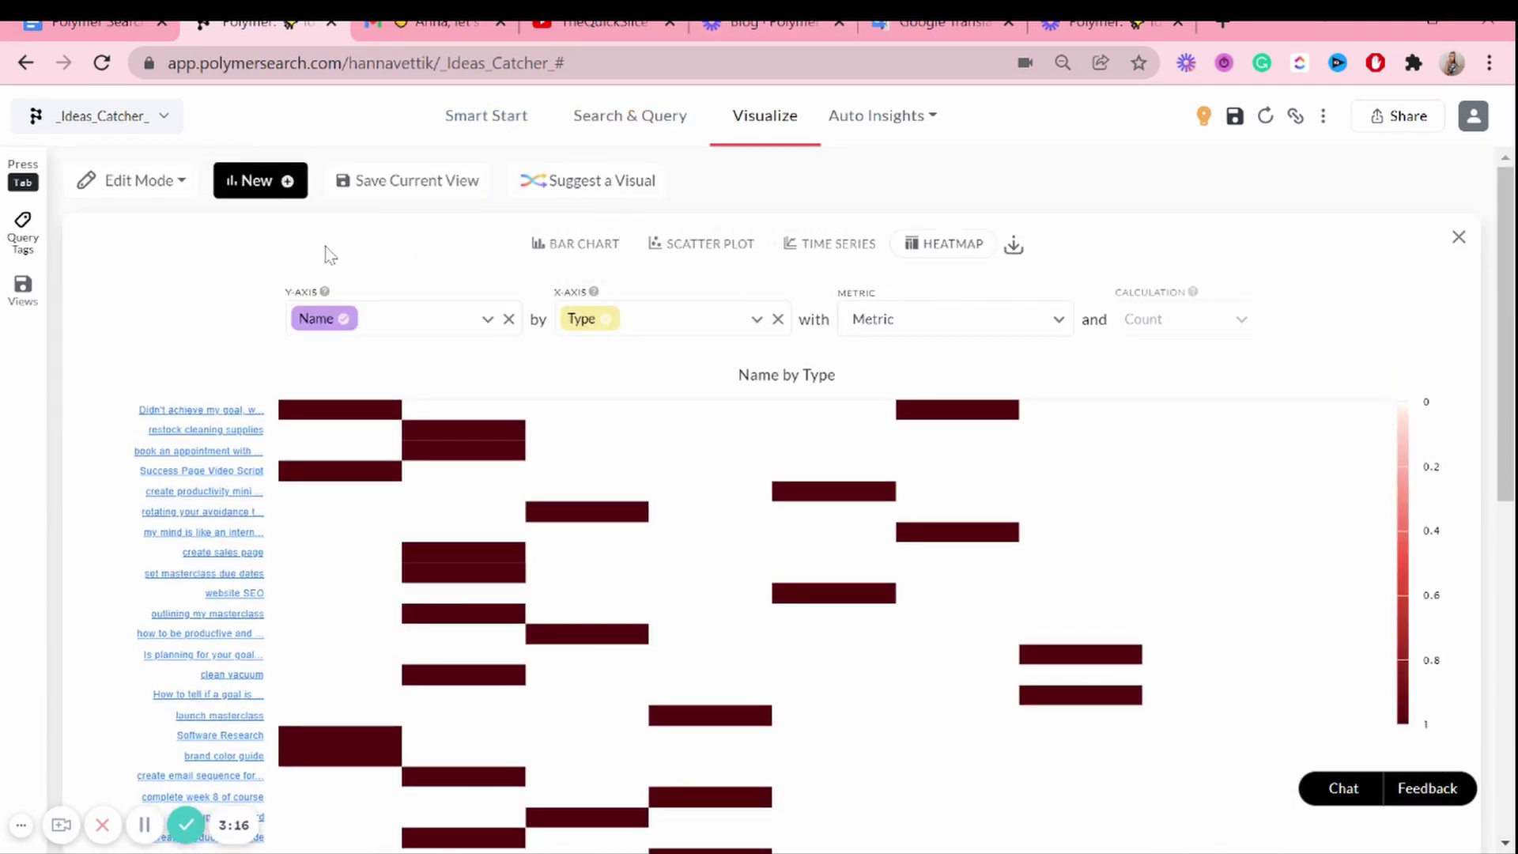
{"action": "left_click", "coordinate": [904, 124]}
{"action": "left_click", "coordinate": [605, 127]}
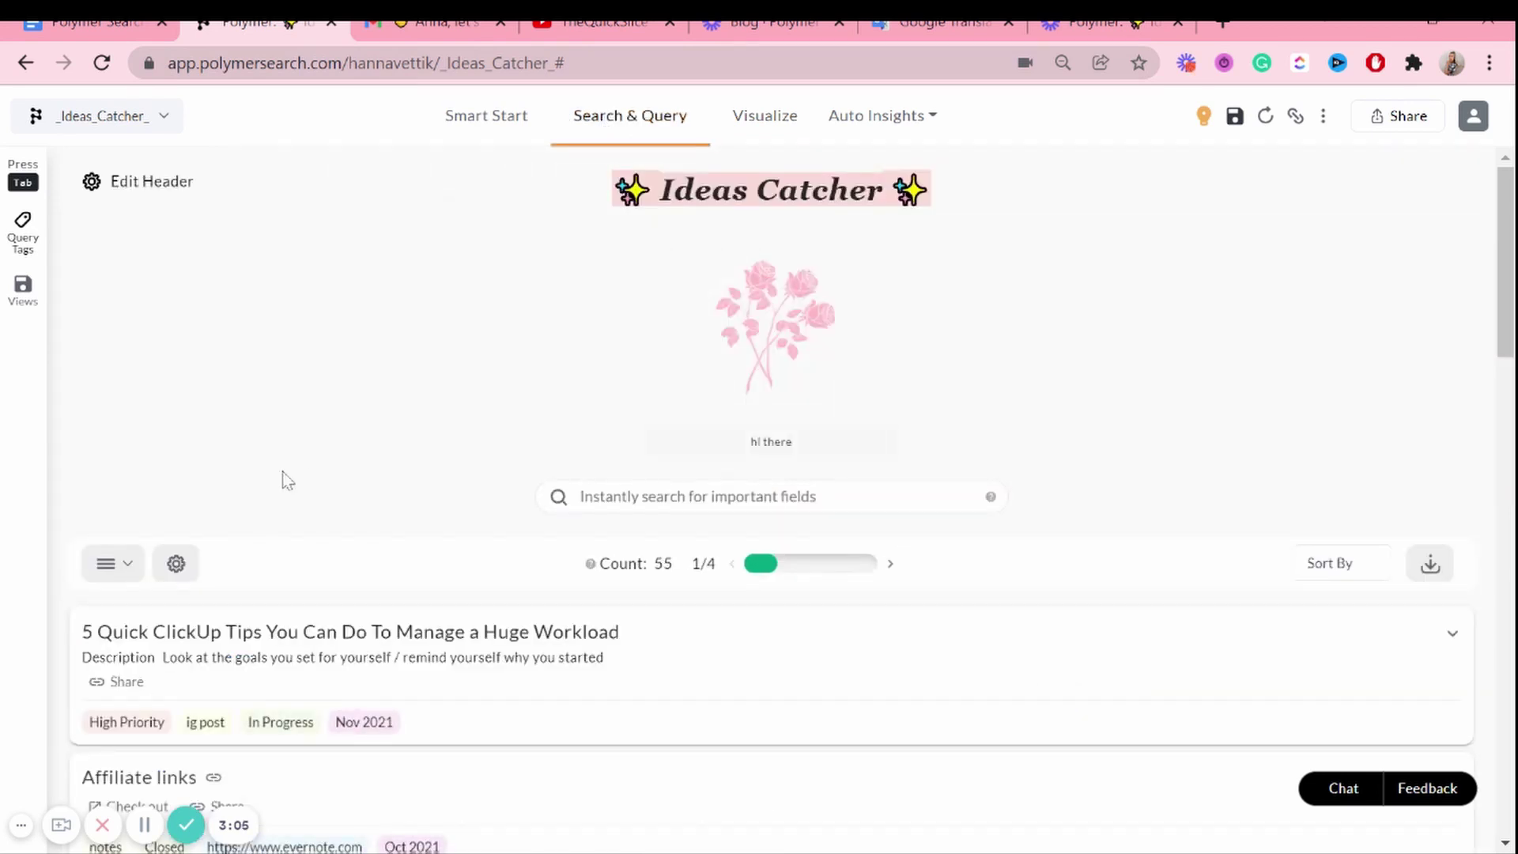
{"action": "scroll", "coordinate": [287, 480], "scroll_direction": "down", "scroll_amount": 2}
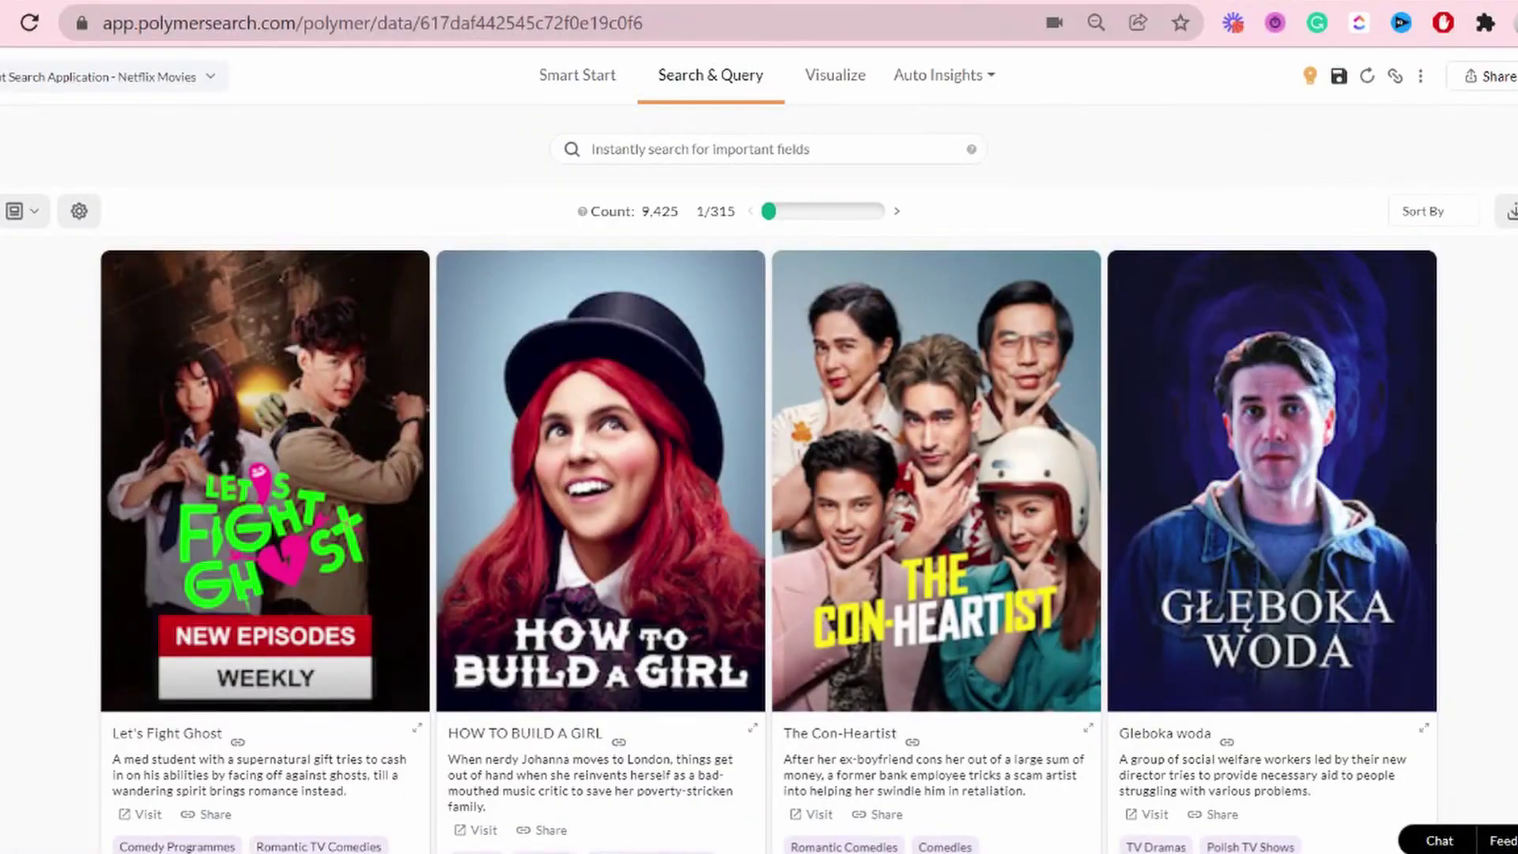
Switch the Netflix Movies gallery from poster cards to the Grid data table layout.
{"action": "scroll", "coordinate": [759, 474], "scroll_direction": "down", "scroll_amount": 15}
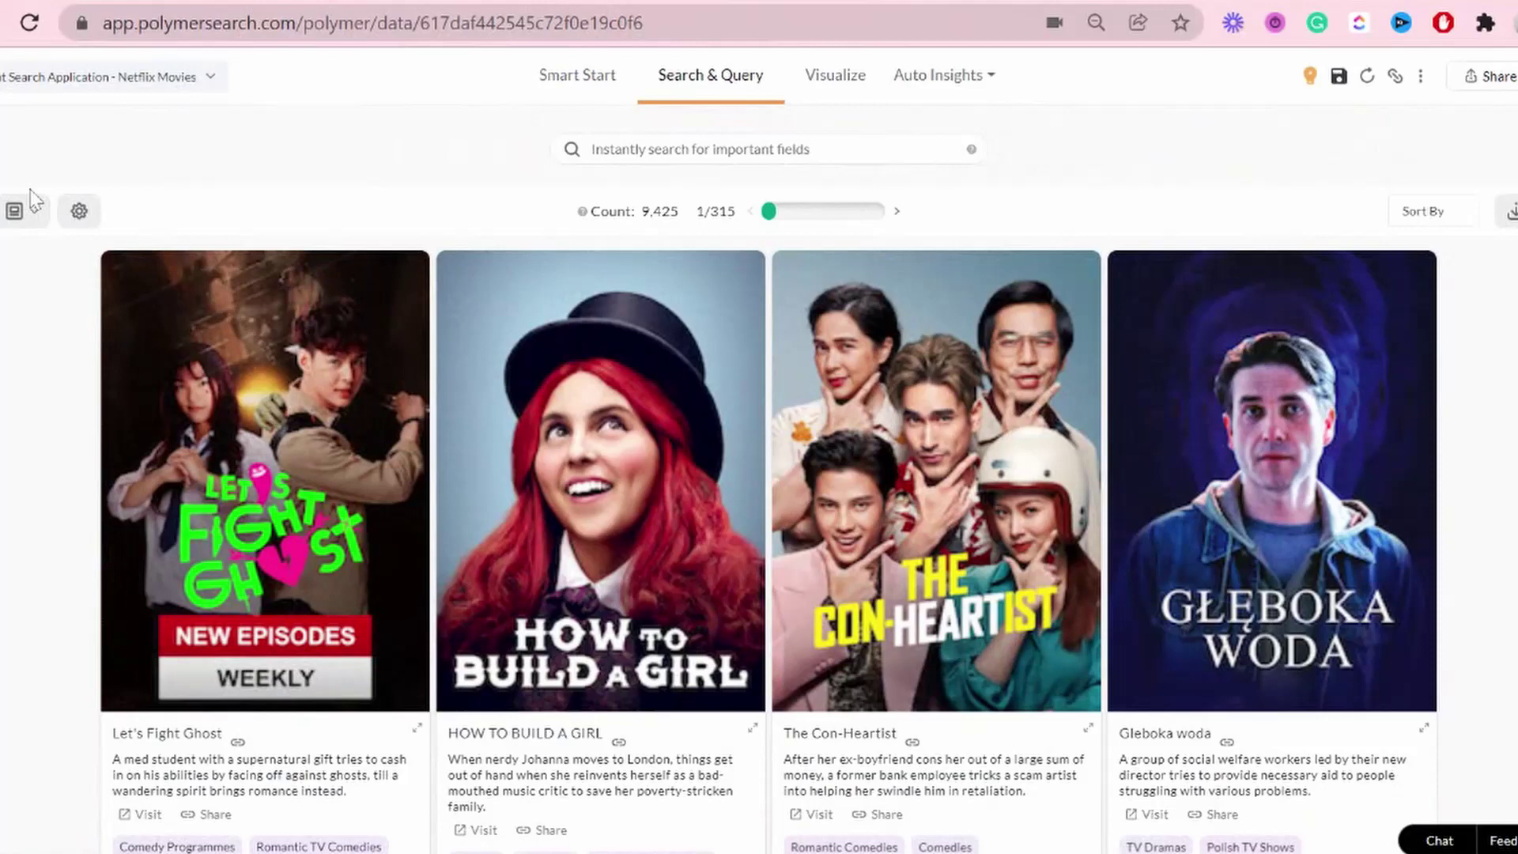
{"action": "left_click", "coordinate": [19, 211]}
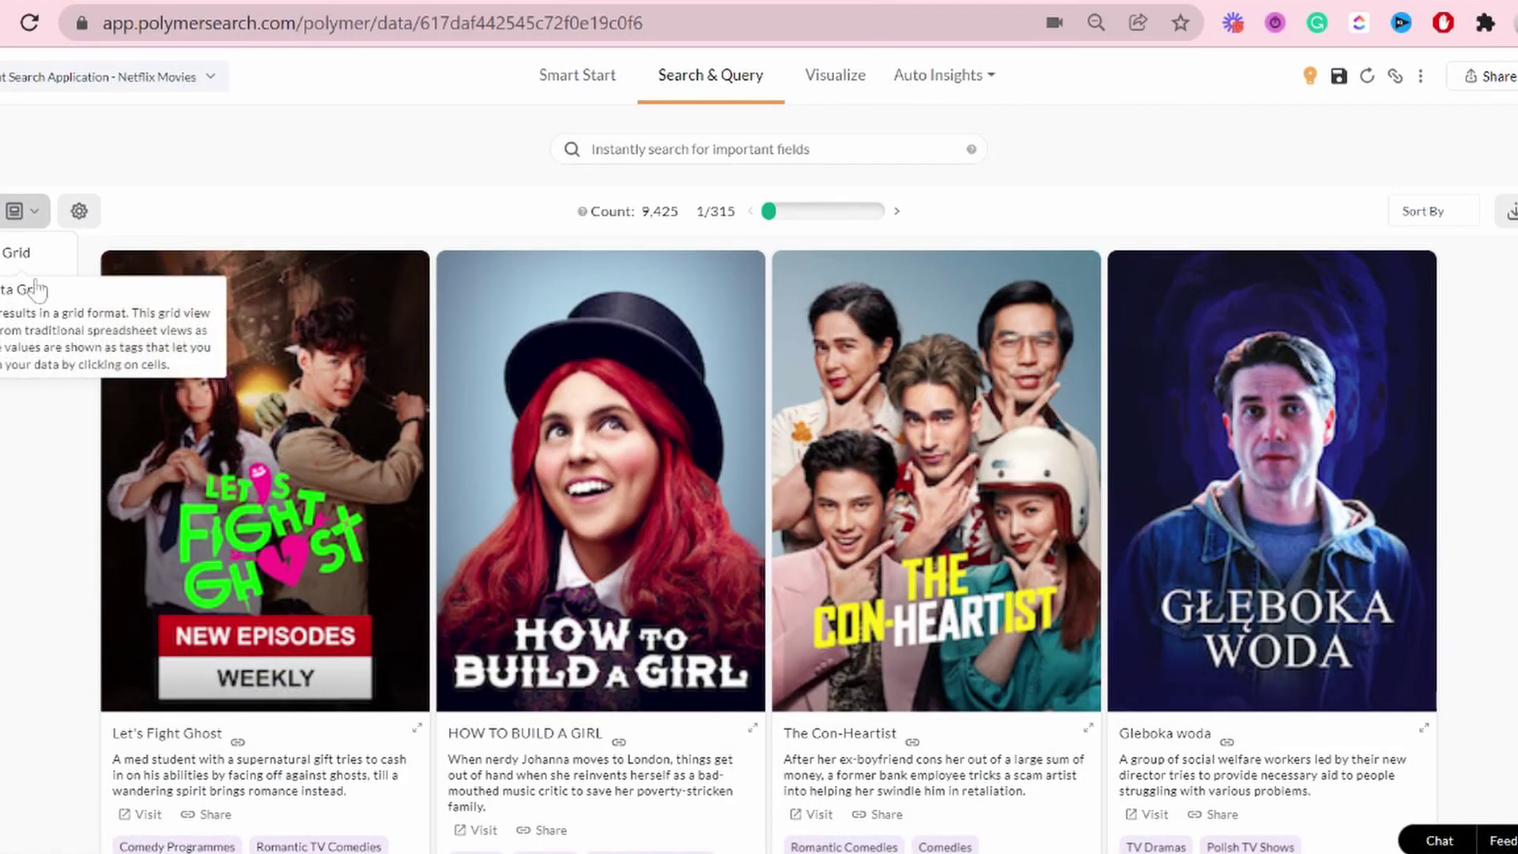
{"action": "left_click", "coordinate": [16, 261]}
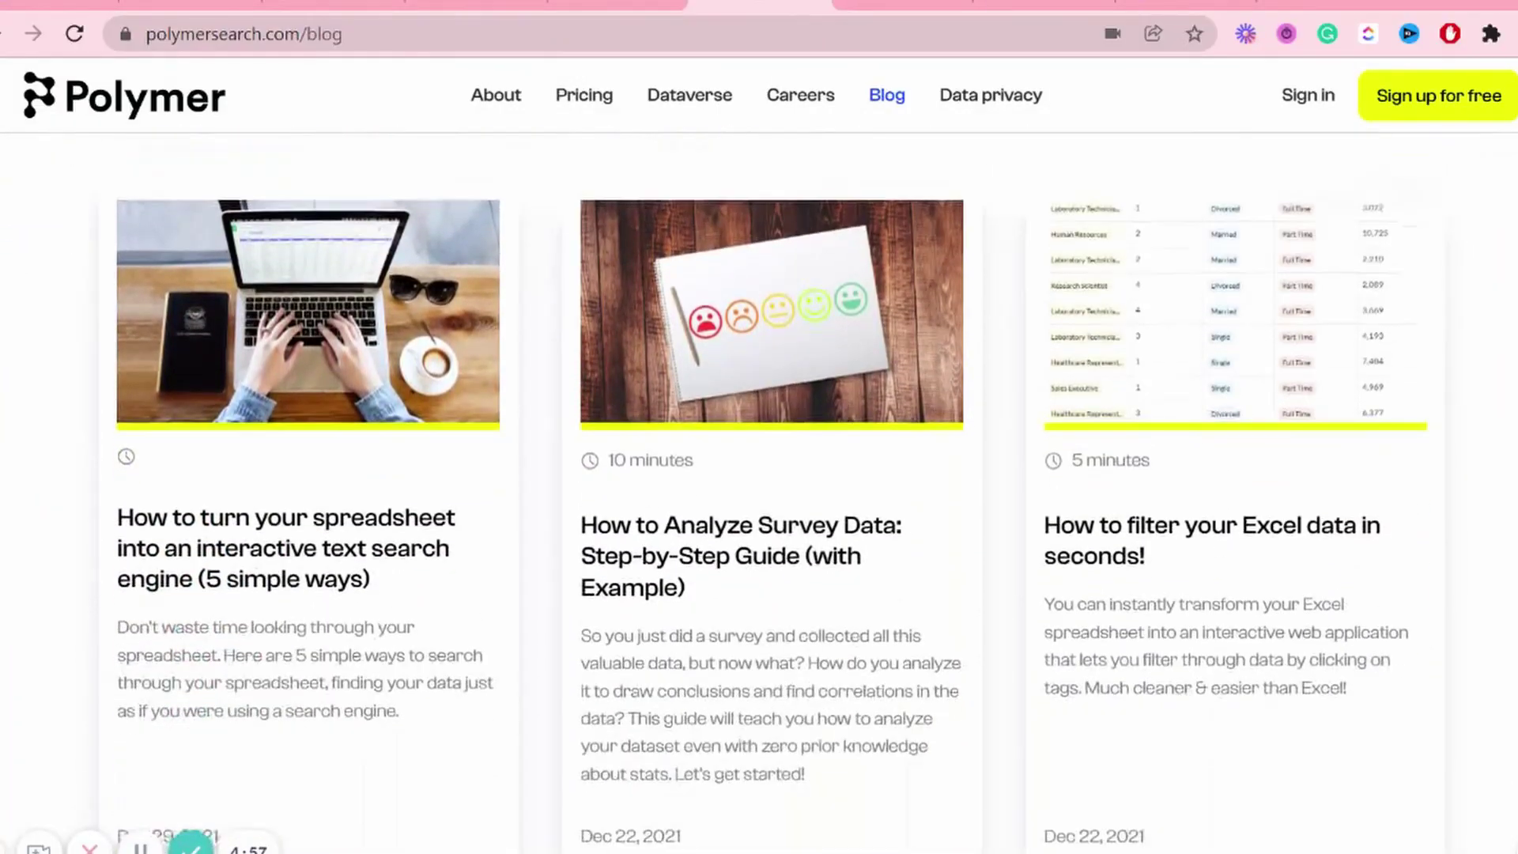
Scroll down the Polymer blog to posts like 'A new Polymer experience' and the pivot tables article.
{"action": "scroll", "coordinate": [759, 490], "scroll_direction": "down", "scroll_amount": 15}
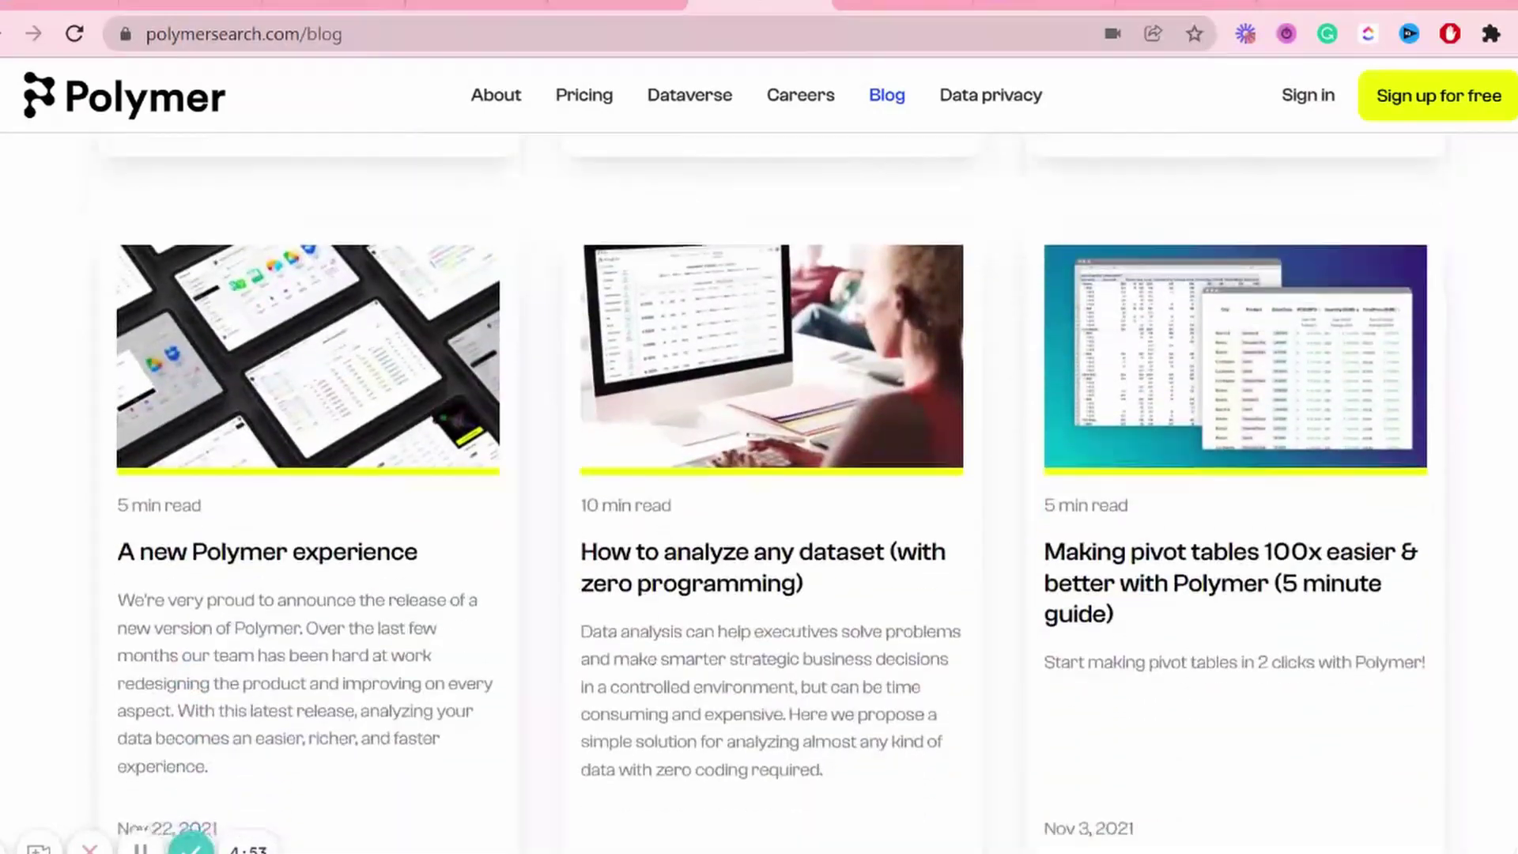
{"action": "scroll", "coordinate": [759, 491], "scroll_direction": "down", "scroll_amount": 10}
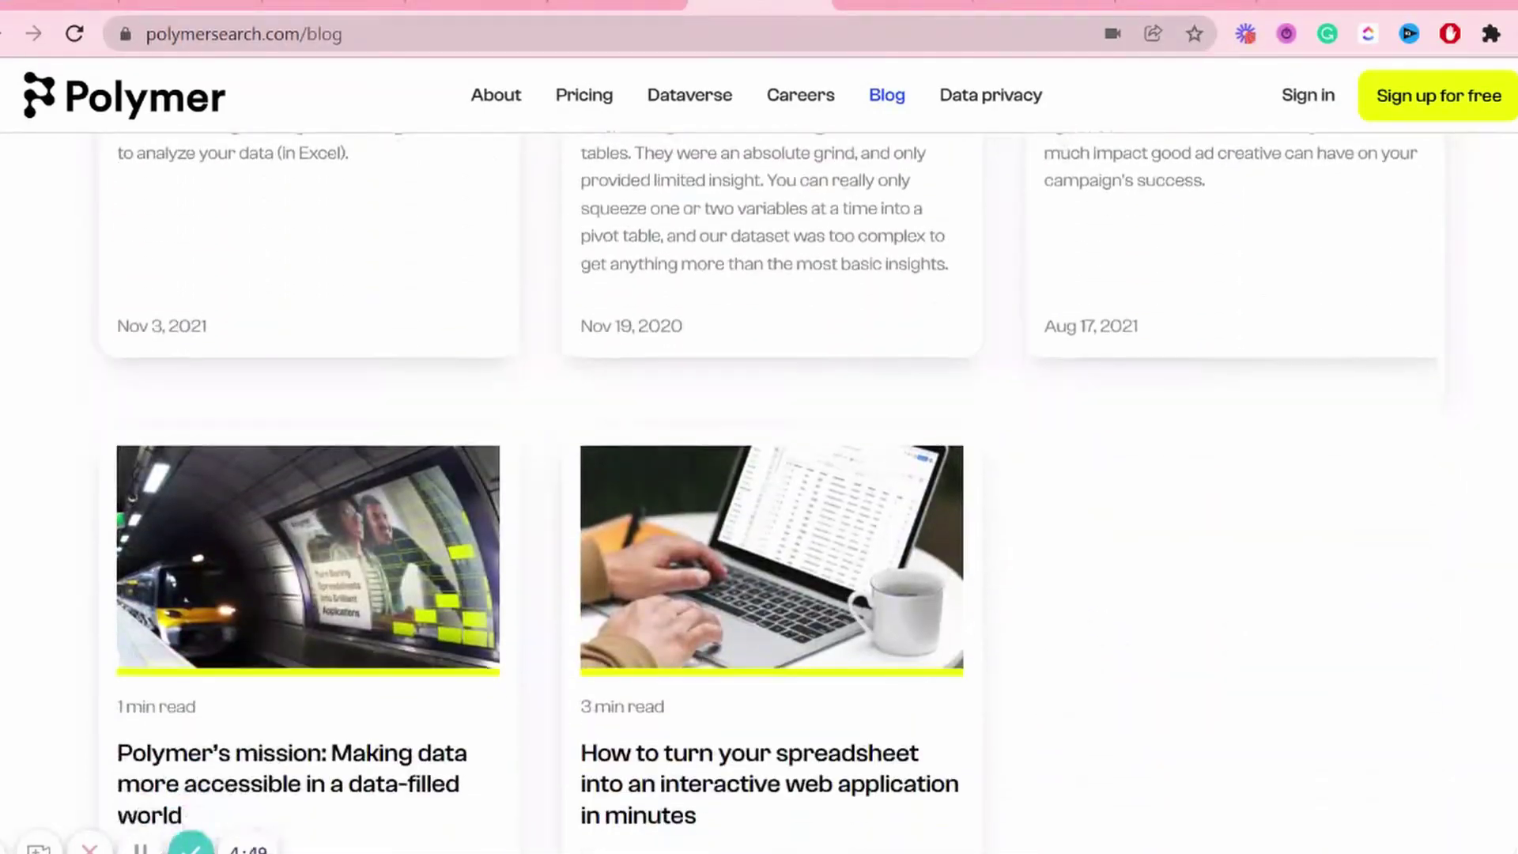